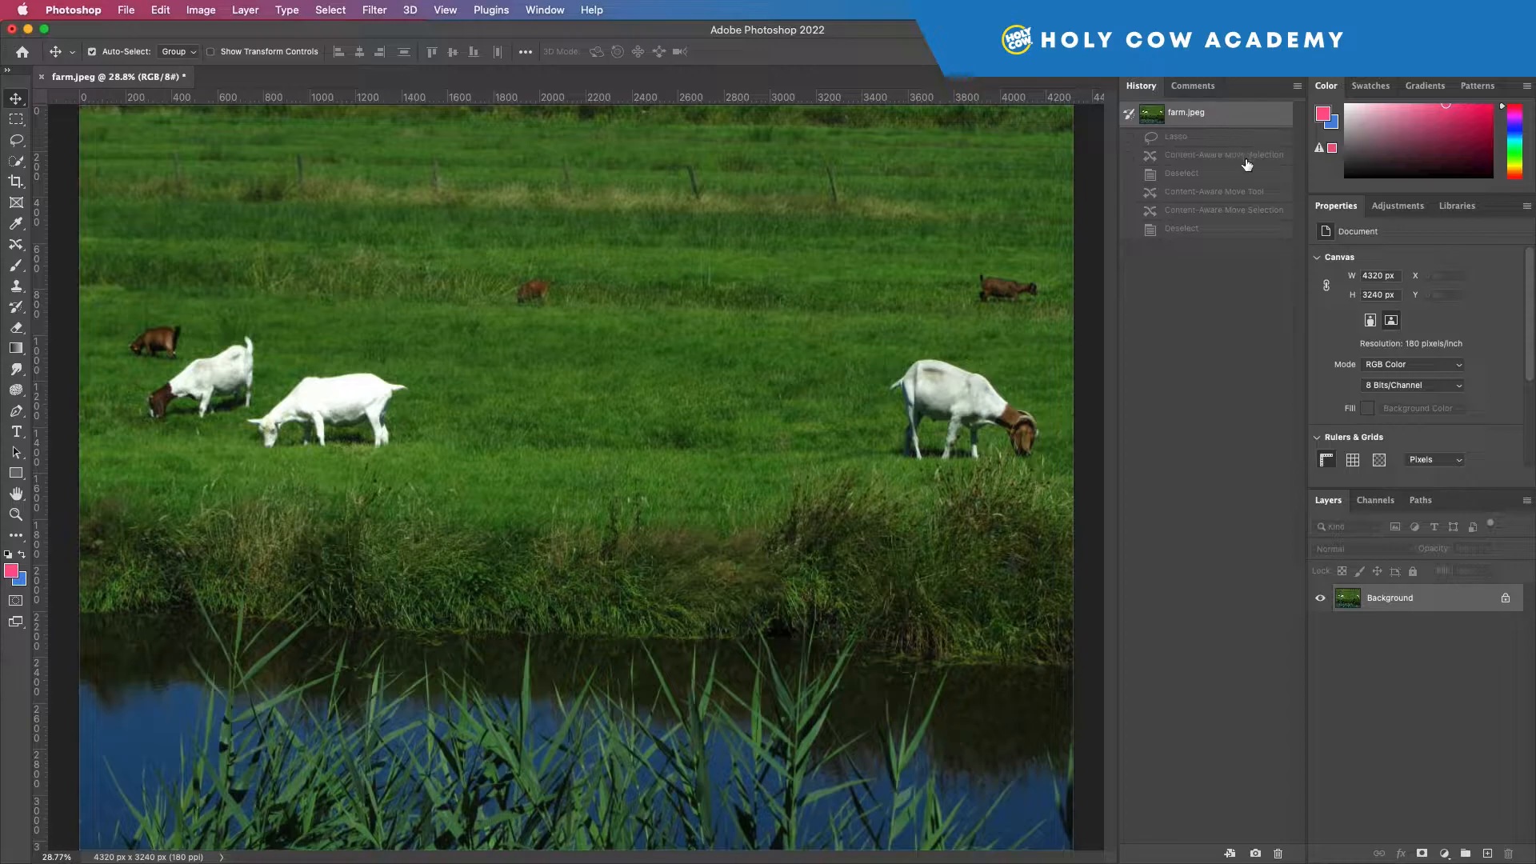
Compare the last history state with the original farm.jpeg snapshot.
left_click(1216, 229)
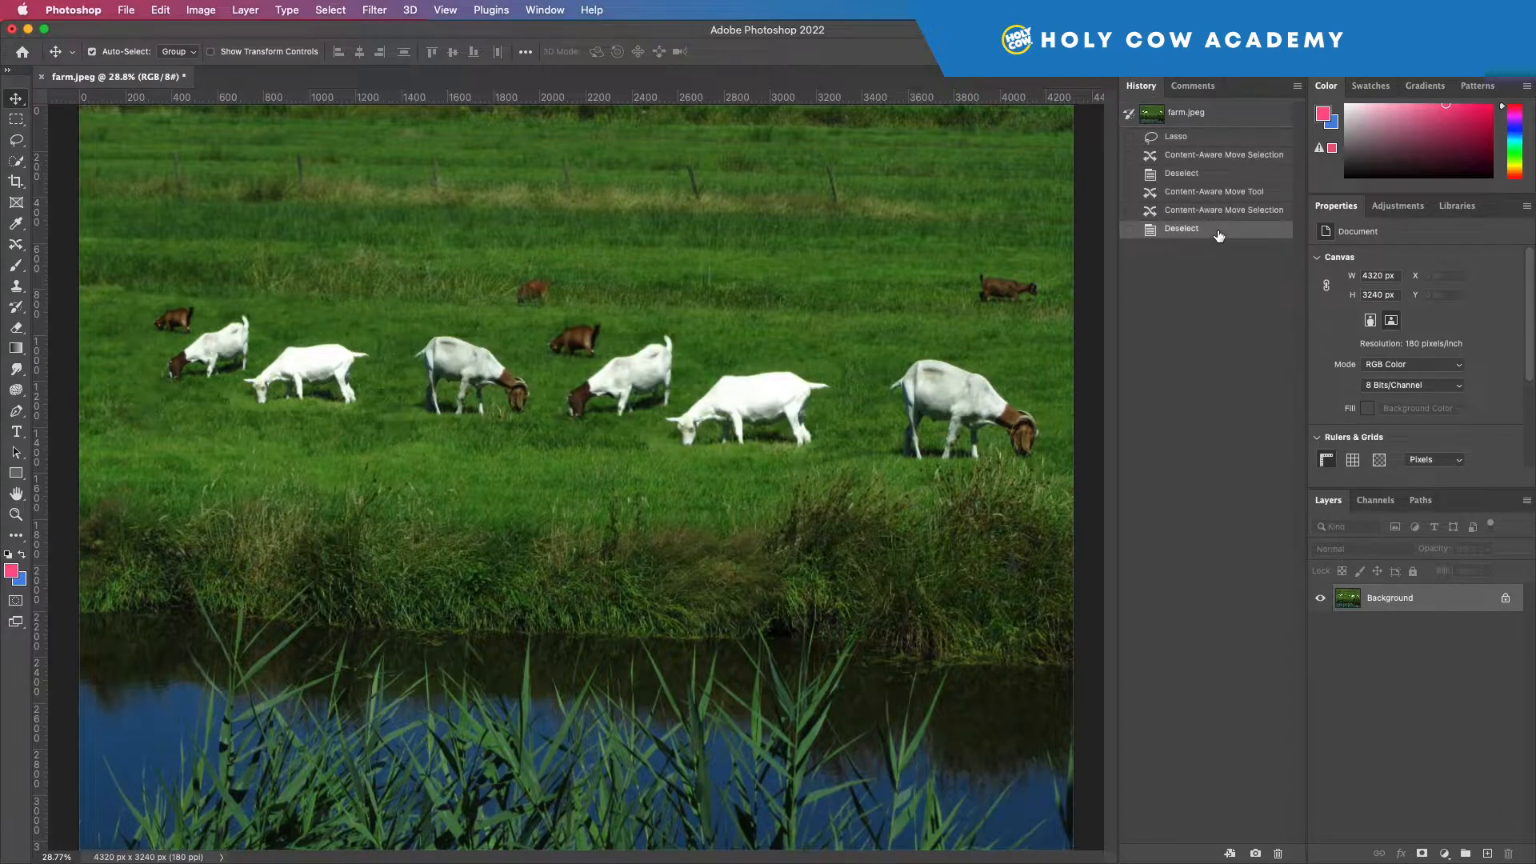
left_click(1229, 113)
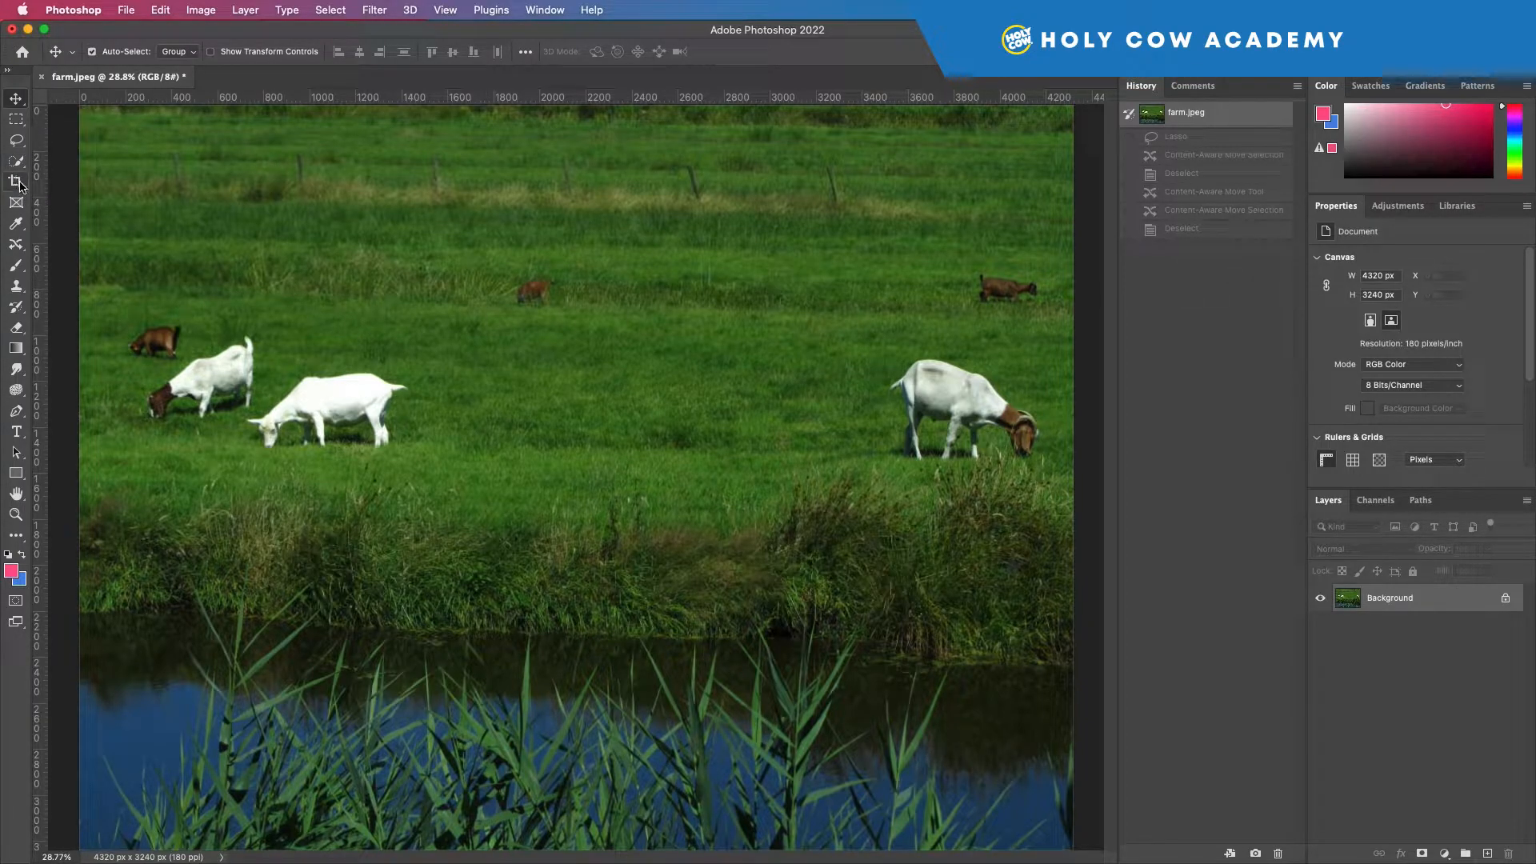
Outline the nearest white goat in the left-hand group with the Content-Aware Move tool and clear that selection.
left_click(16, 244)
right_click(16, 244)
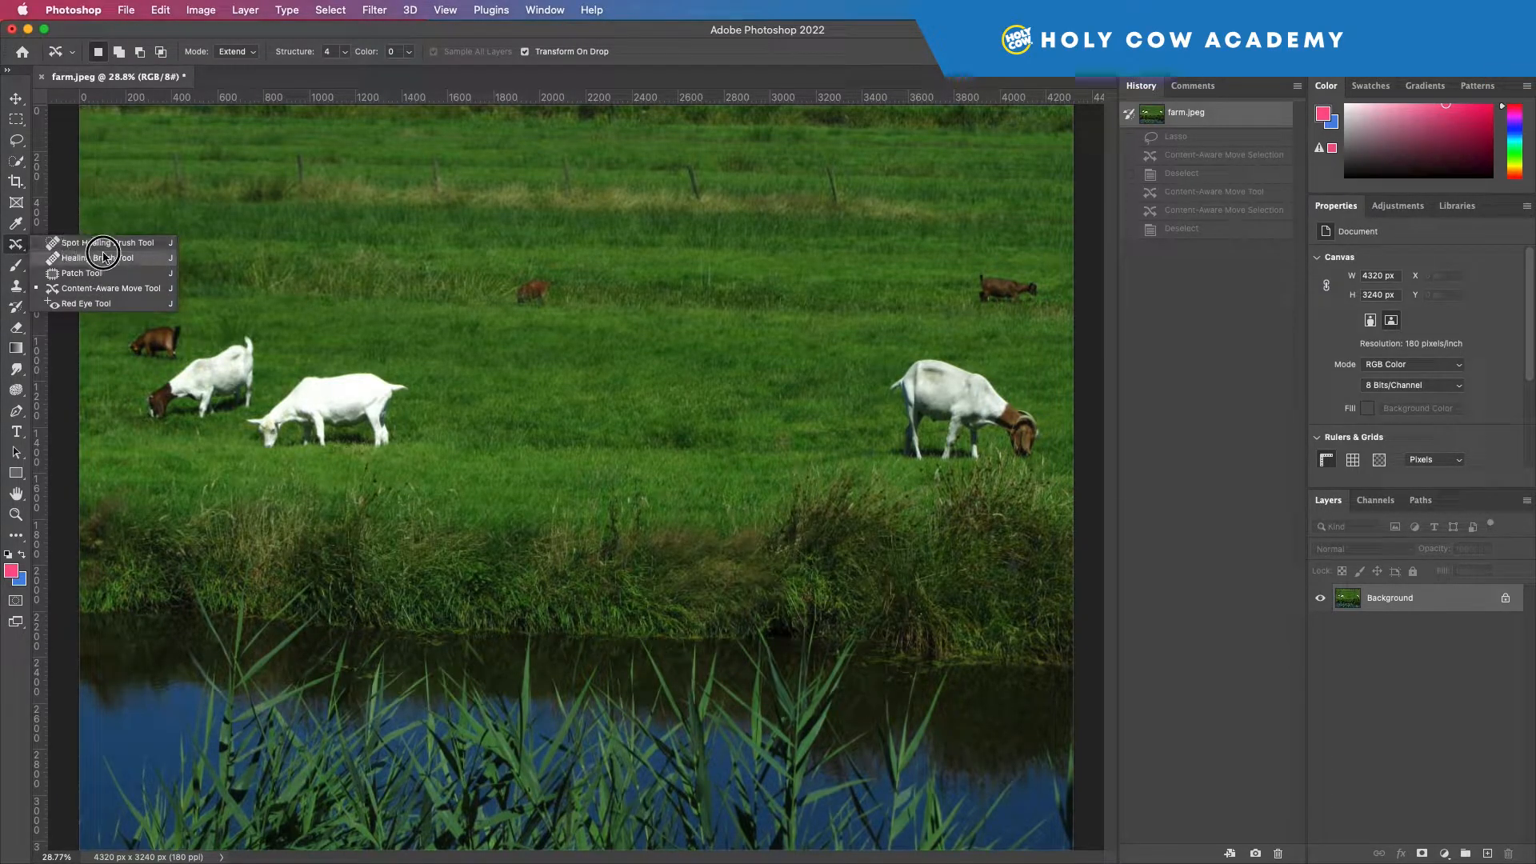
left_click(17, 246)
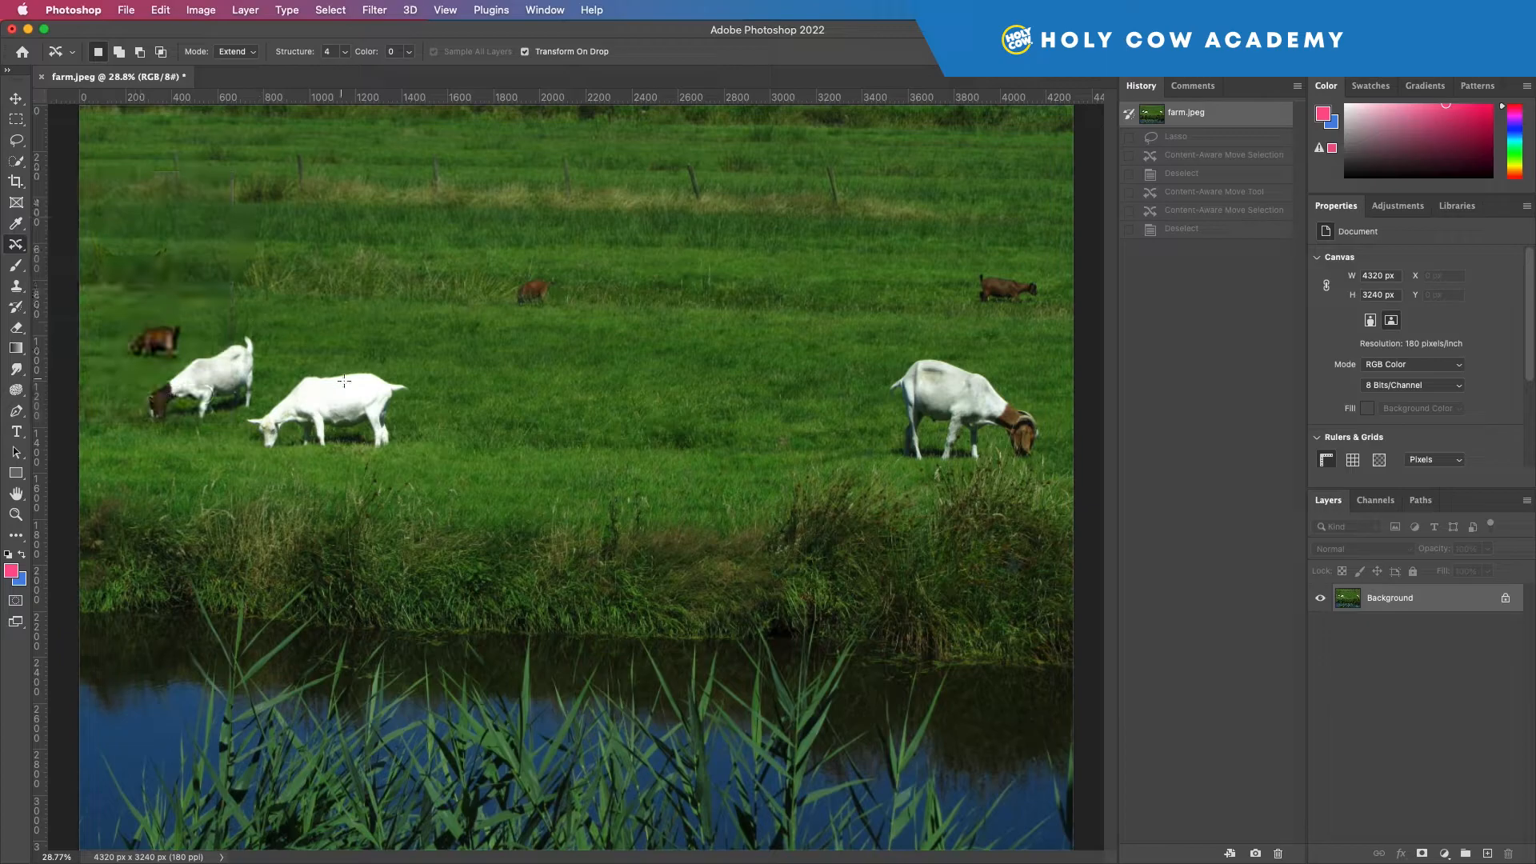
mouse_move(365, 460)
left_mouse_down()
mouse_move(422, 371)
mouse_move(359, 358)
mouse_move(298, 375)
mouse_move(237, 437)
mouse_move(300, 467)
mouse_move(381, 451)
left_mouse_up()
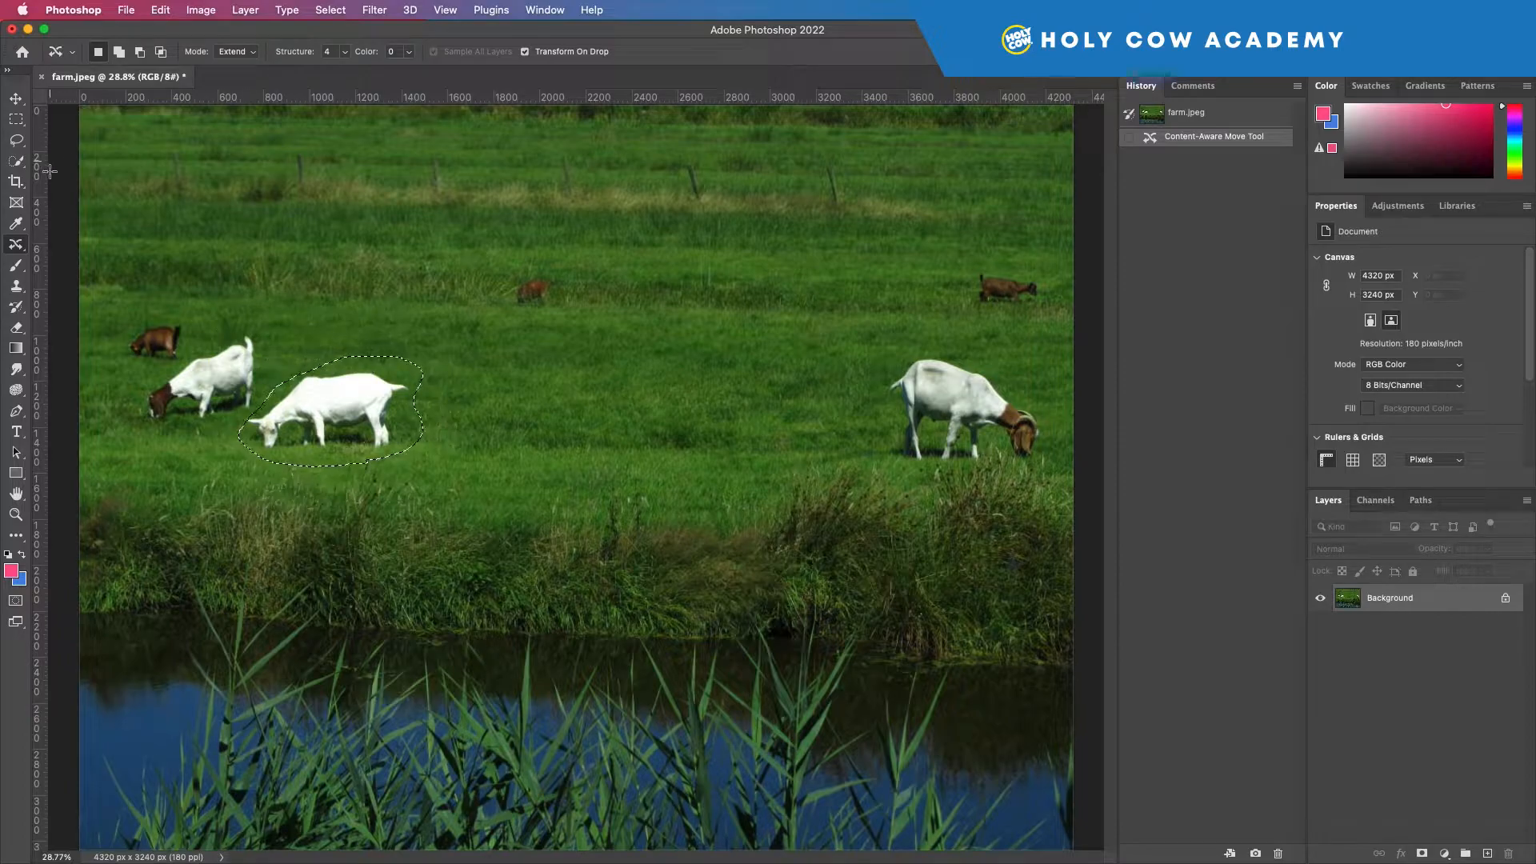
left_click(16, 140)
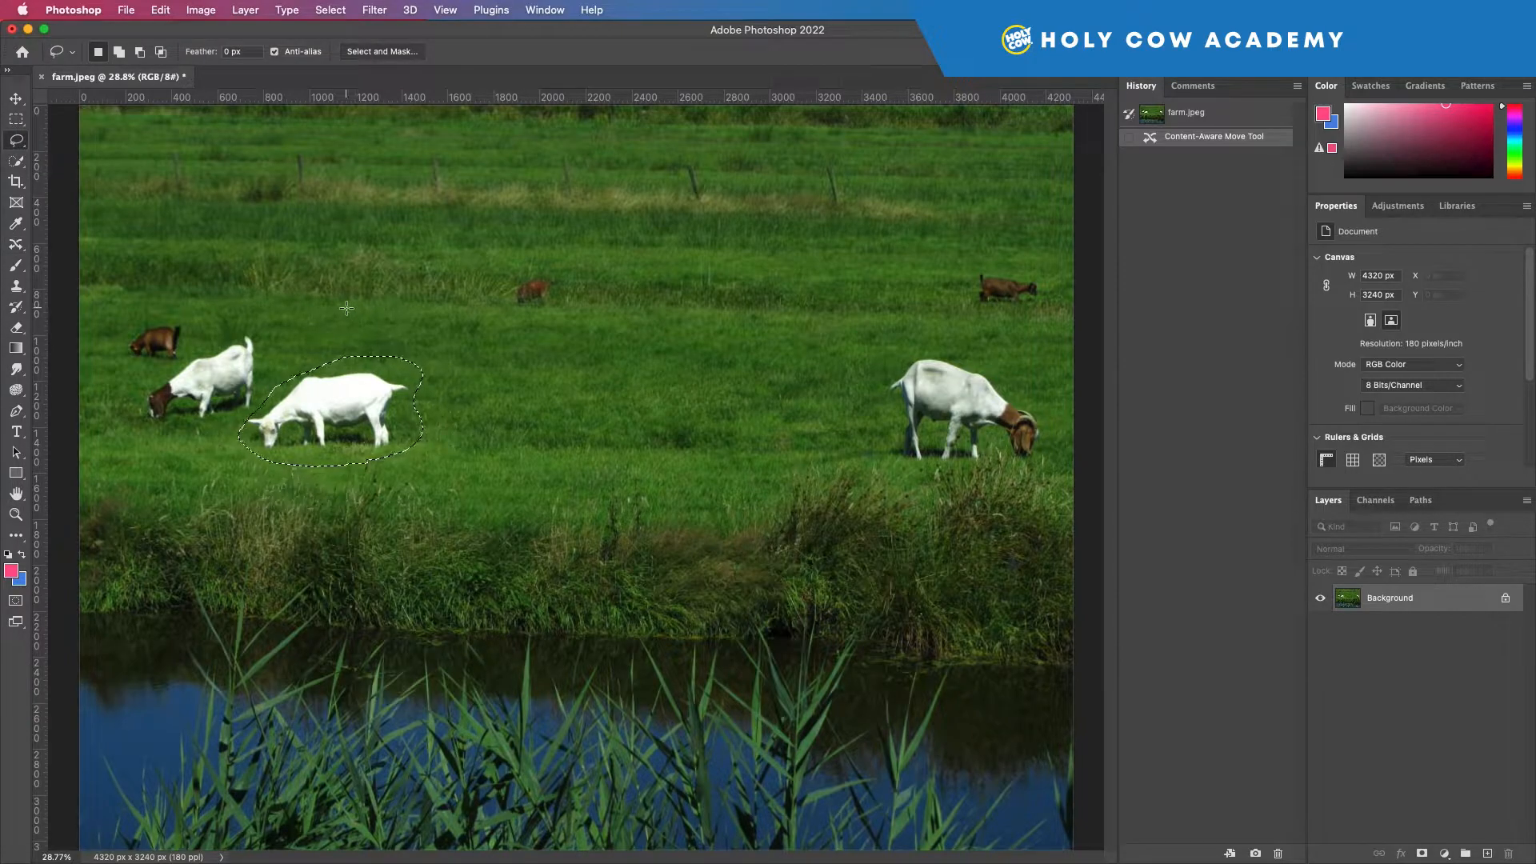
key("super+d")
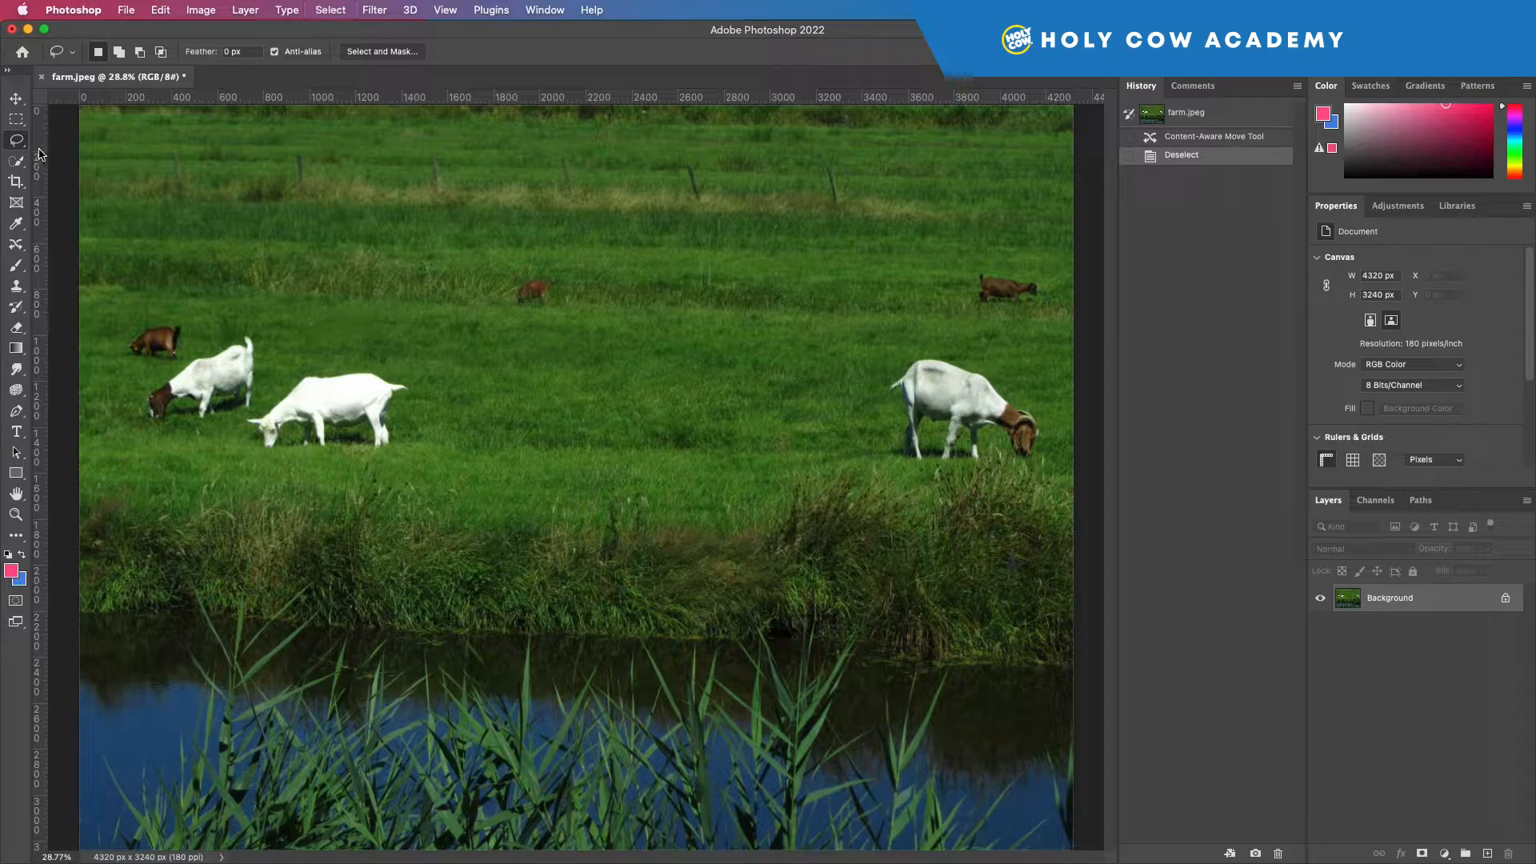
Lasso the nearest white goat of the left group and remove it with a Content-Aware fill at 100% opacity.
mouse_move(285, 378)
left_mouse_down()
mouse_move(226, 431)
mouse_move(271, 454)
mouse_move(390, 456)
mouse_move(405, 441)
mouse_move(419, 372)
mouse_move(281, 376)
left_mouse_up()
key("v")
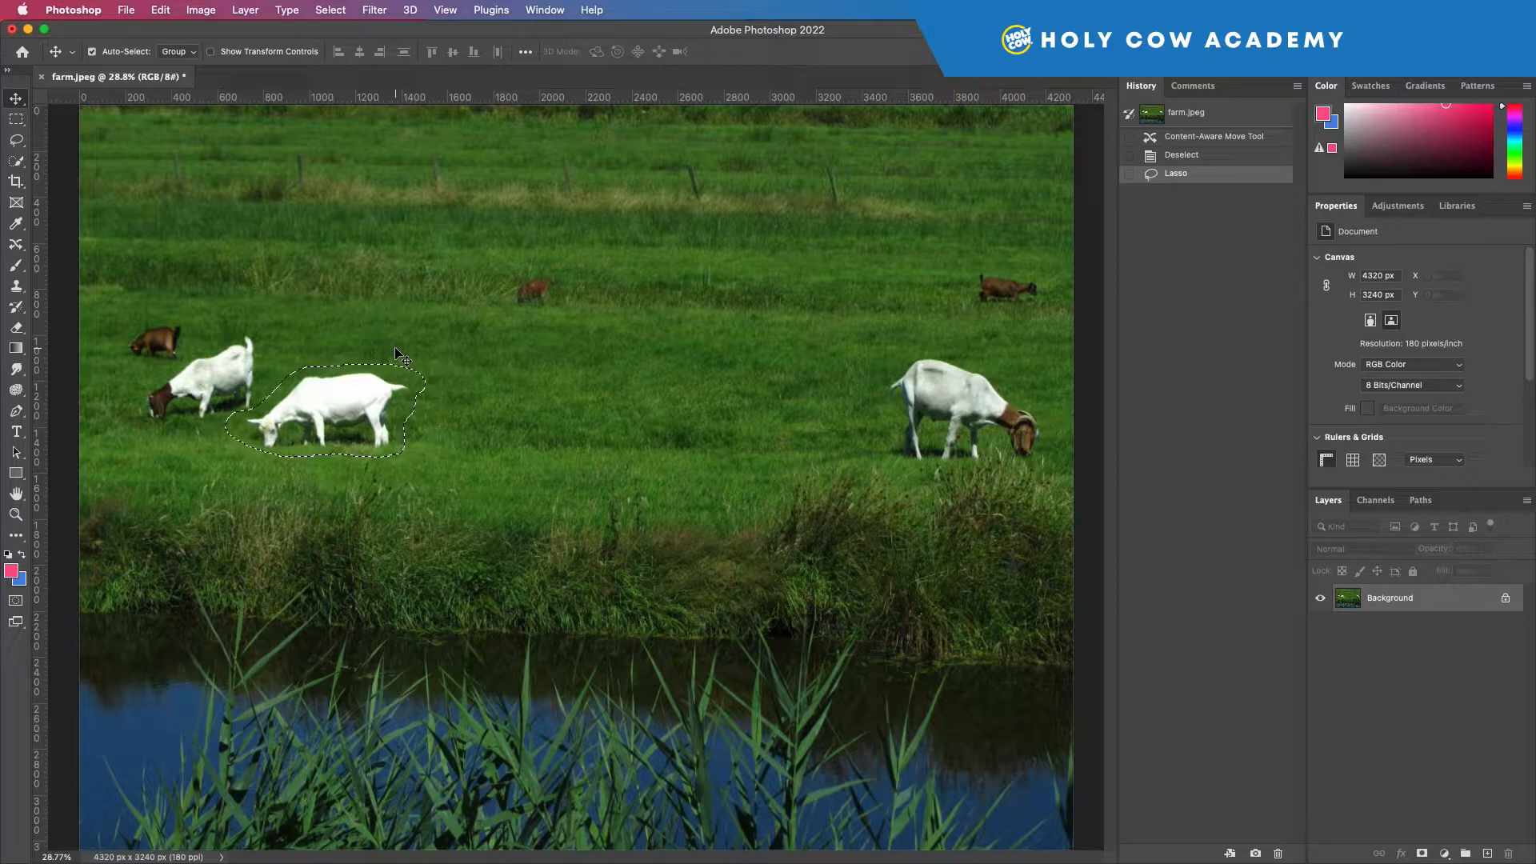
key("shift+BackSpace")
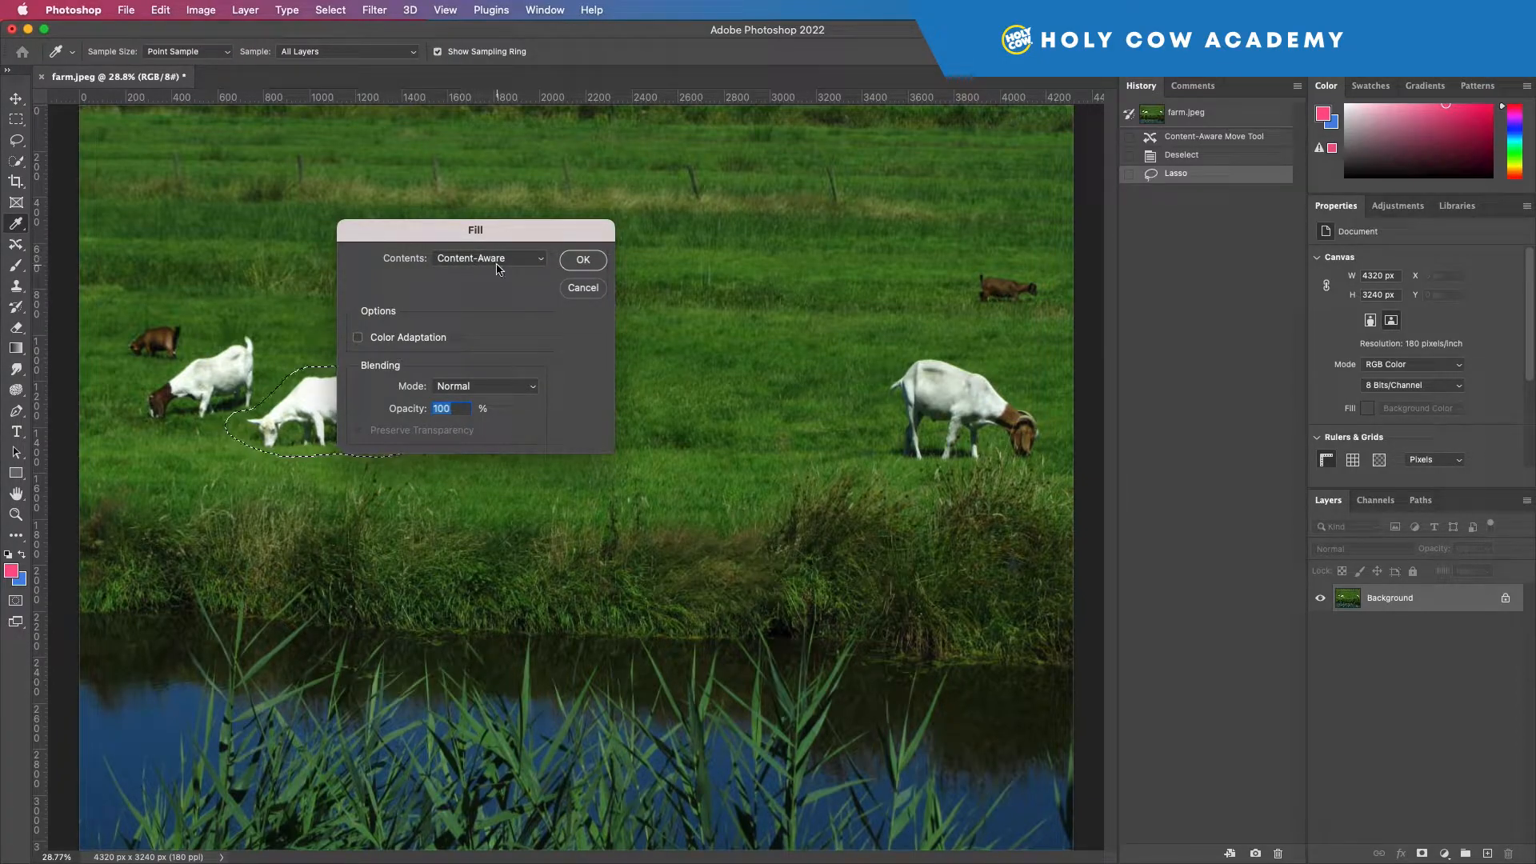
left_click(588, 265)
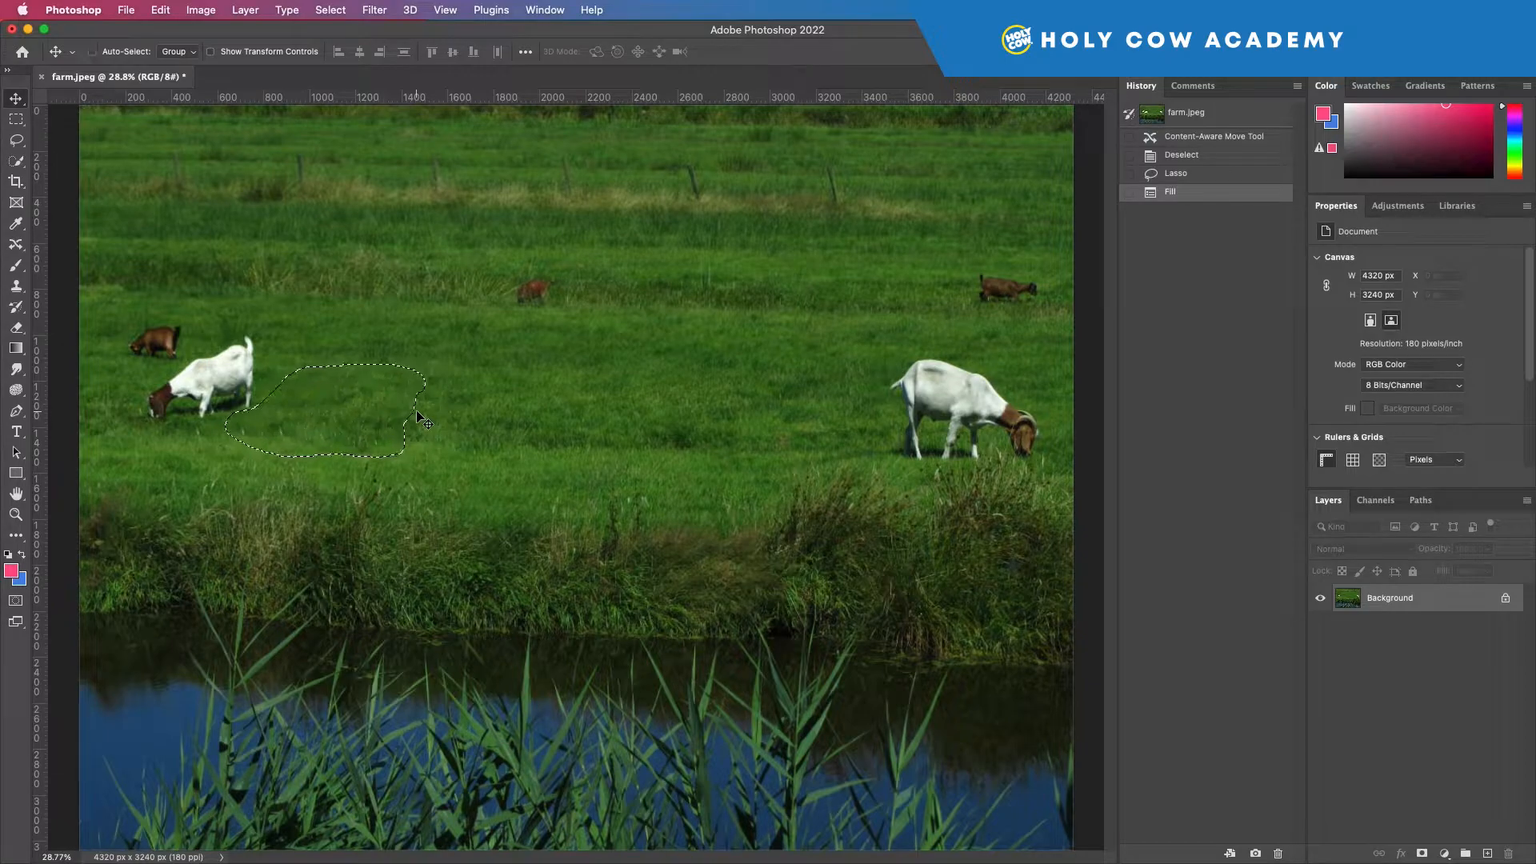
key("super+d")
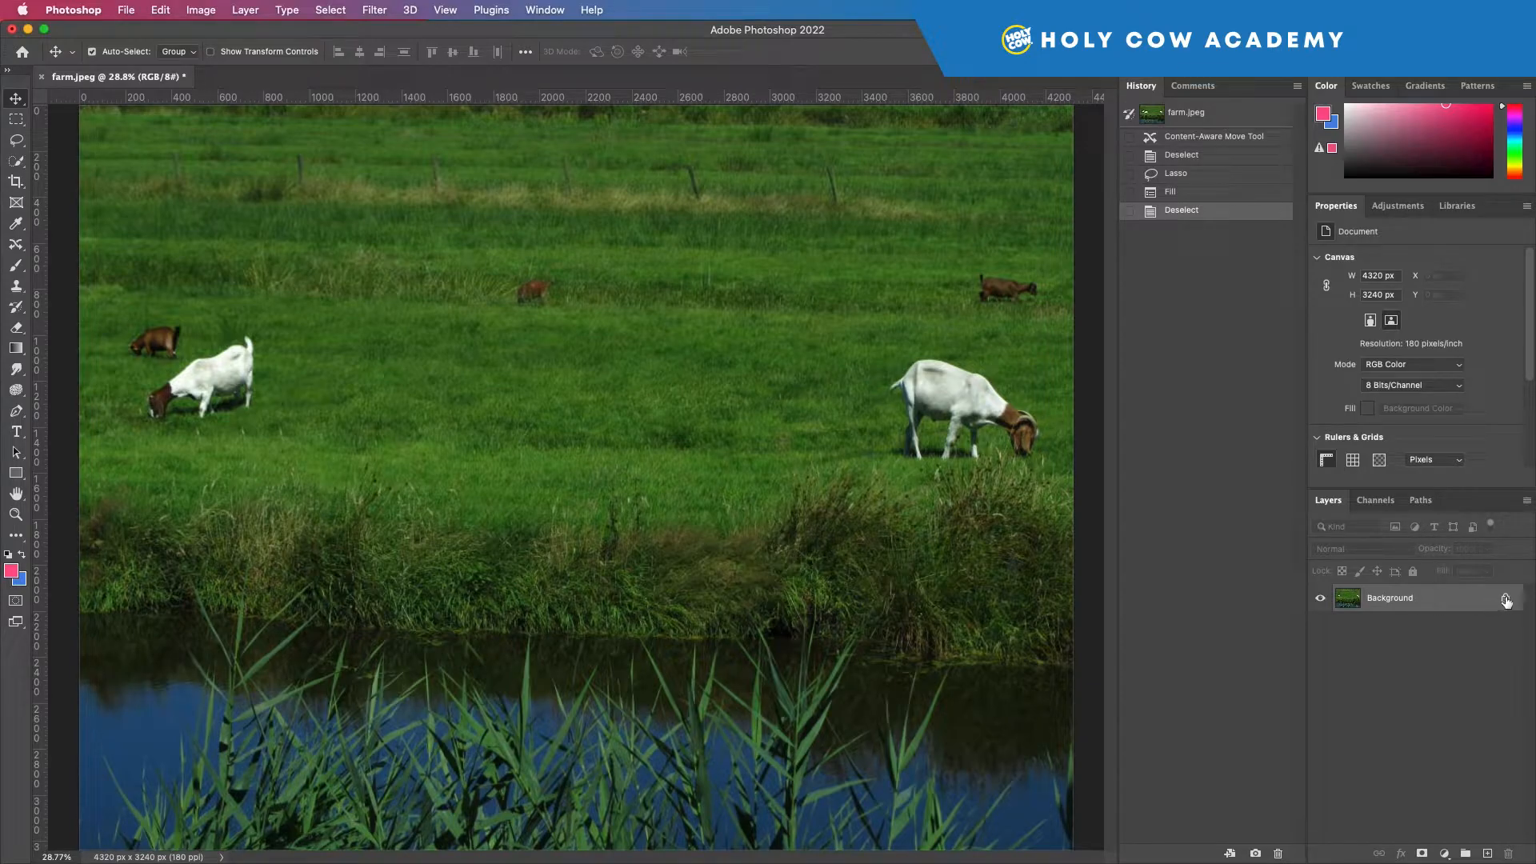
Undo the Content-Aware fill and clear the lasso selection.
key("super+z")
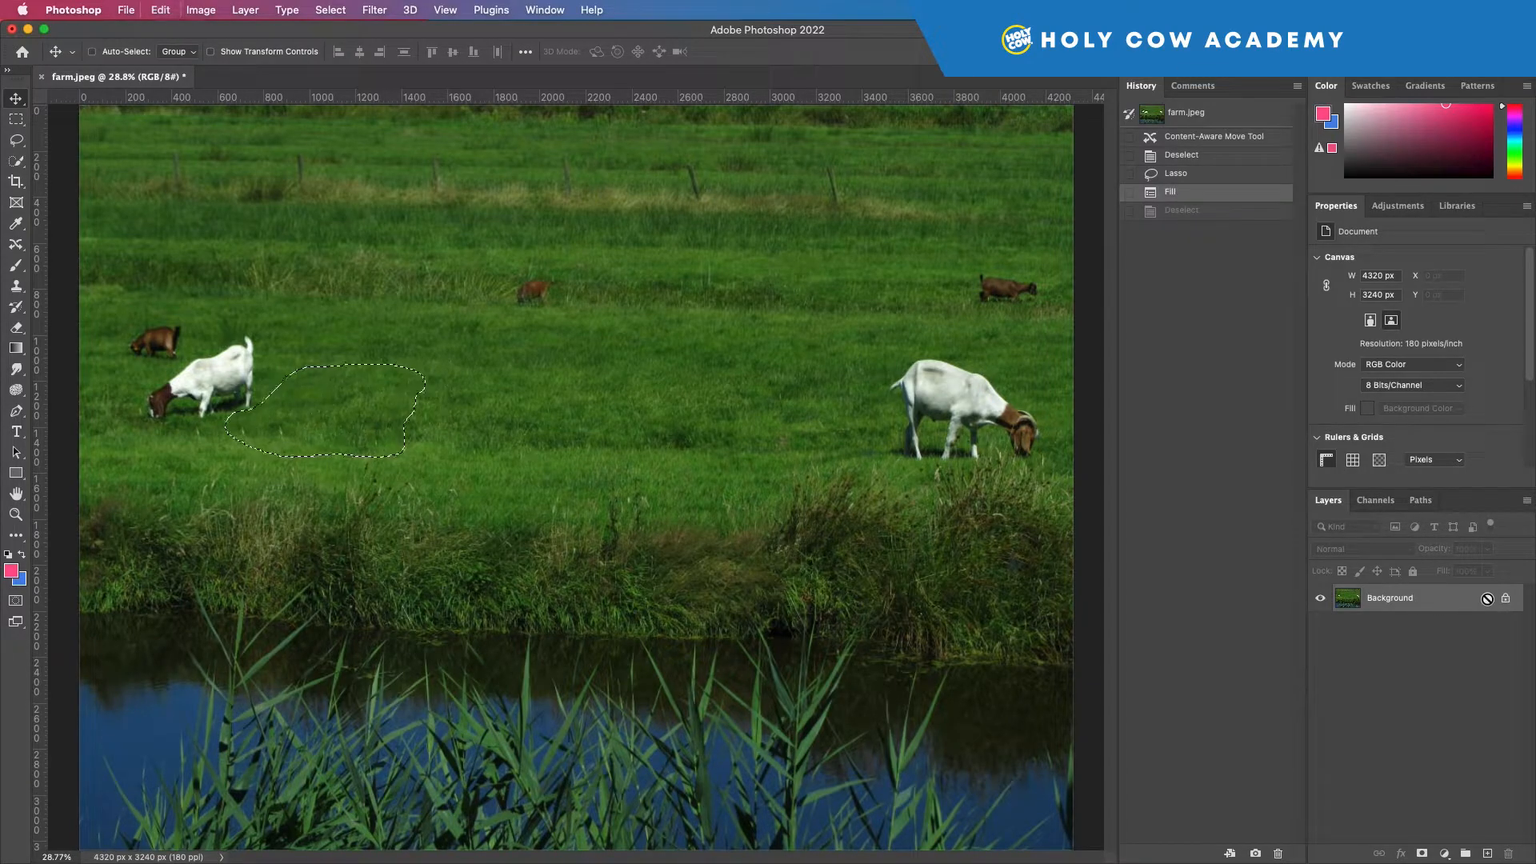
key("super+z")
key("super+d")
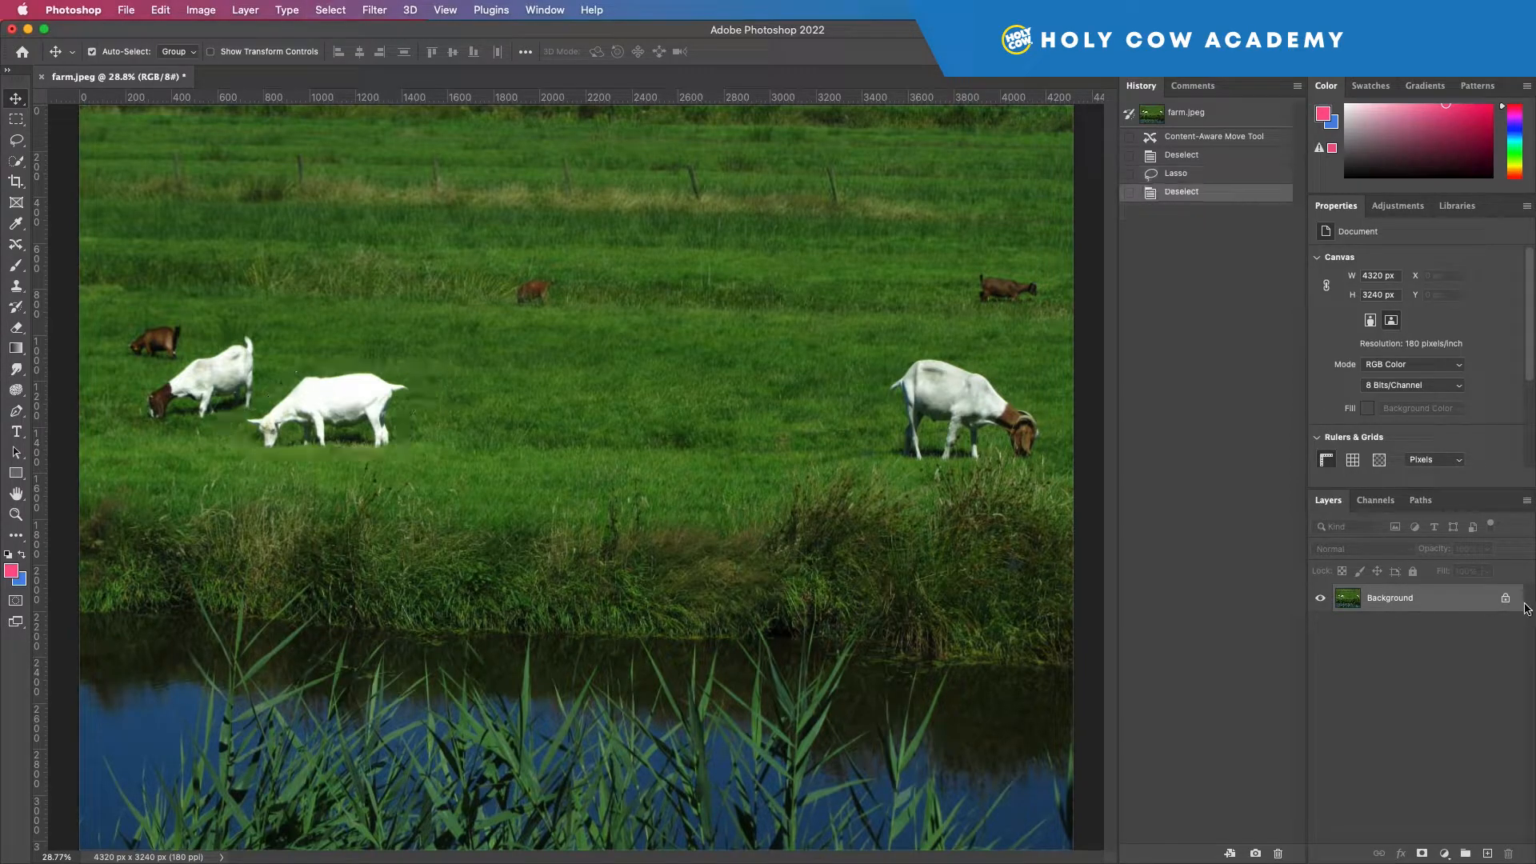
Convert the Background into a regular layer and restore the earlier lasso selection around the nearest white goat.
left_click(1506, 600)
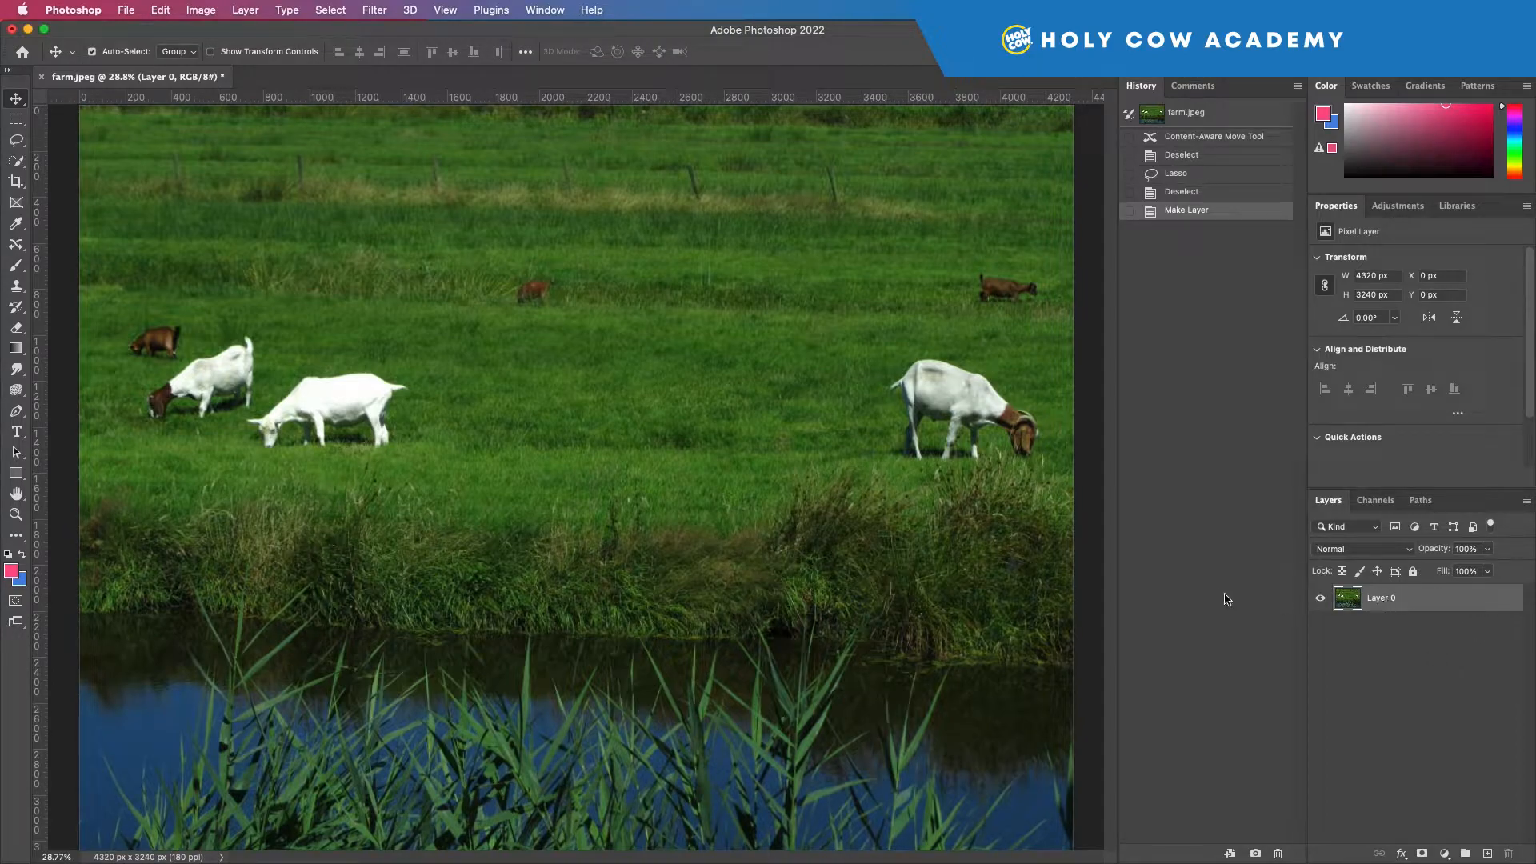
left_click(16, 140)
mouse_move(350, 448)
left_mouse_down()
mouse_move(420, 468)
mouse_move(431, 404)
mouse_move(360, 444)
left_mouse_up()
key("super+z")
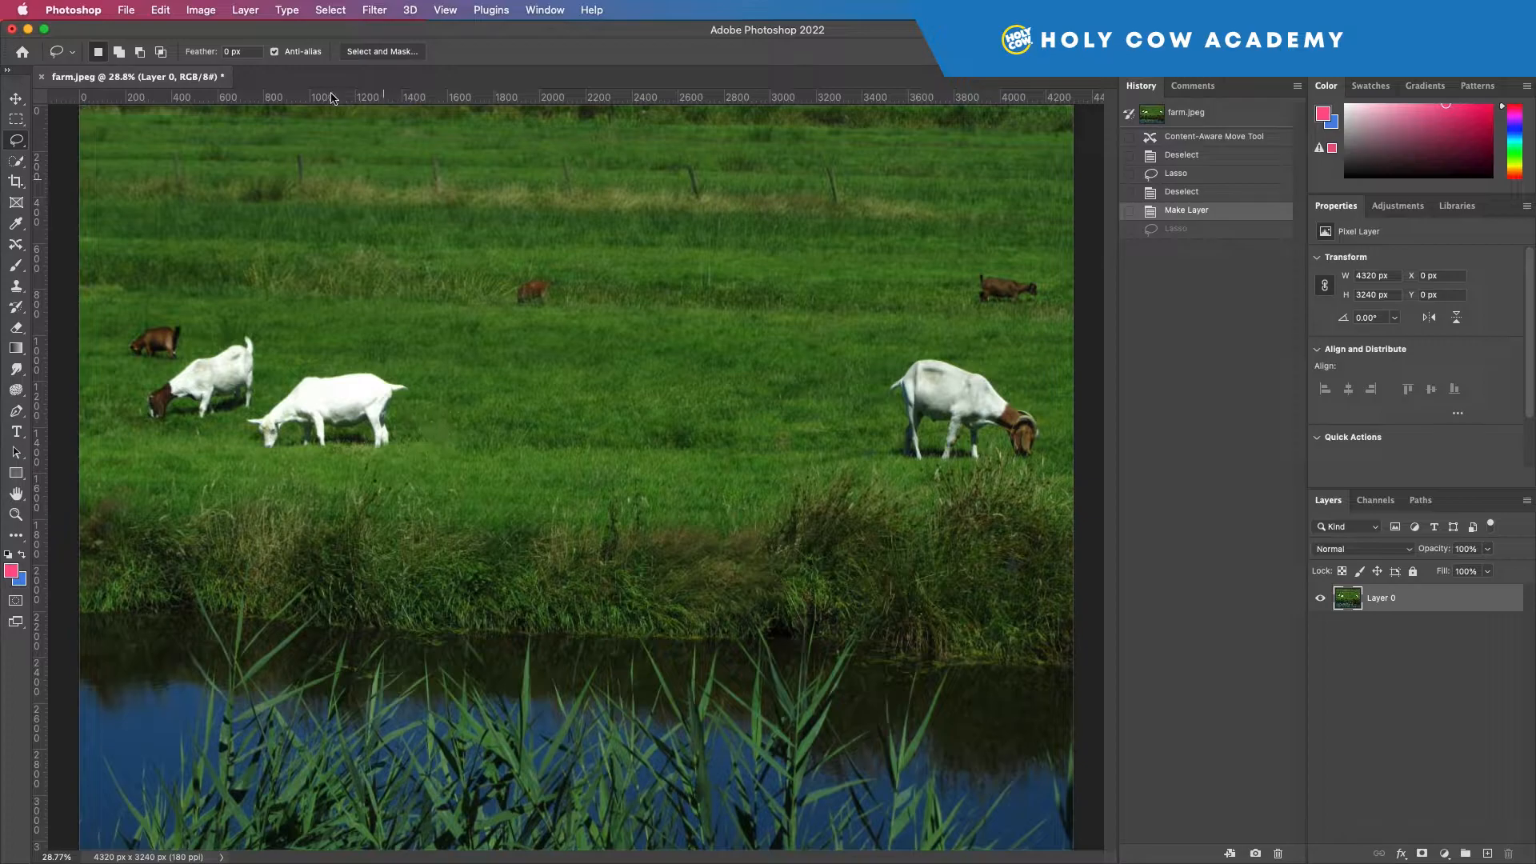
left_click(331, 9)
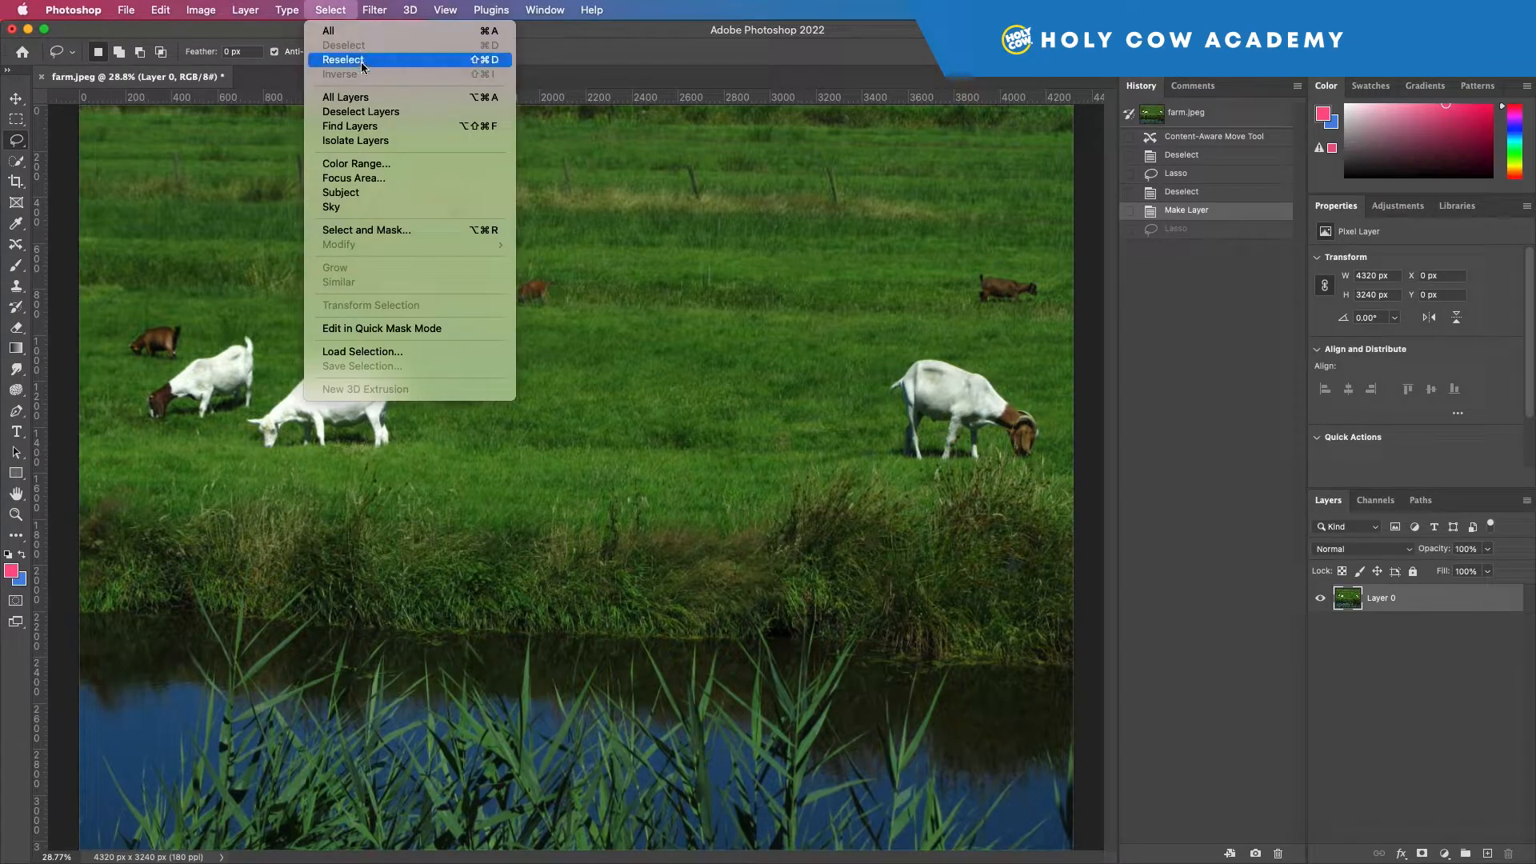
left_click(532, 140)
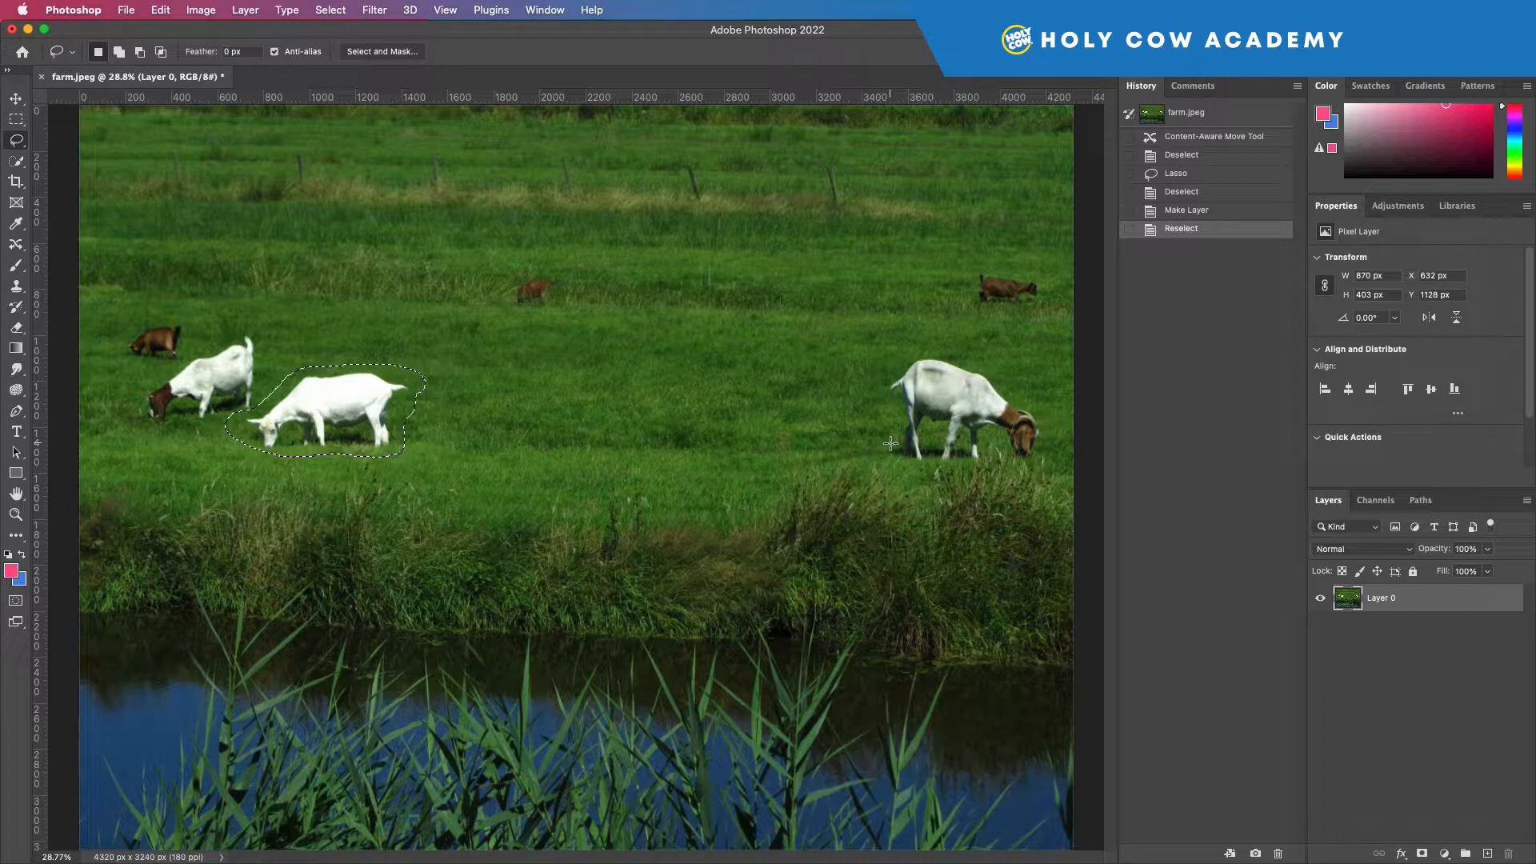
Try deleting the selected goat's pixels and flattening the image, undoing each change.
key("Delete")
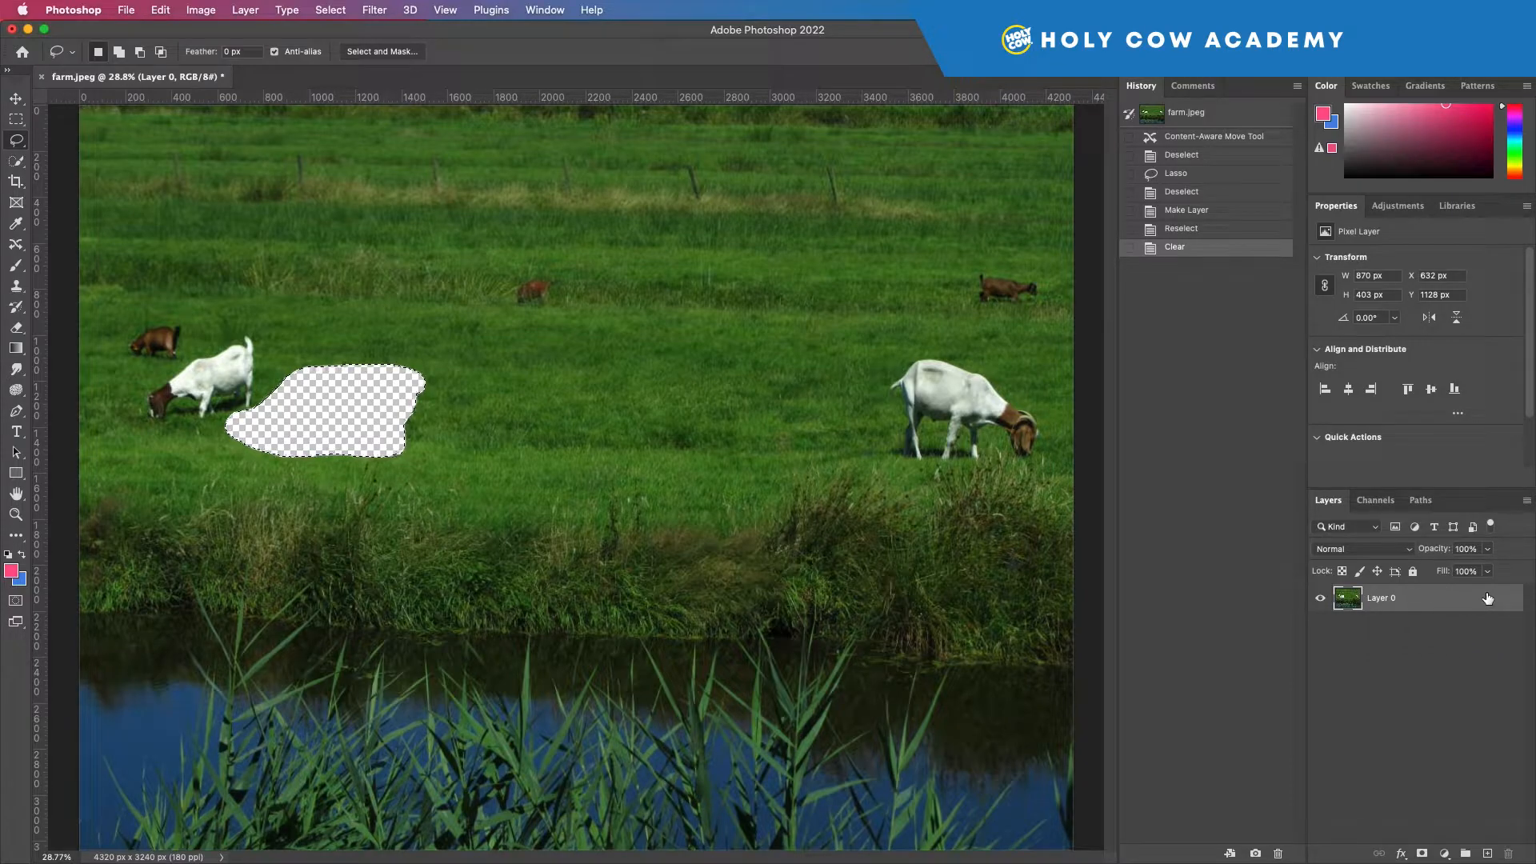
key("super+z")
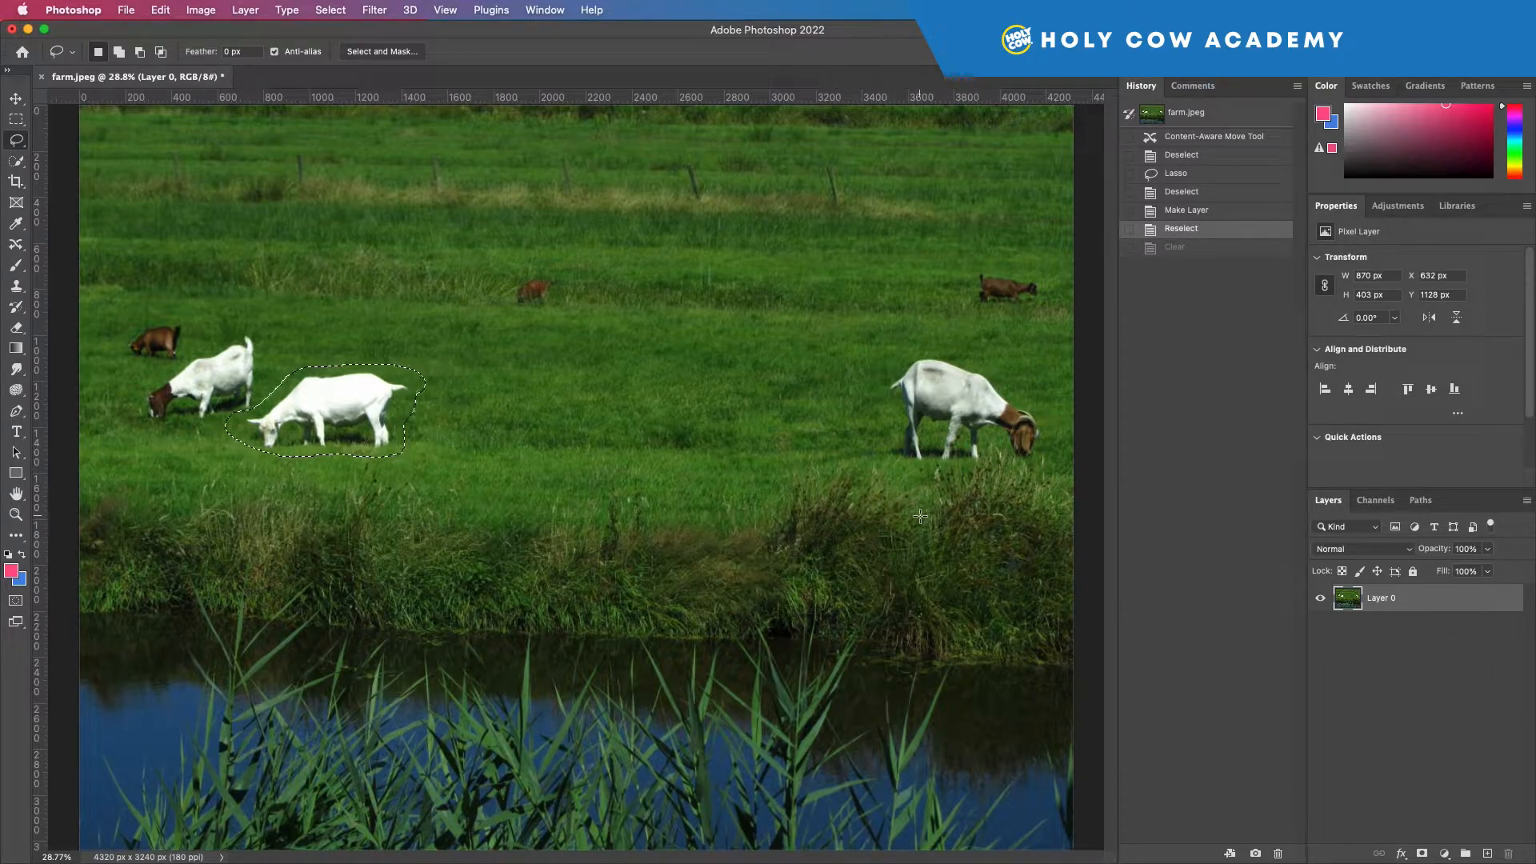
right_click(1416, 602)
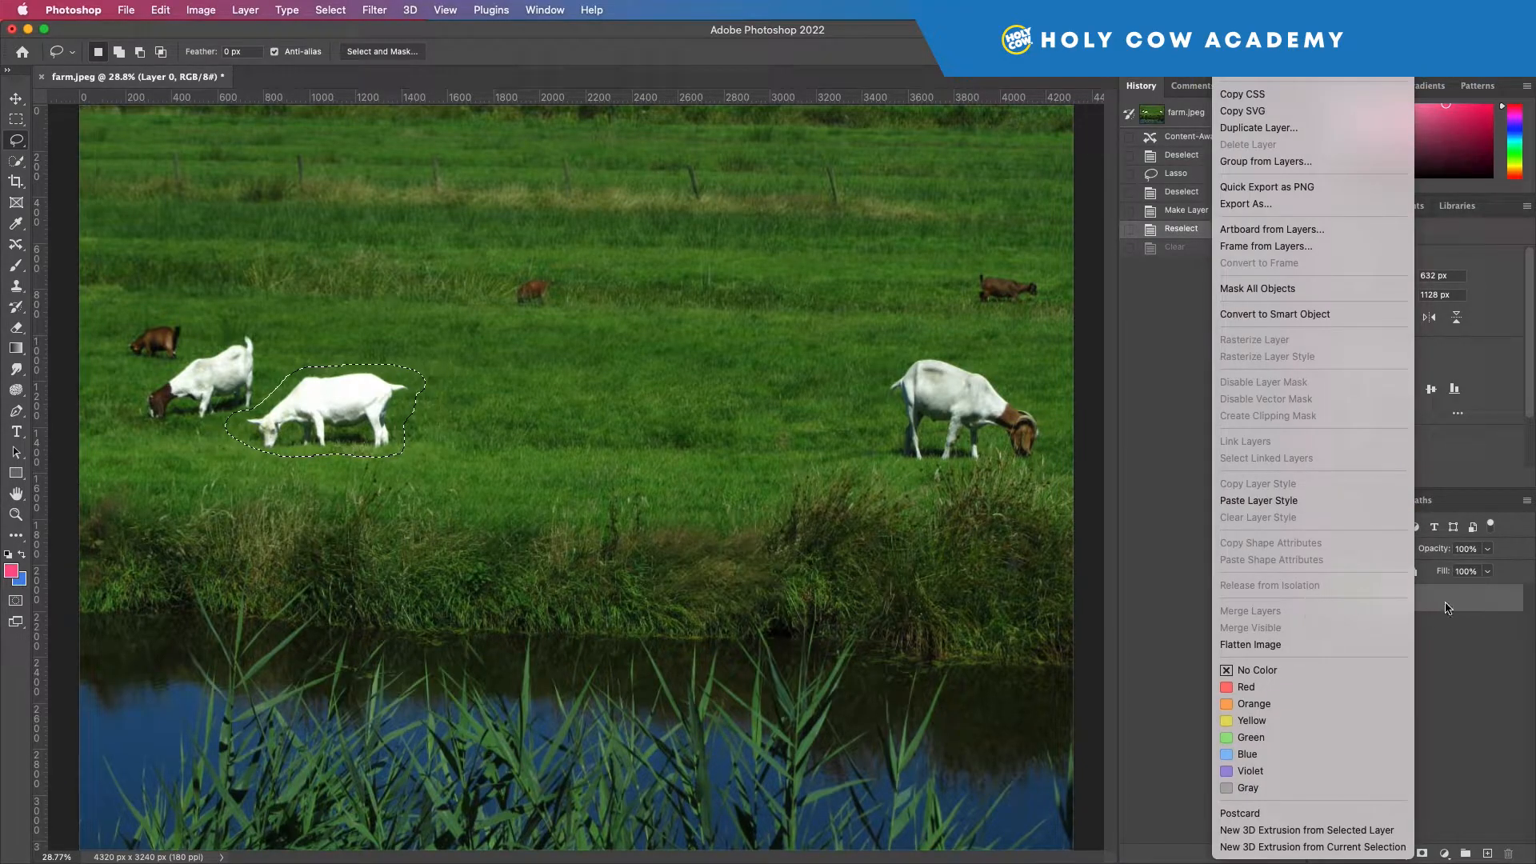
left_click(1270, 645)
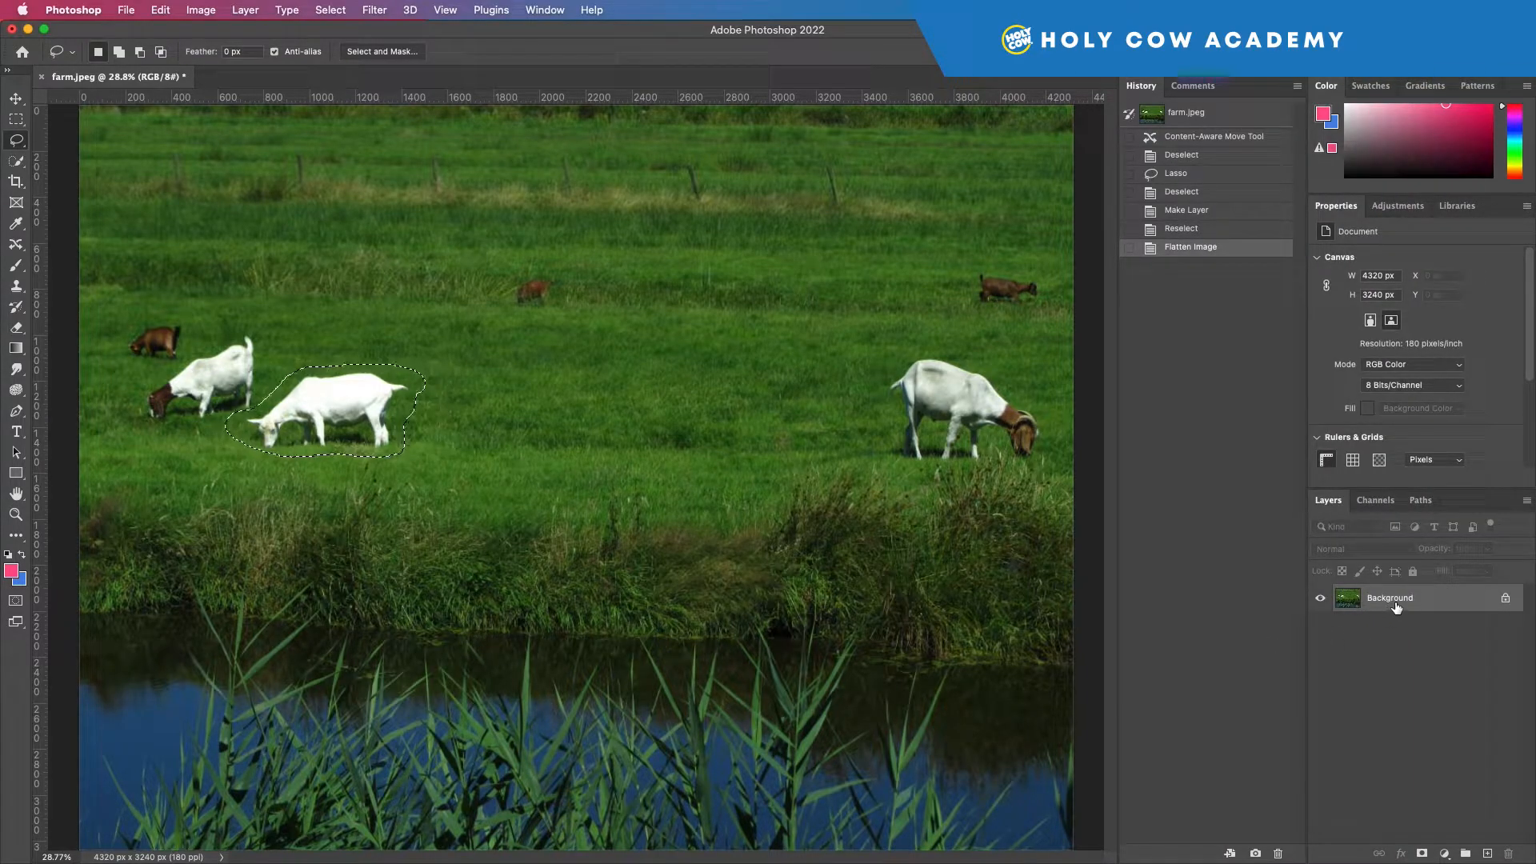
key("super+z")
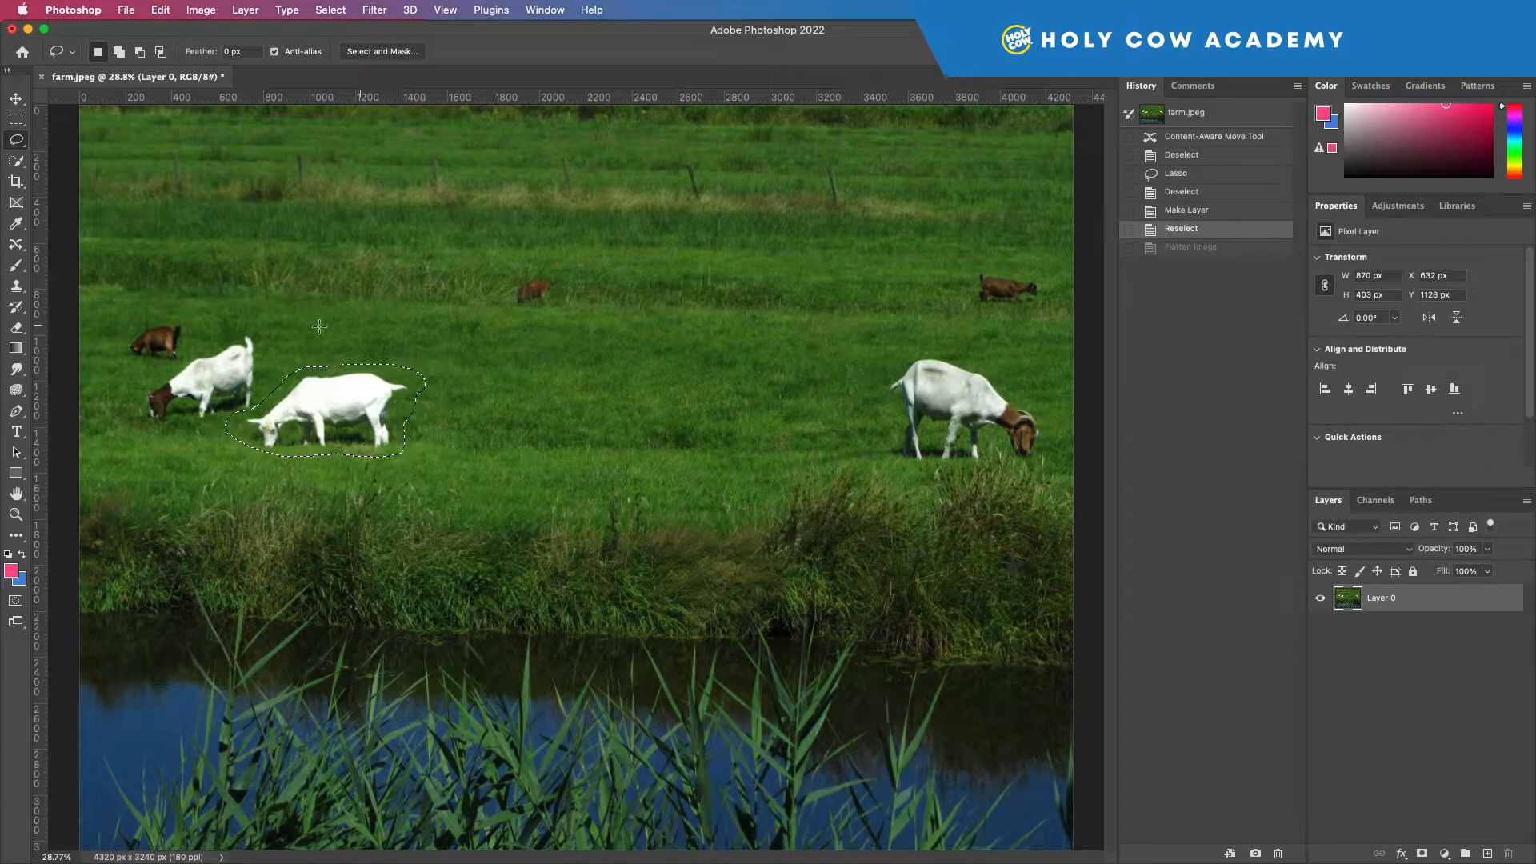
Cover the selected goat with the clean grass just to its right using the Patch tool in Normal mode.
left_click(16, 244)
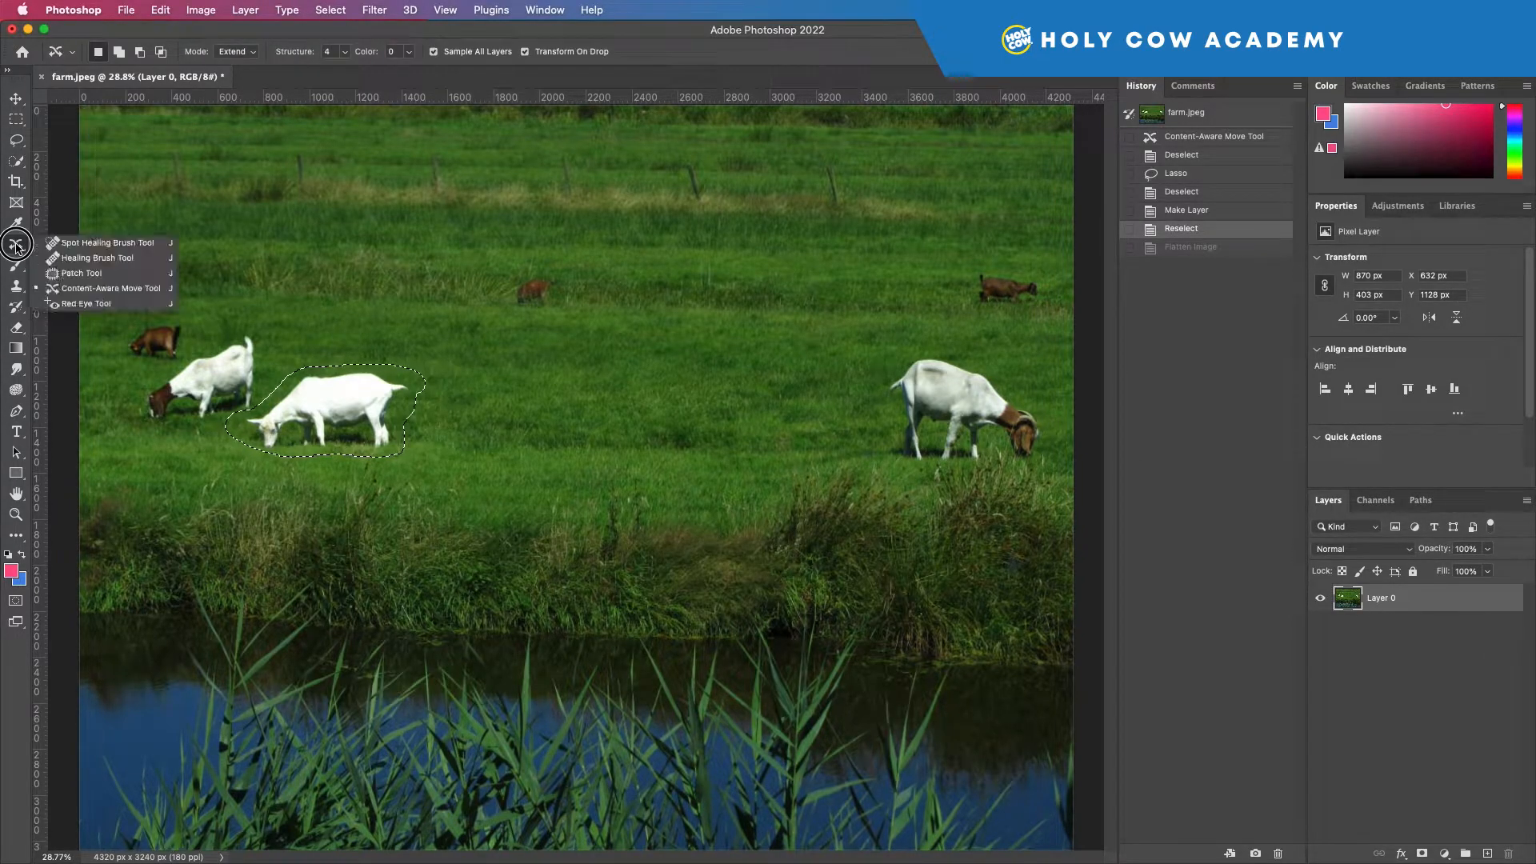
left_click(73, 274)
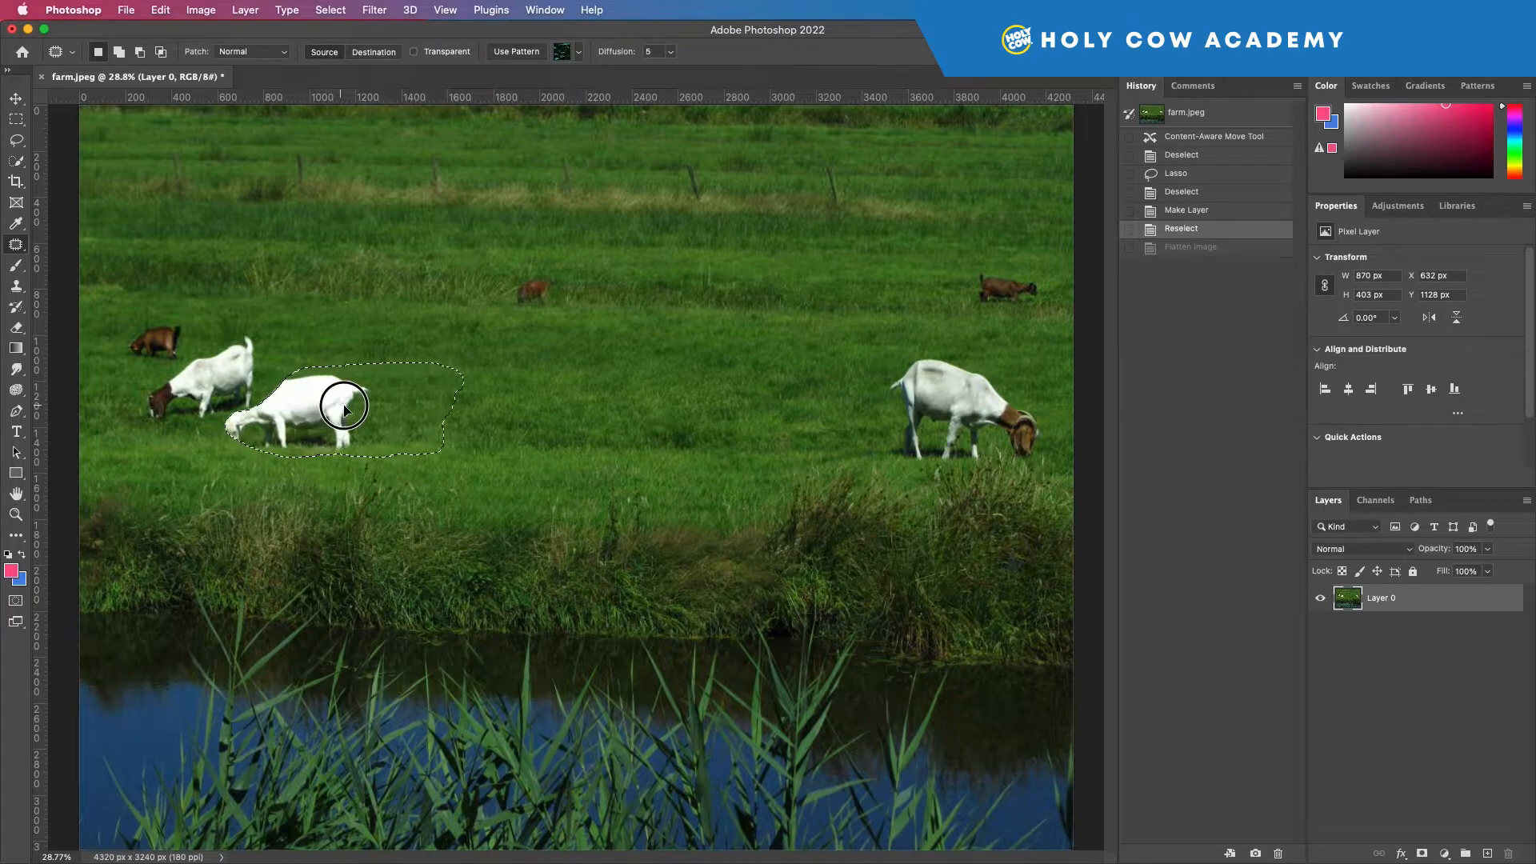
left_click_drag(425, 410, 486, 417)
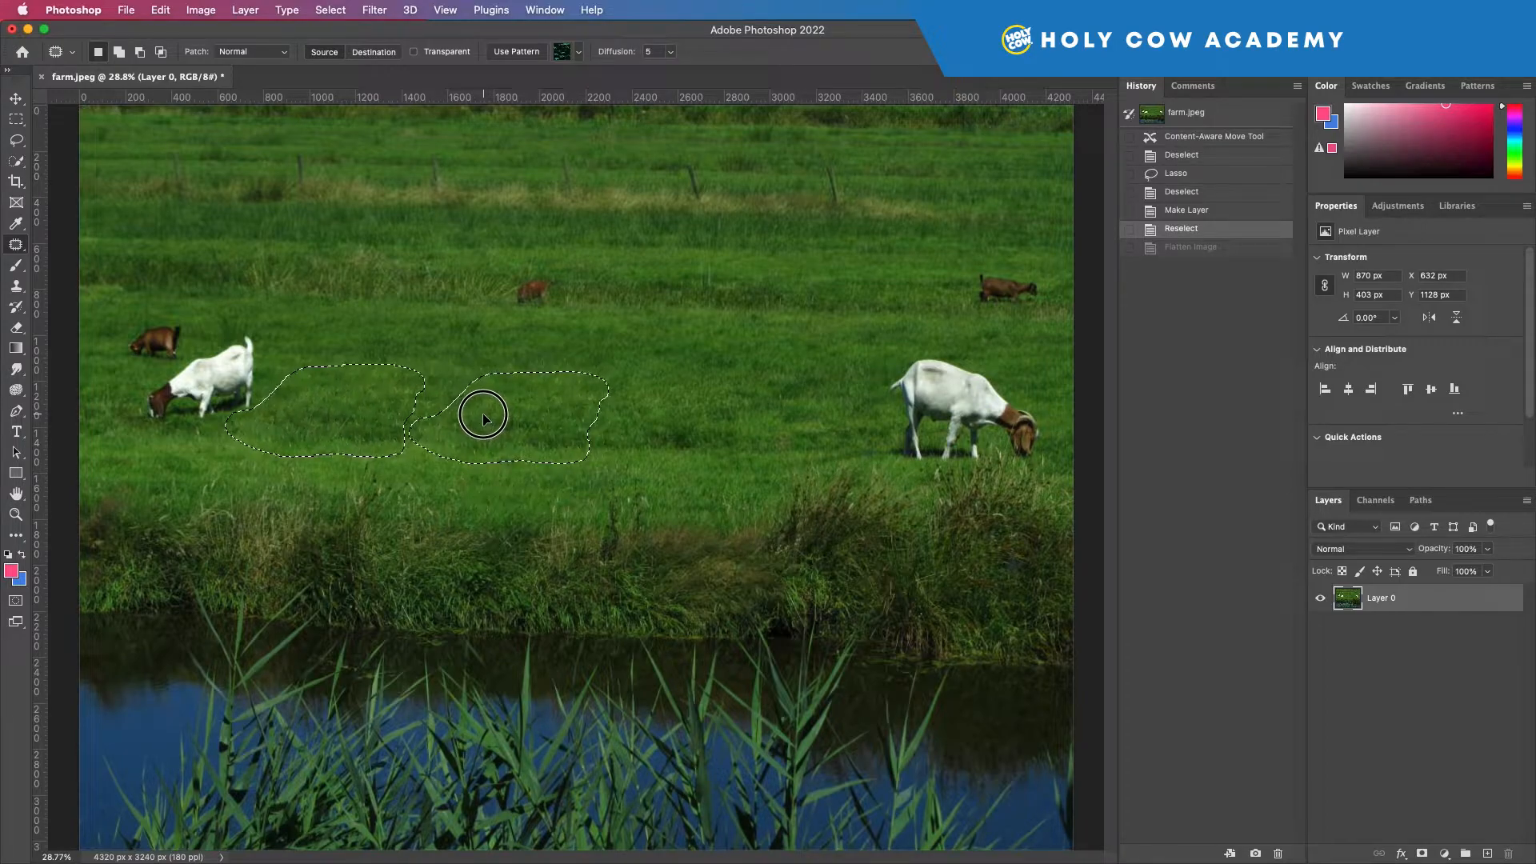
left_click_drag(362, 446, 340, 468)
left_click_drag(443, 419, 494, 419)
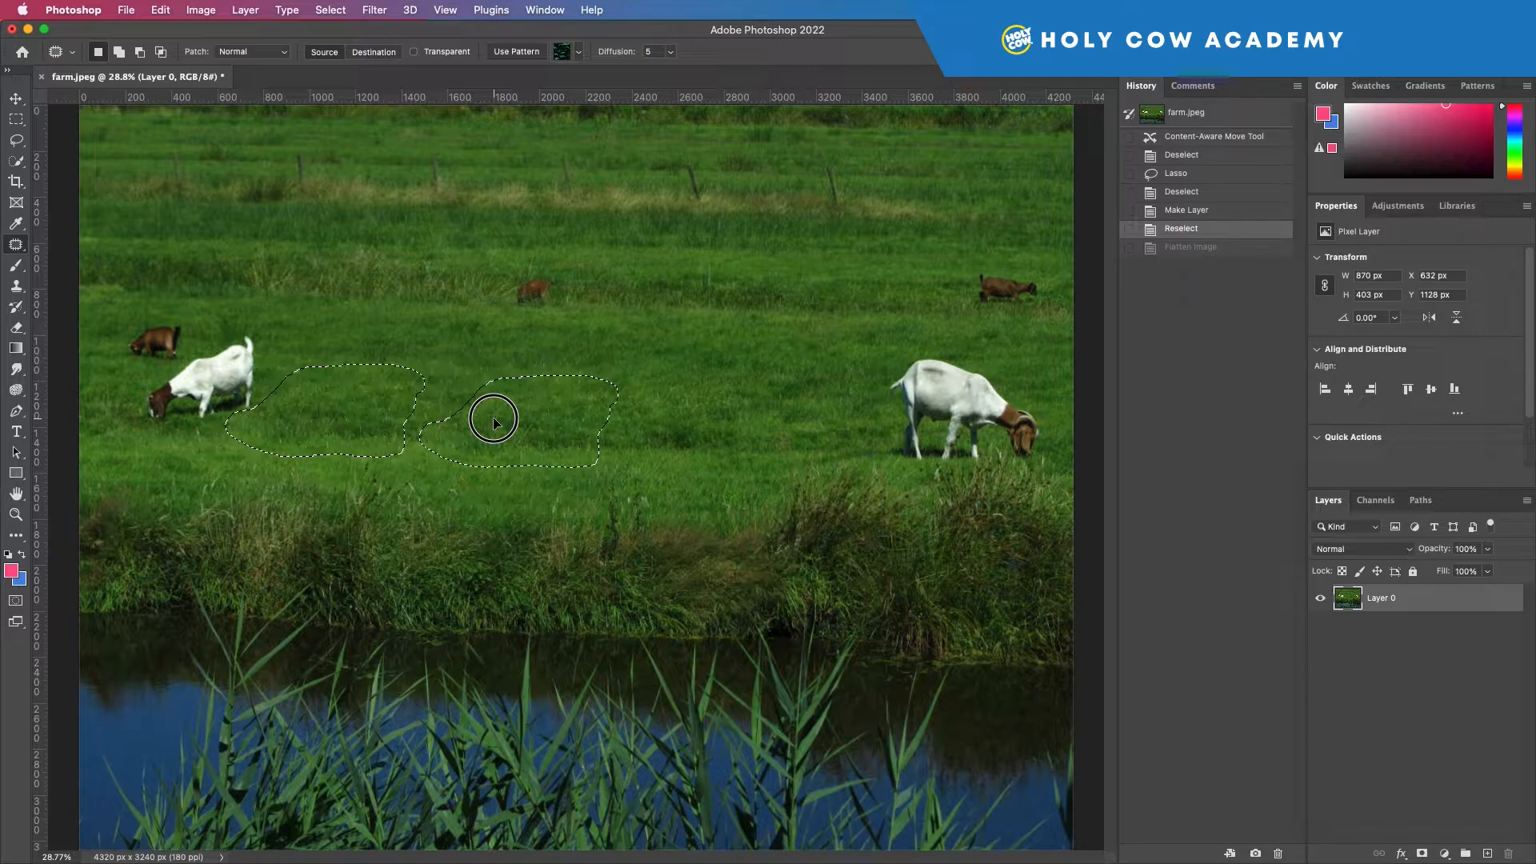
left_click_drag(493, 418, 493, 418)
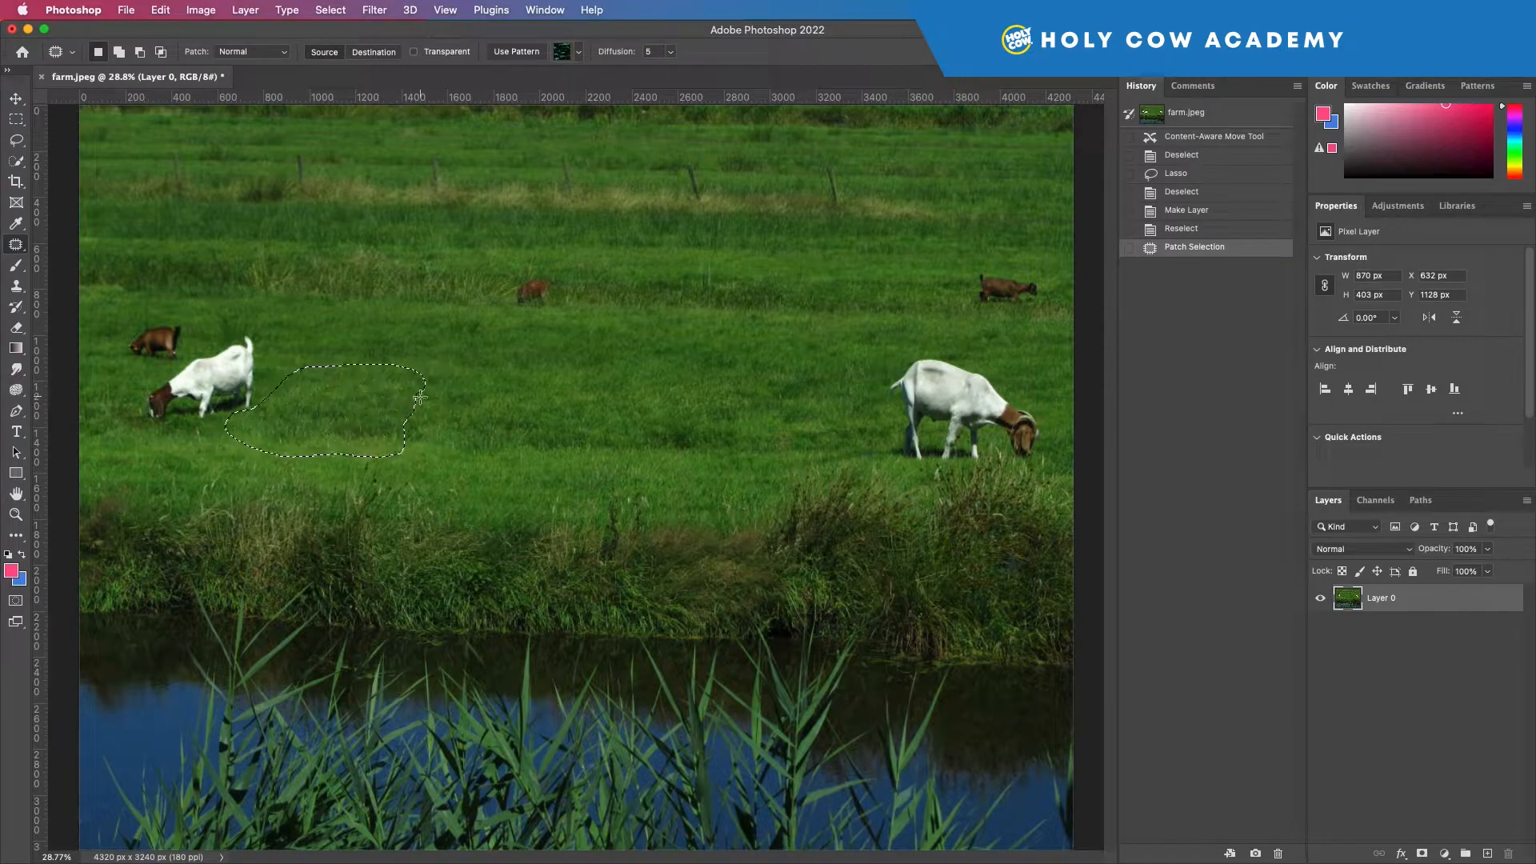
Try patching the same area with the reeds by the water, undo that patch and deselect.
left_click_drag(326, 403, 292, 663)
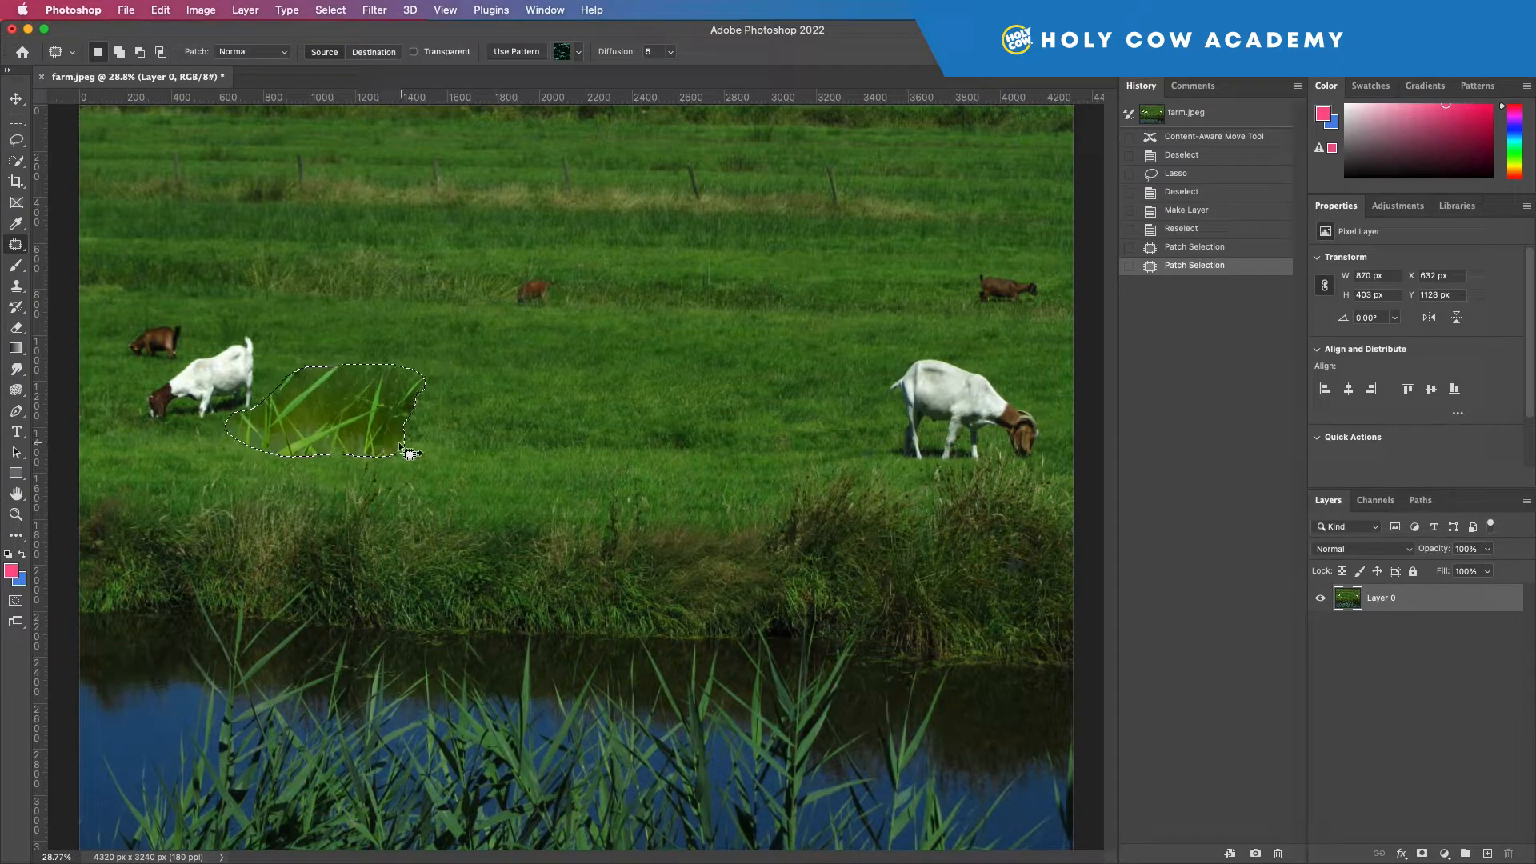
key("super+z")
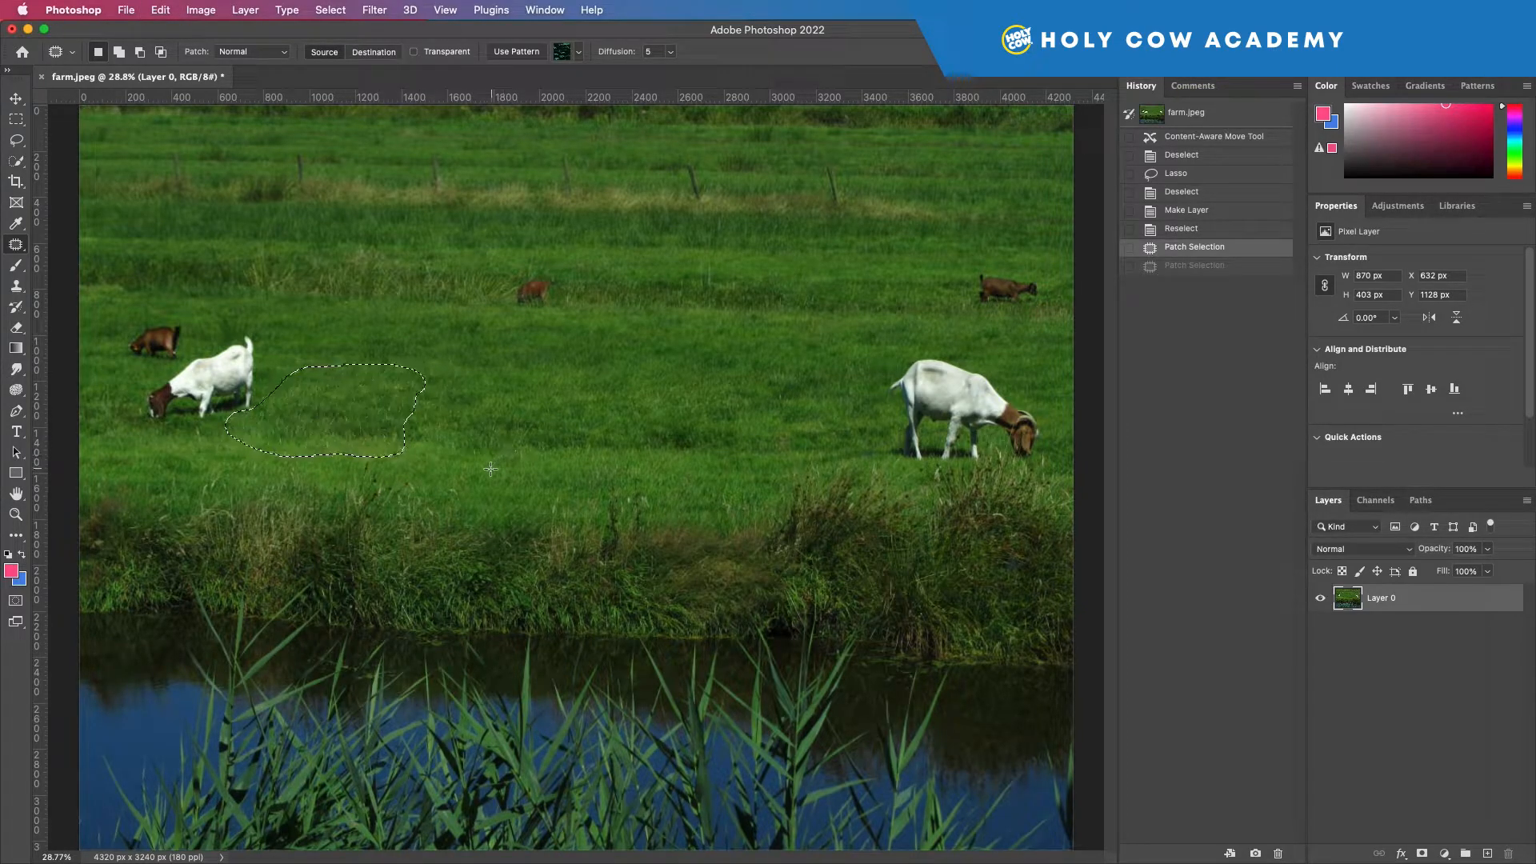
key("super+d")
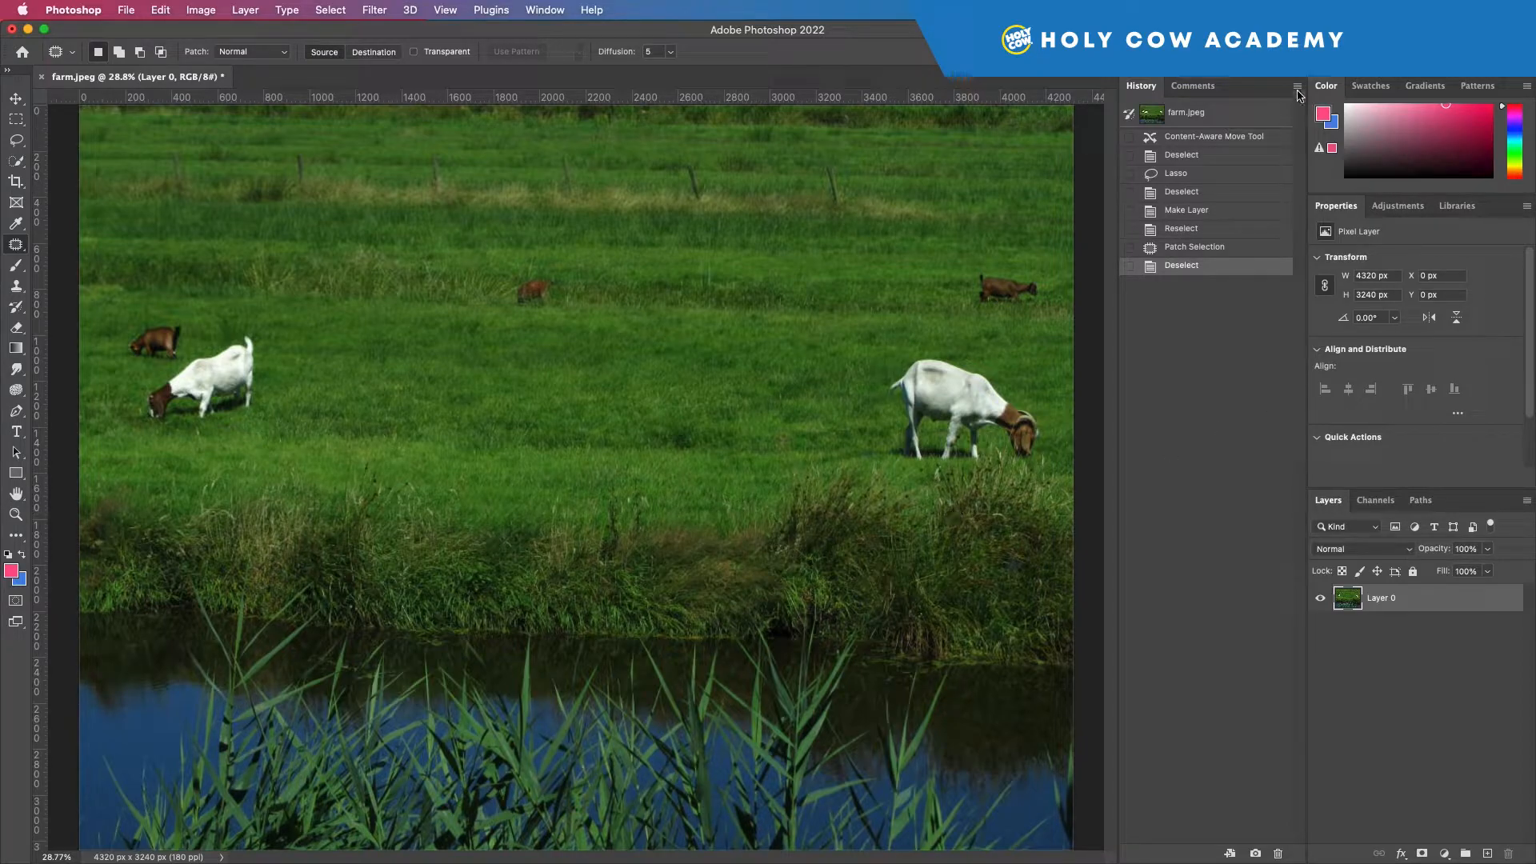
Revert to the original farm.jpeg snapshot and lasso the three goats on the left as one group.
left_click(1226, 118)
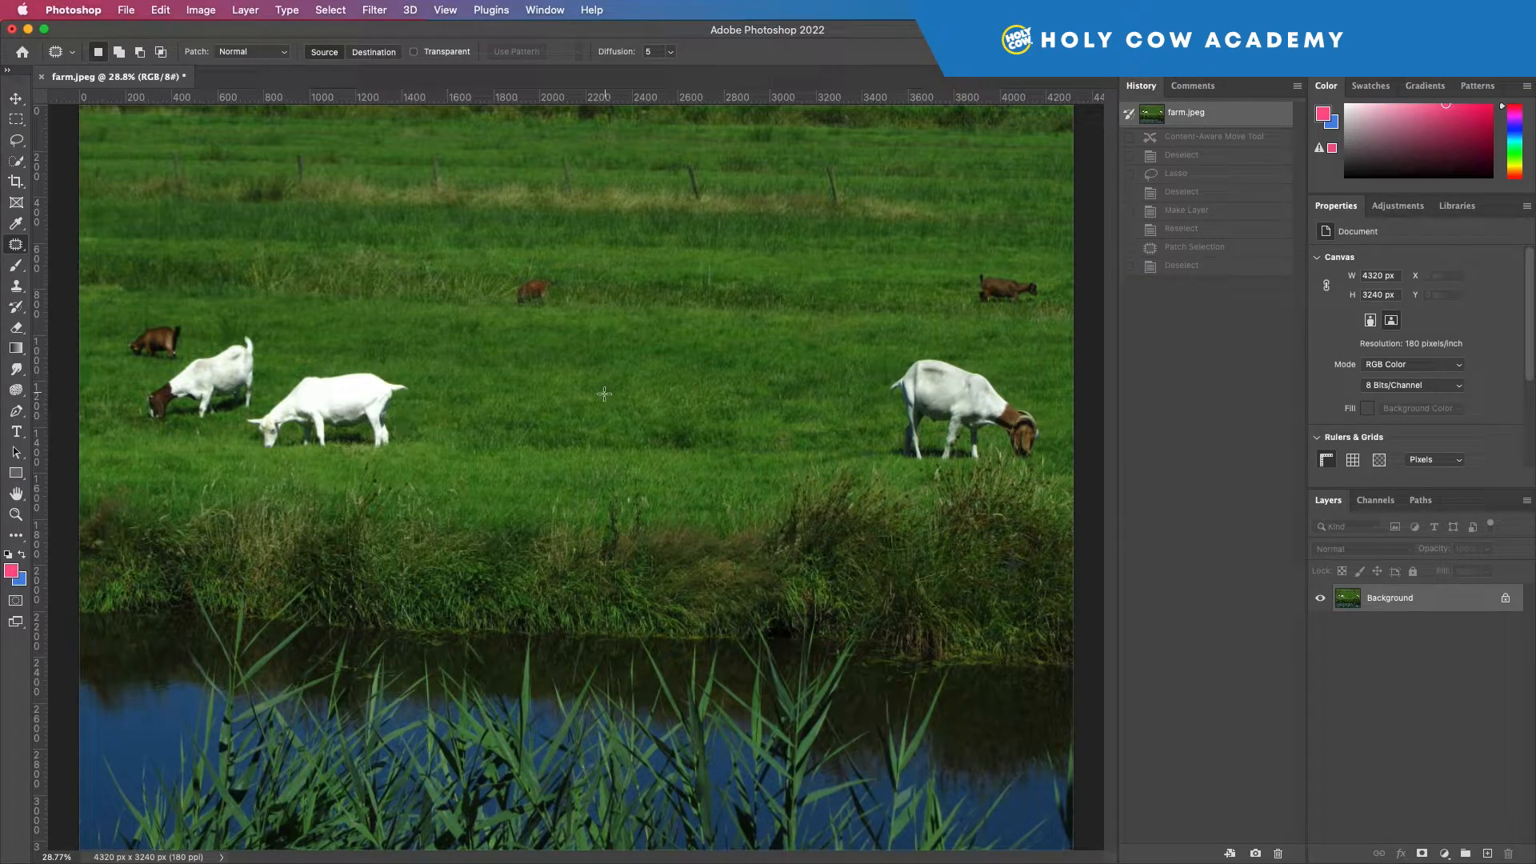
left_click(16, 140)
mouse_move(152, 310)
left_mouse_down()
mouse_move(187, 334)
mouse_move(234, 322)
mouse_move(324, 360)
mouse_move(437, 368)
mouse_move(423, 436)
mouse_move(378, 456)
mouse_move(225, 464)
mouse_move(127, 407)
mouse_move(150, 310)
left_mouse_up()
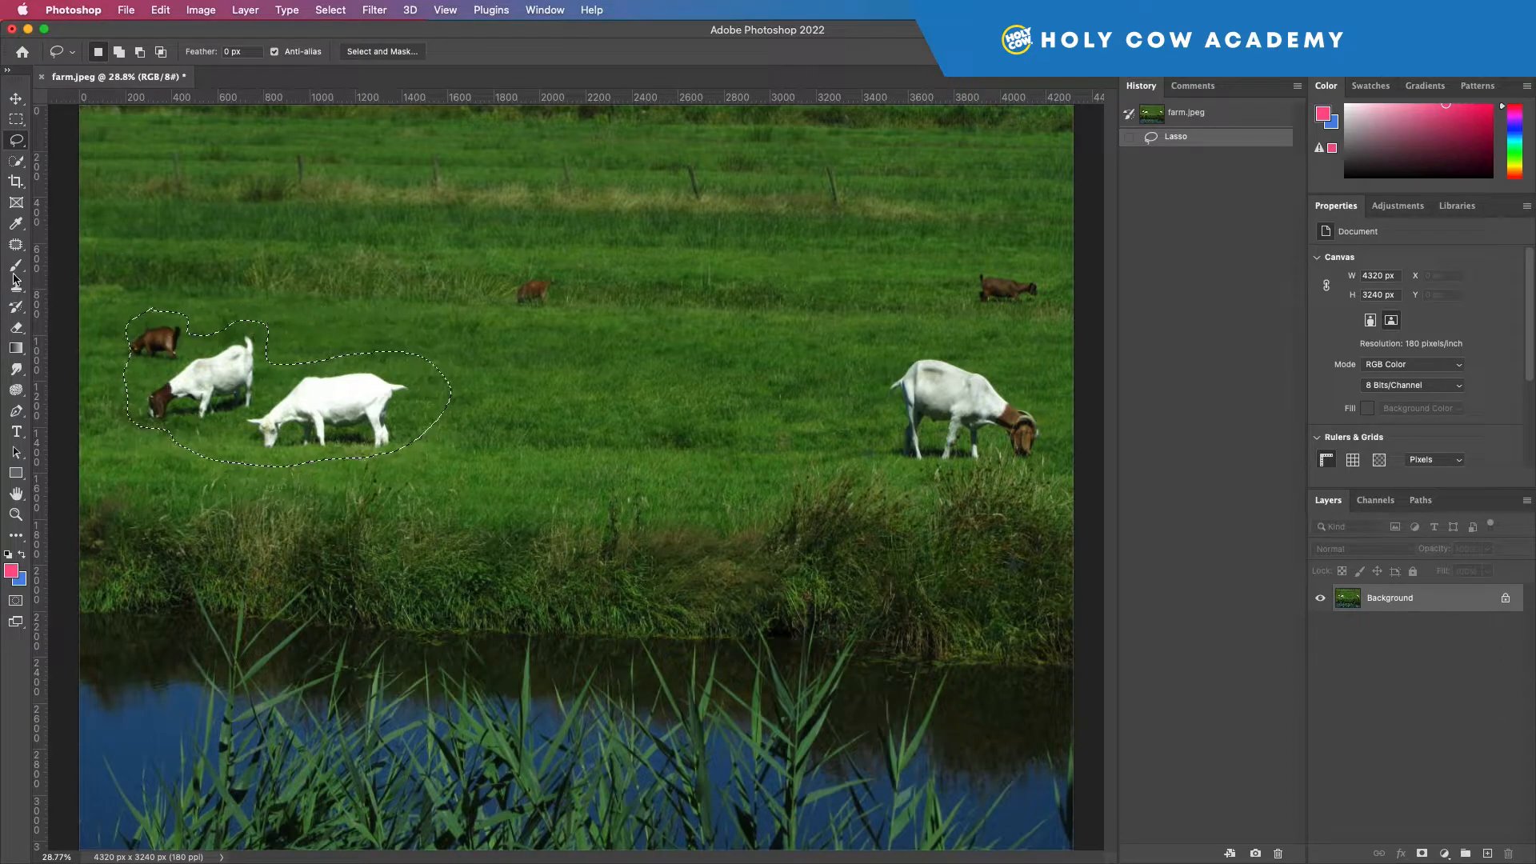
Switch to the Content-Aware Move tool and set its mode to Move.
left_click(13, 245)
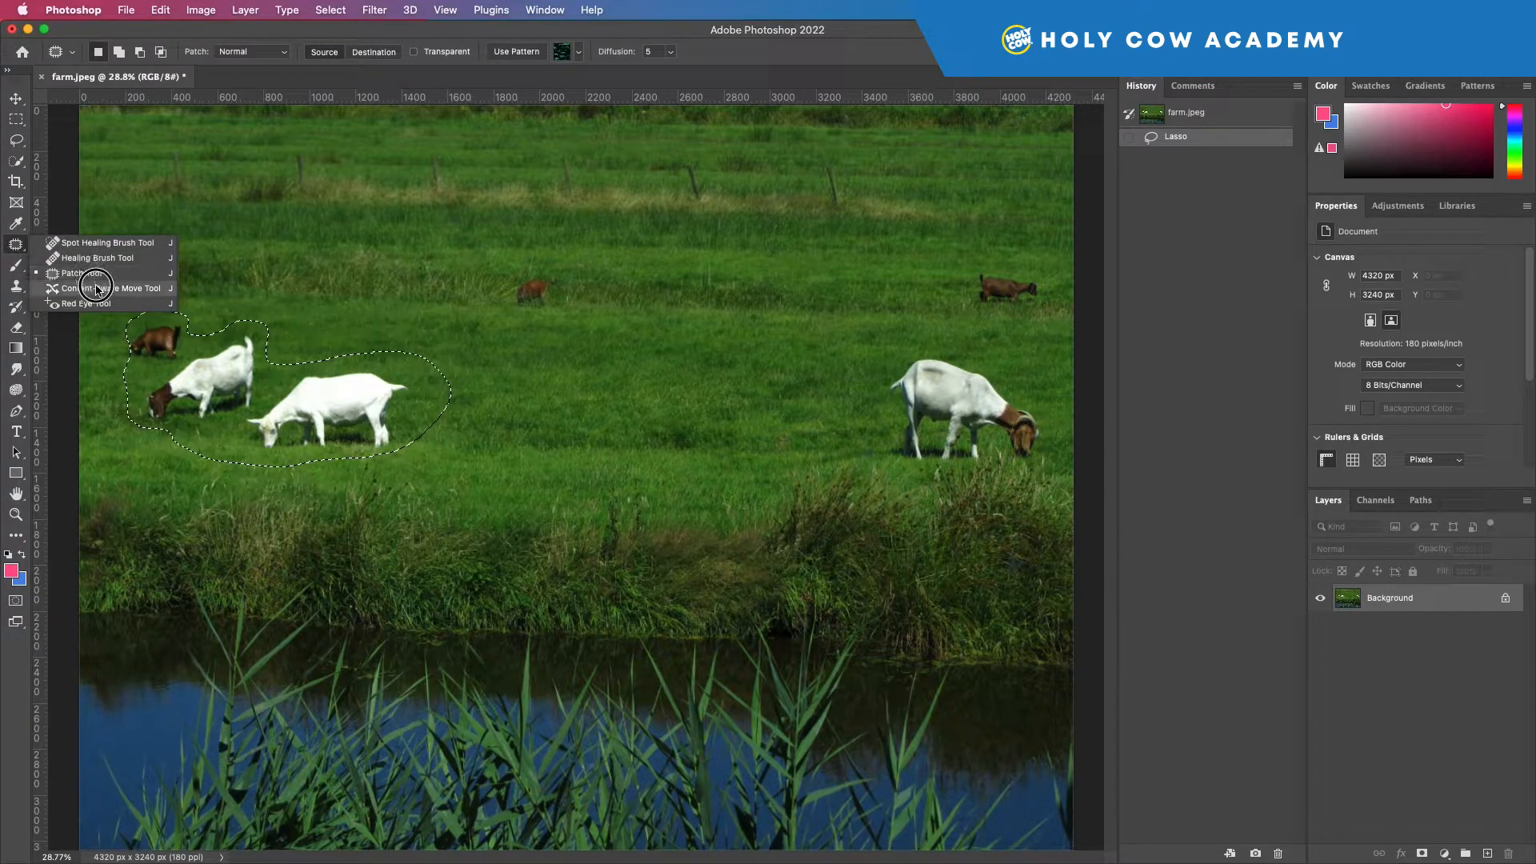
left_click(96, 290)
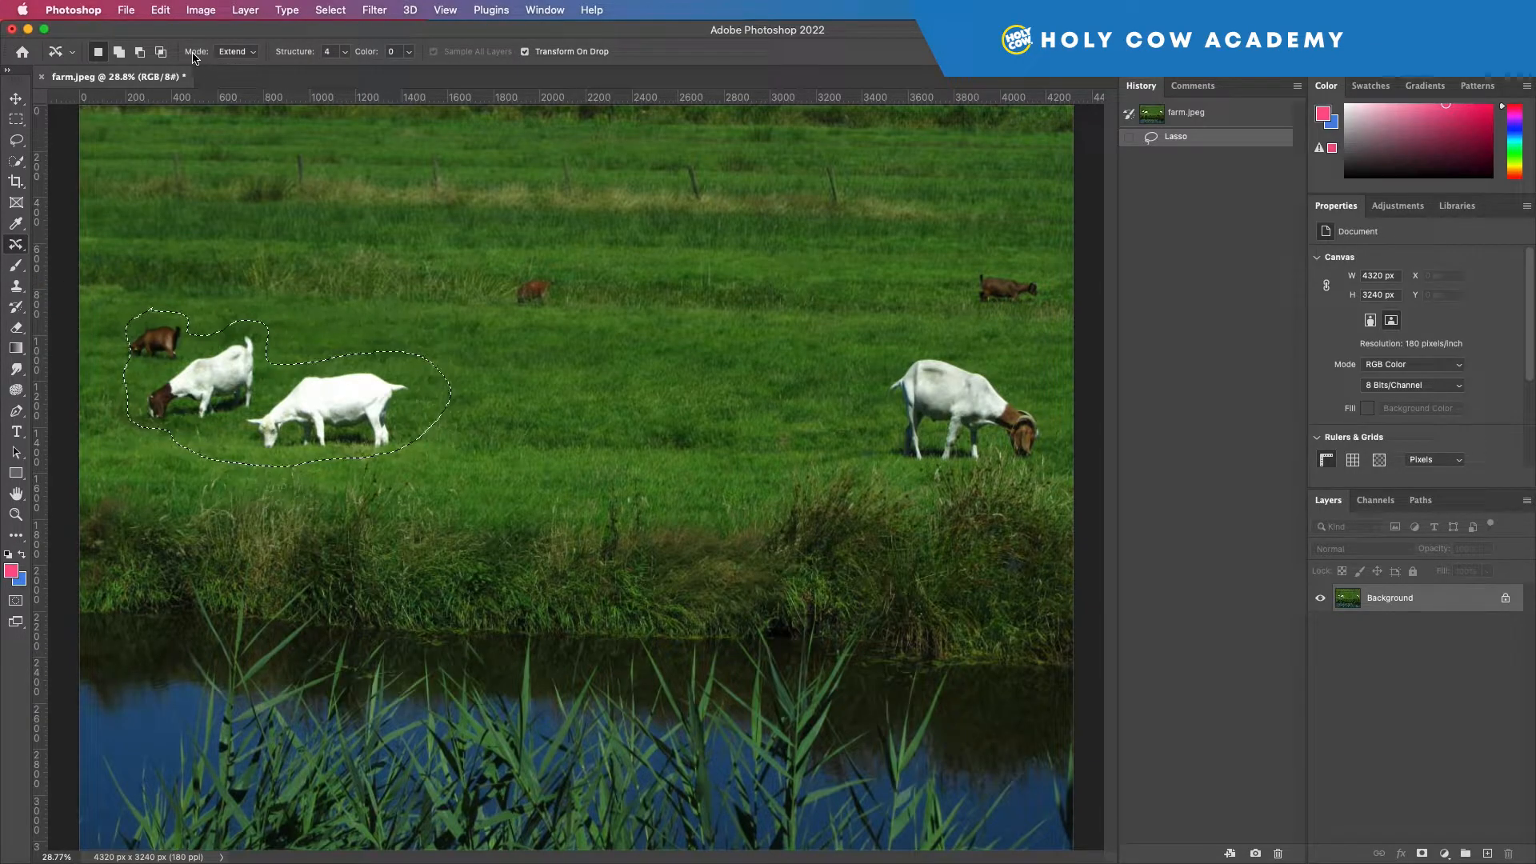
left_click(240, 51)
left_click(240, 37)
Move the three selected goats to mid-field beside the large grey-white goat, apply the content-aware move and deselect.
mouse_move(261, 374)
left_mouse_down()
mouse_move(606, 359)
mouse_move(608, 376)
mouse_move(584, 380)
mouse_move(620, 383)
mouse_move(650, 363)
left_mouse_up()
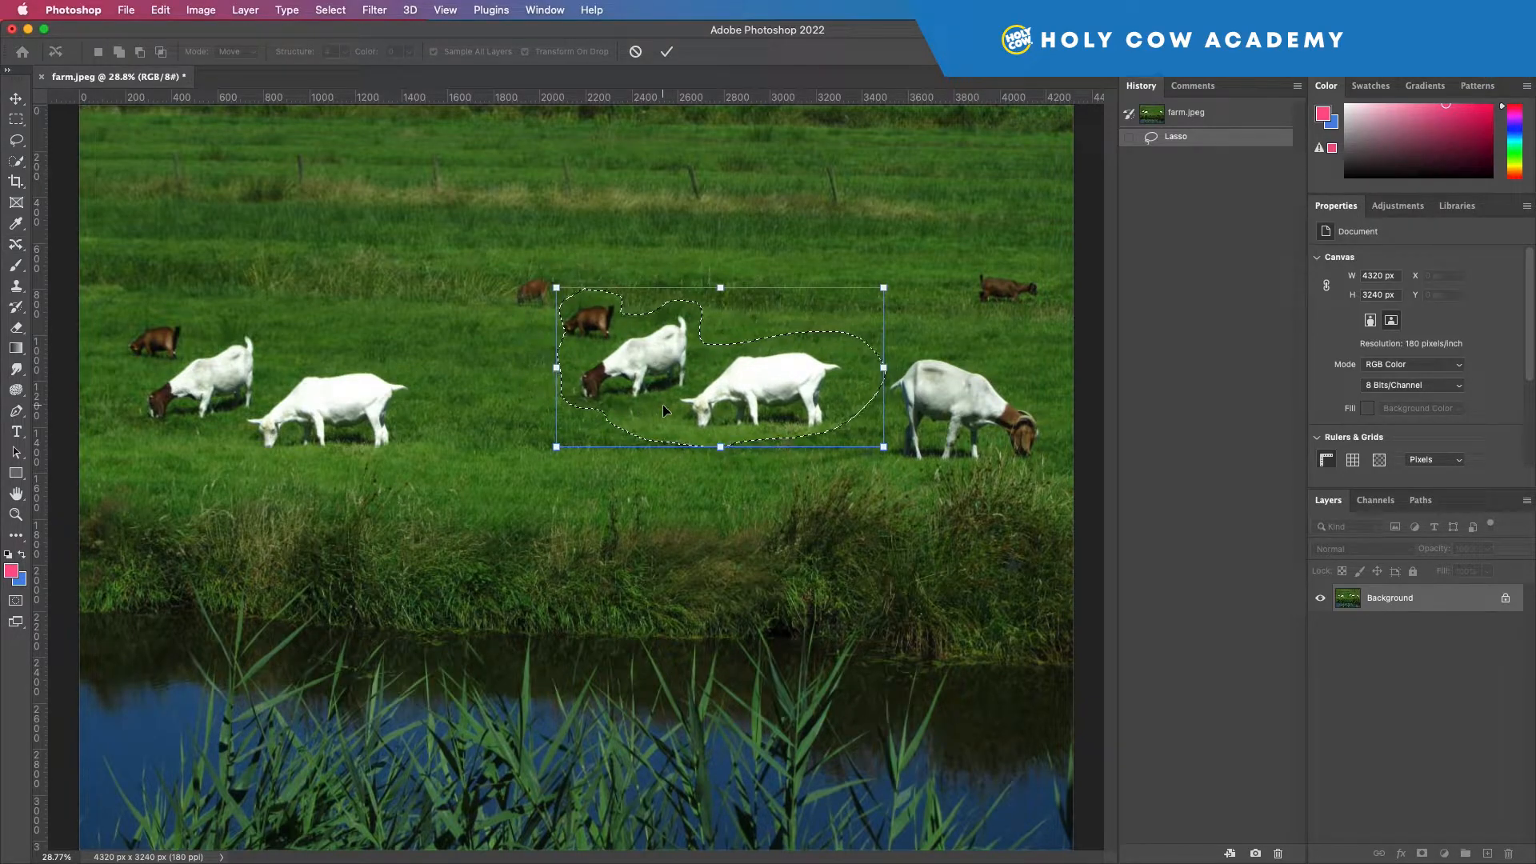
key("Return")
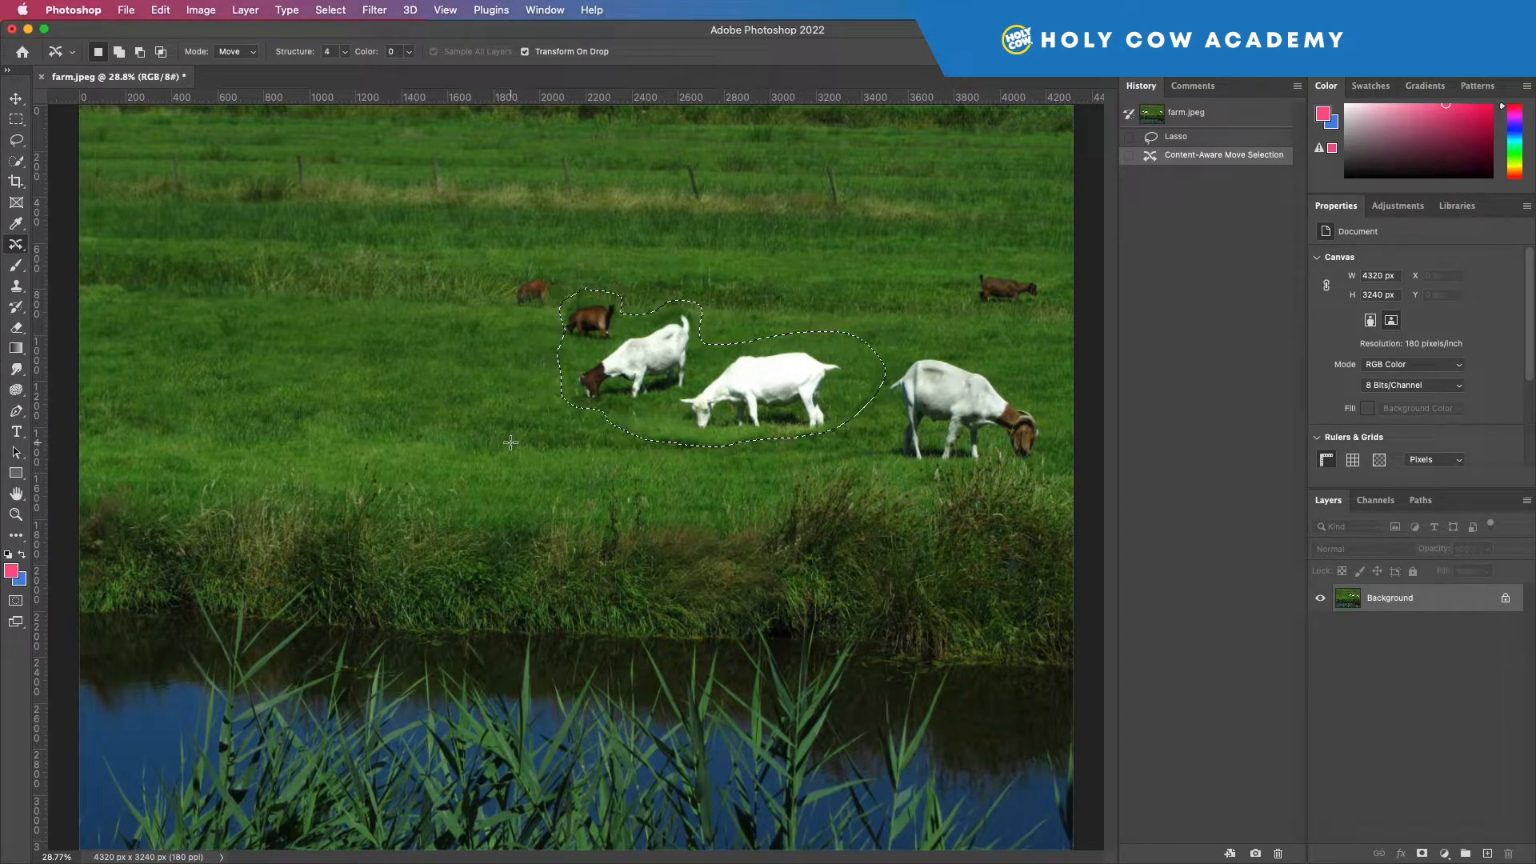
key("super+d")
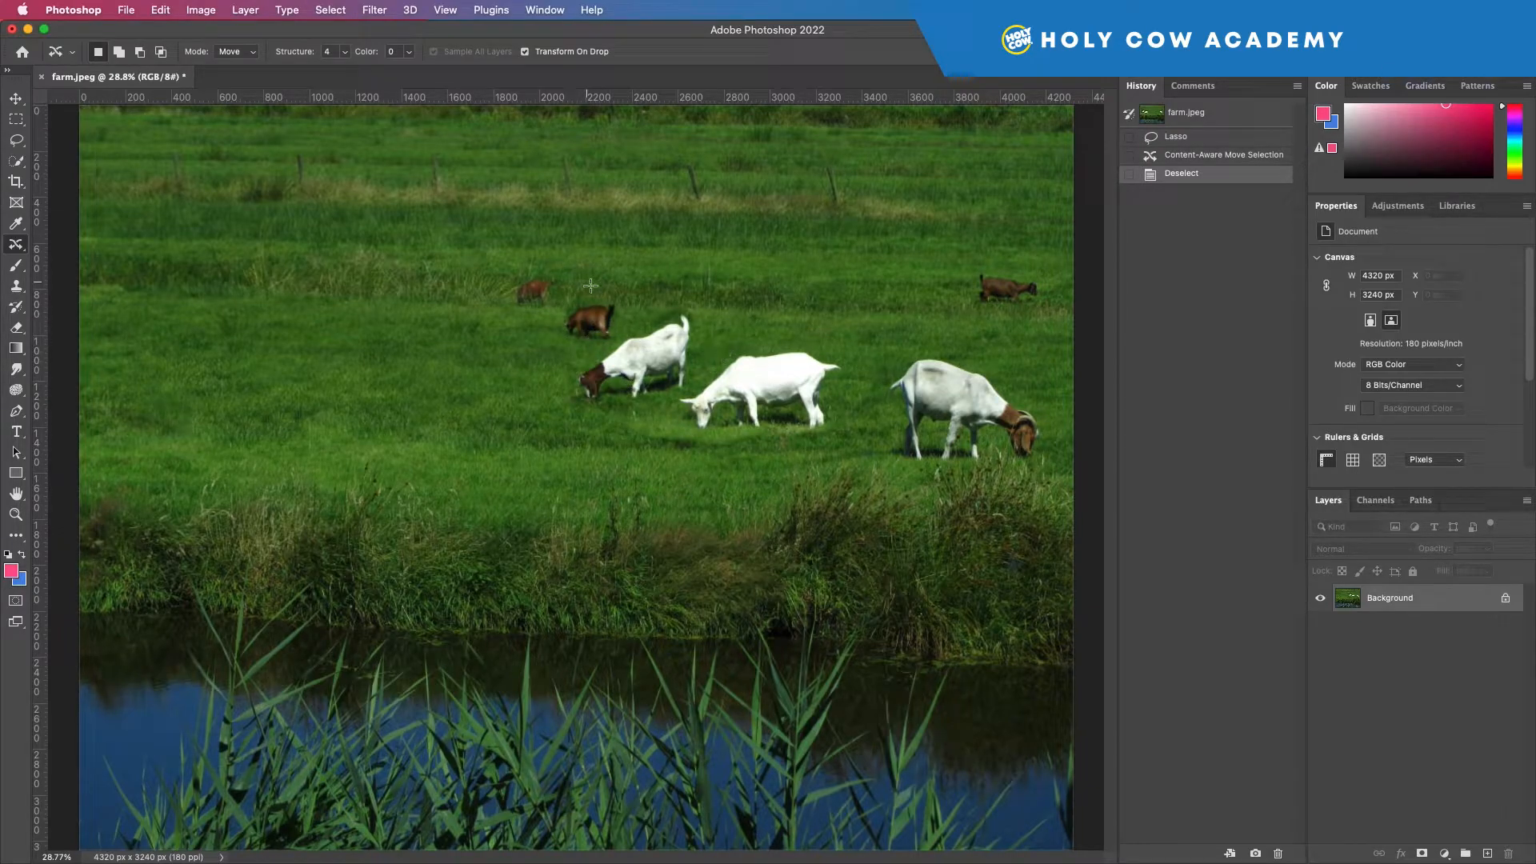
Lasso the five neighbouring goats as one group, from the small distant brown one to the large grey-white one, redrawing the first outline.
left_click(17, 141)
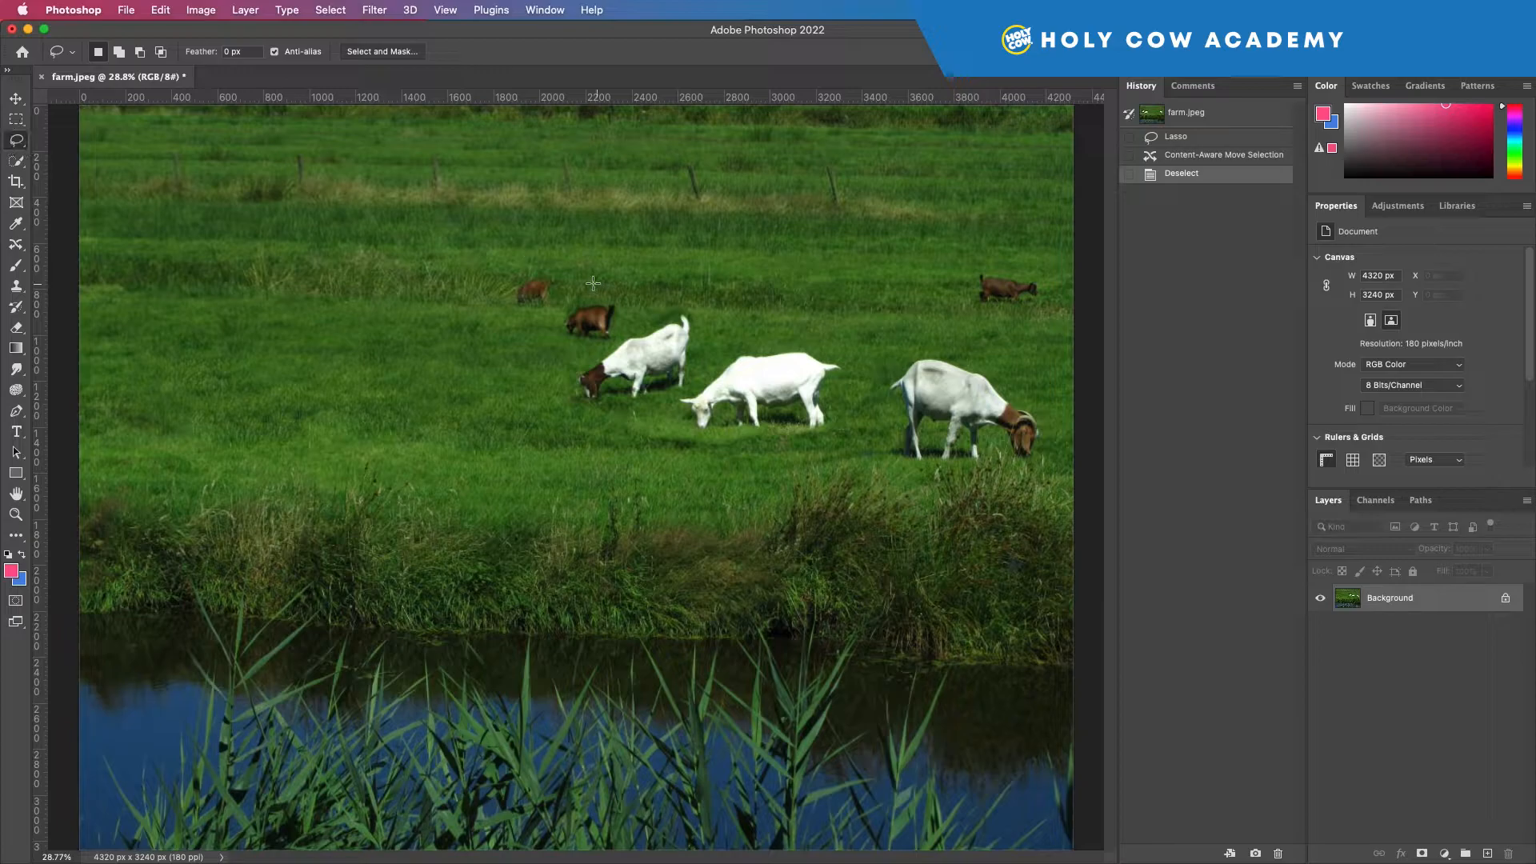
mouse_move(524, 262)
left_mouse_down()
mouse_move(737, 304)
mouse_move(831, 346)
mouse_move(854, 381)
mouse_move(831, 424)
mouse_move(773, 453)
mouse_move(628, 441)
left_mouse_up()
key("super+z")
mouse_move(538, 265)
left_mouse_down()
mouse_move(710, 308)
mouse_move(1015, 347)
mouse_move(1064, 399)
mouse_move(1054, 444)
mouse_move(1010, 475)
mouse_move(836, 484)
mouse_move(732, 474)
mouse_move(578, 428)
mouse_move(545, 357)
mouse_move(474, 293)
mouse_move(497, 256)
mouse_move(538, 265)
left_mouse_up()
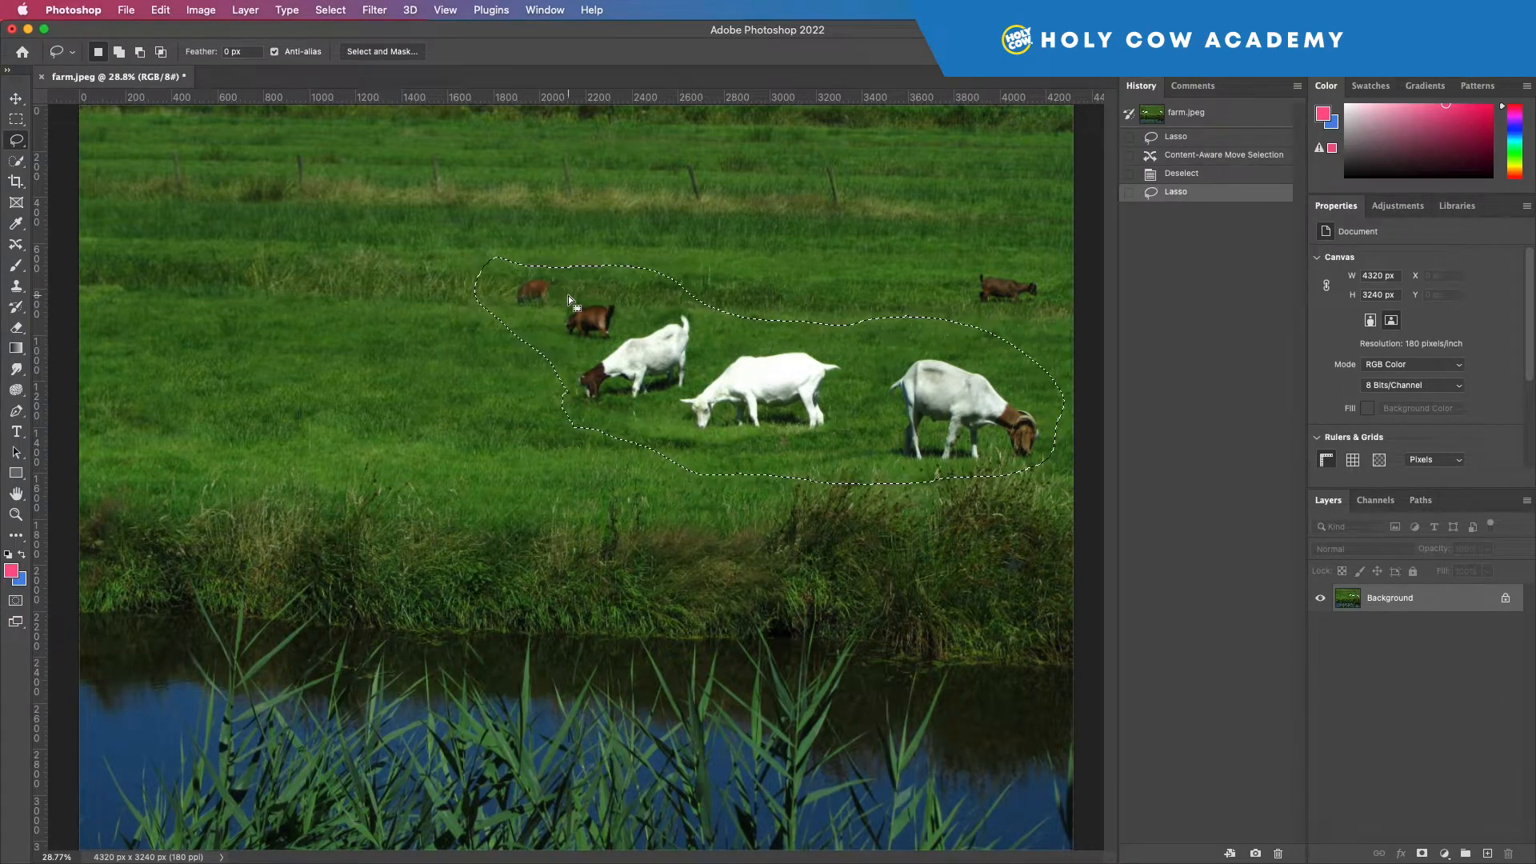
Duplicate the five selected goats onto the empty grass at left with Content-Aware Move in Extend mode, scaled slightly smaller, and deselect.
left_click(17, 246)
left_click(232, 51)
left_click(245, 69)
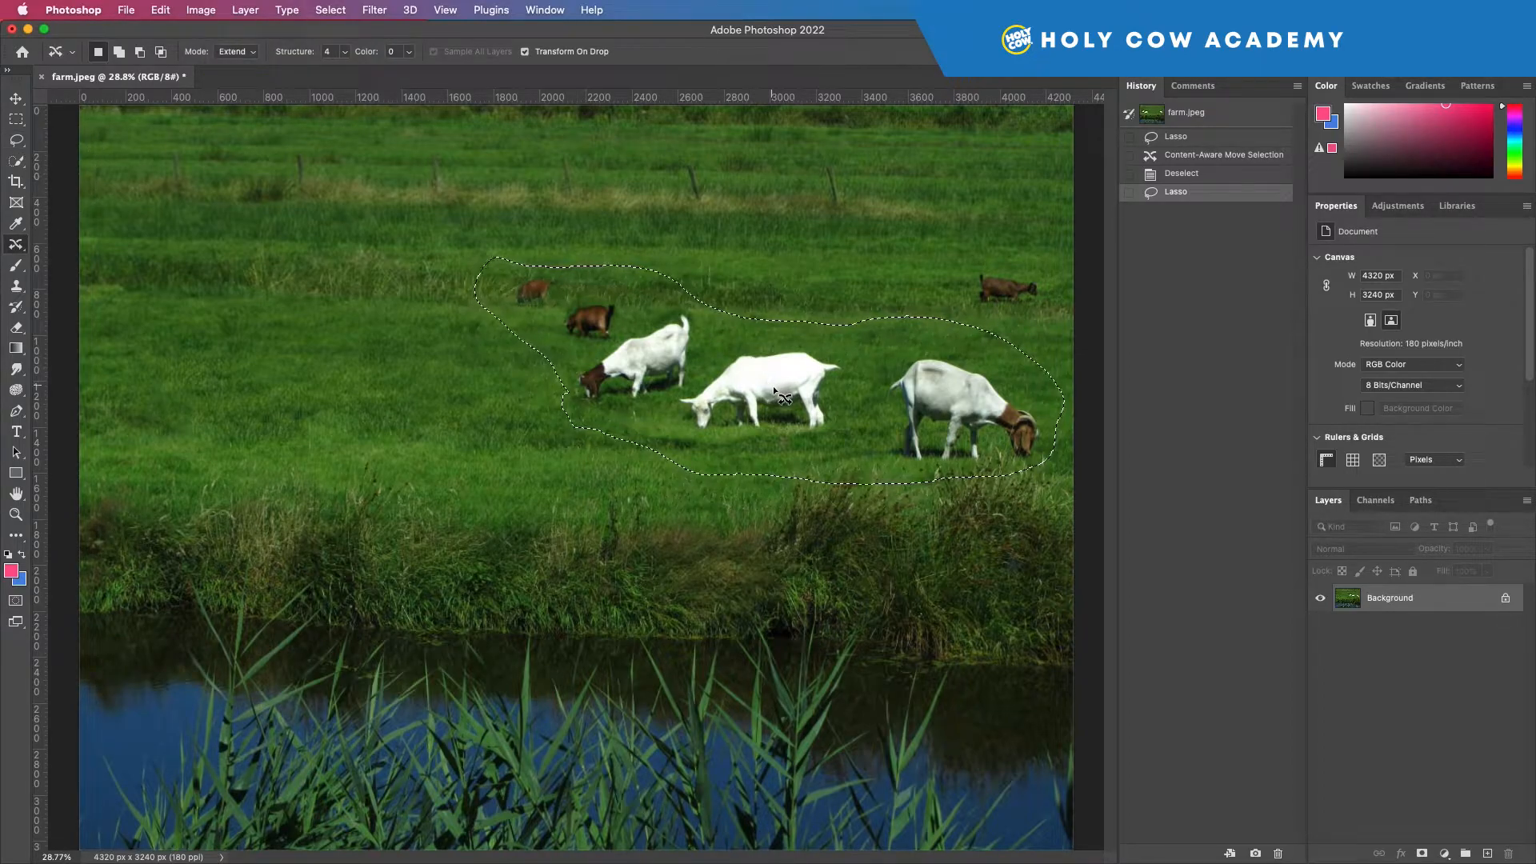
mouse_move(773, 386)
left_mouse_down()
mouse_move(480, 414)
mouse_move(343, 395)
mouse_move(380, 391)
left_mouse_up()
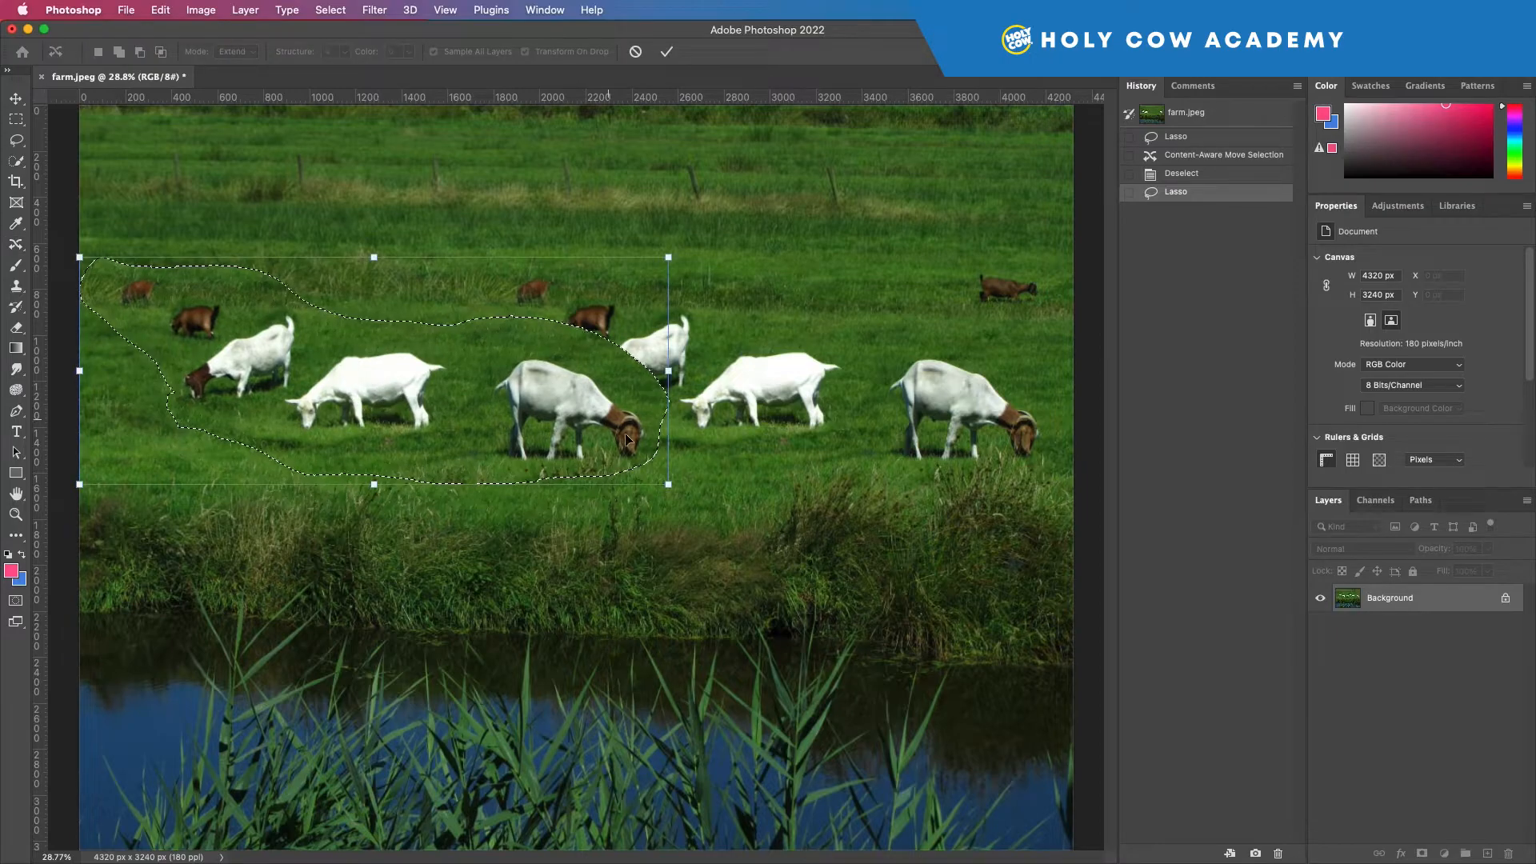
left_click_drag(669, 485, 560, 442)
mouse_move(423, 400)
left_mouse_down()
mouse_move(440, 373)
mouse_move(416, 392)
left_mouse_up()
key("Return")
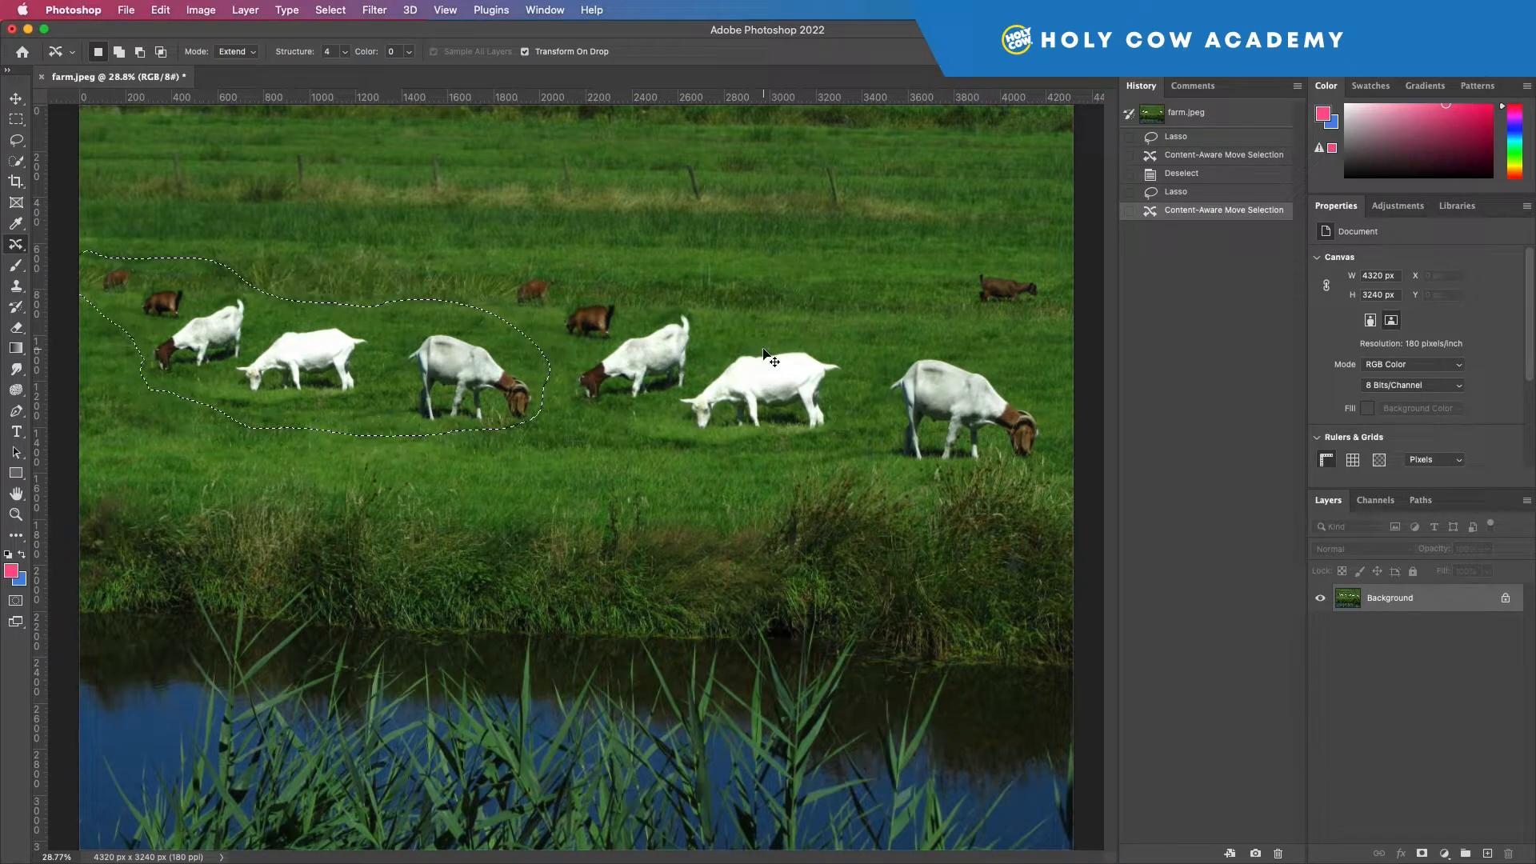
key("super+d")
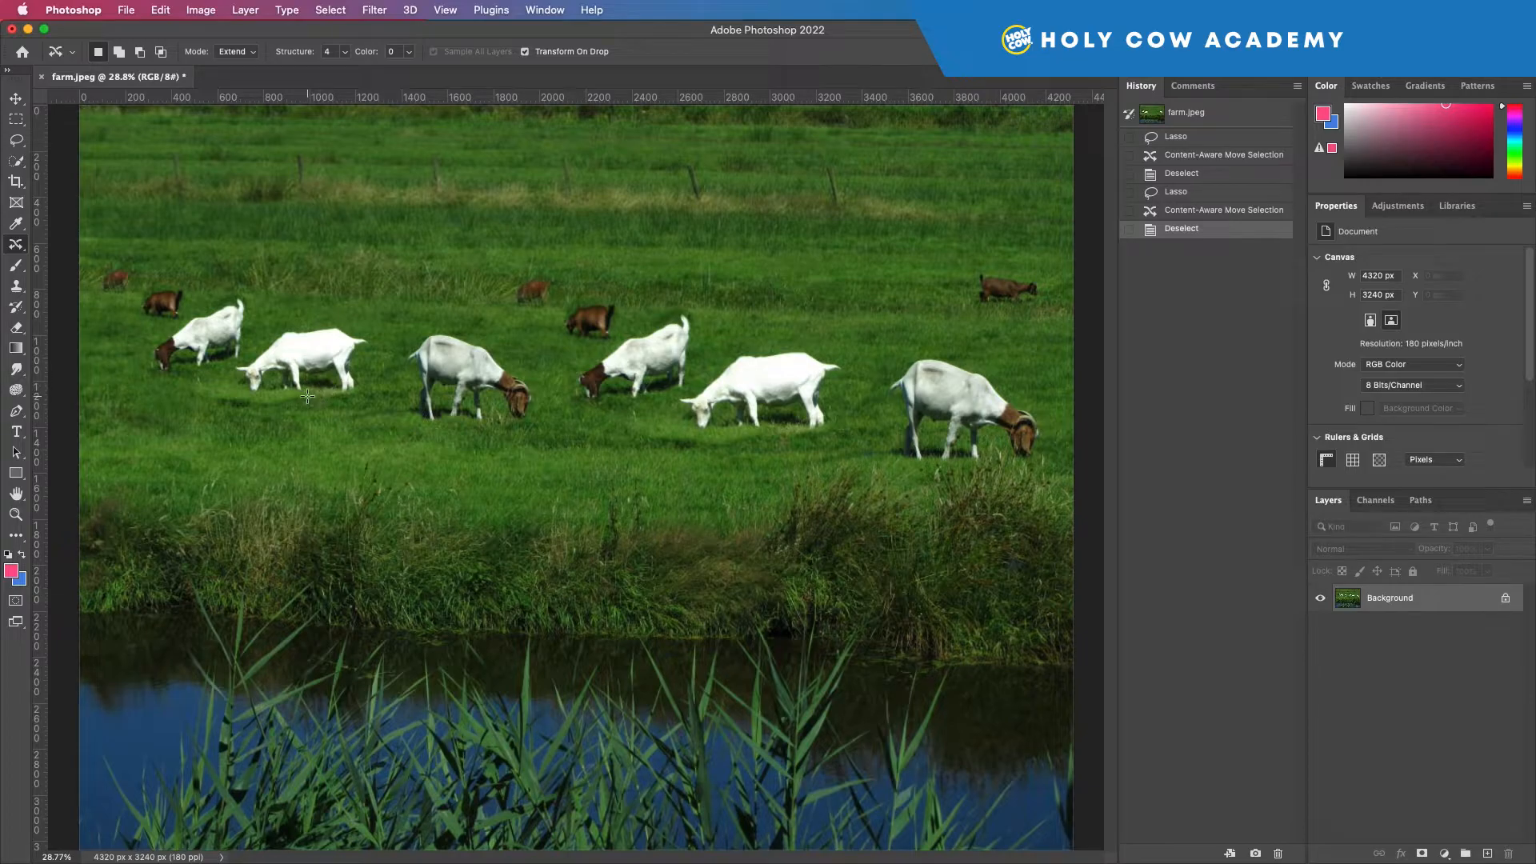
Lasso the dark strip of grass below the leftmost white goats, patch it with lighter grass to its lower right and deselect.
left_click(16, 141)
left_click(18, 161)
left_click(17, 142)
mouse_move(223, 381)
left_mouse_down()
mouse_move(319, 392)
mouse_move(345, 412)
mouse_move(192, 428)
mouse_move(121, 404)
mouse_move(225, 384)
left_mouse_up()
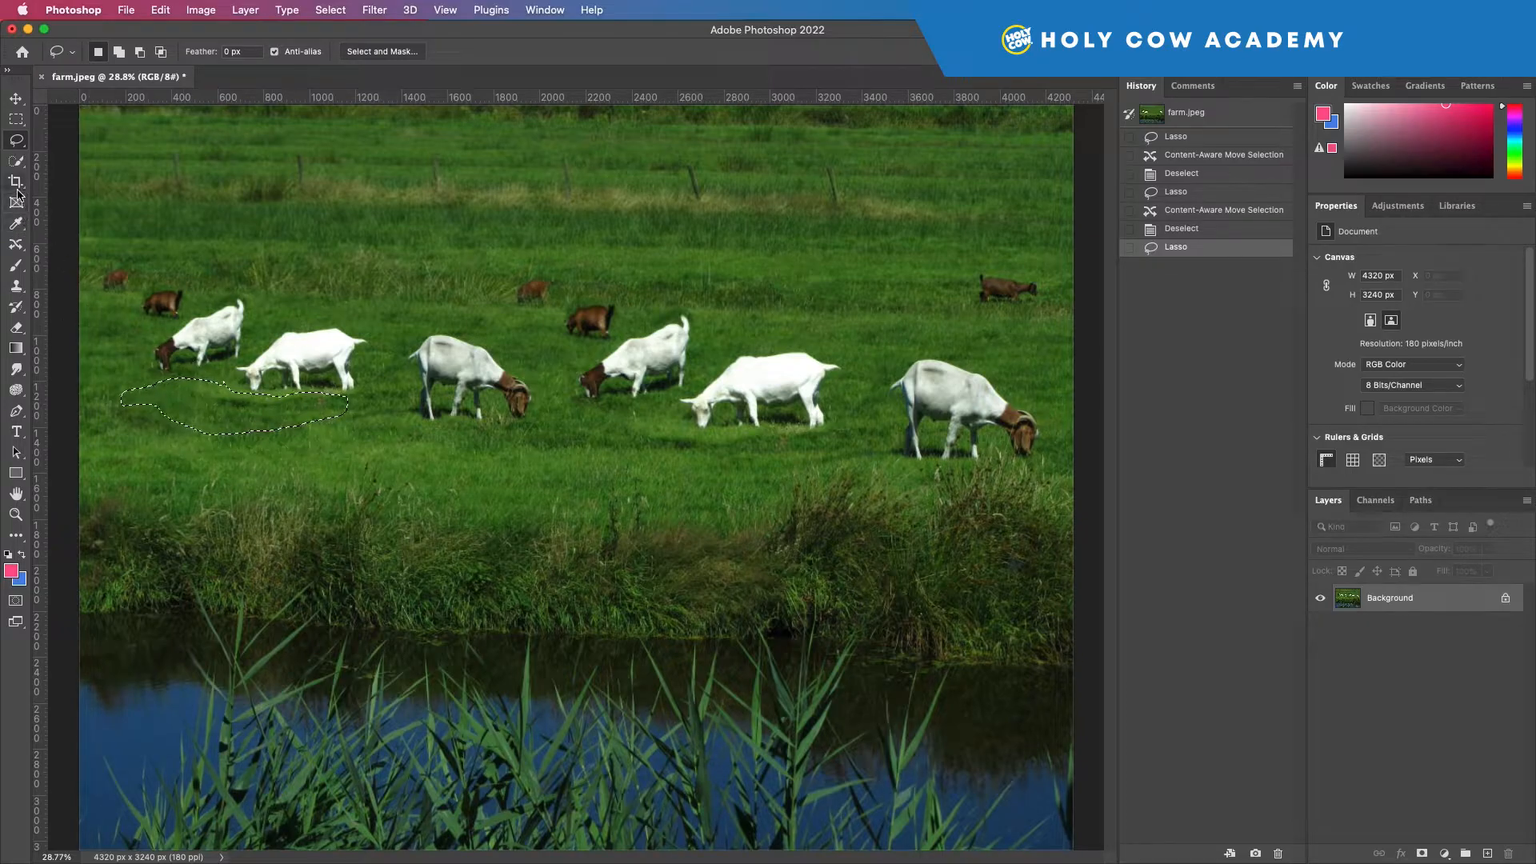
left_click(16, 244)
left_click(80, 274)
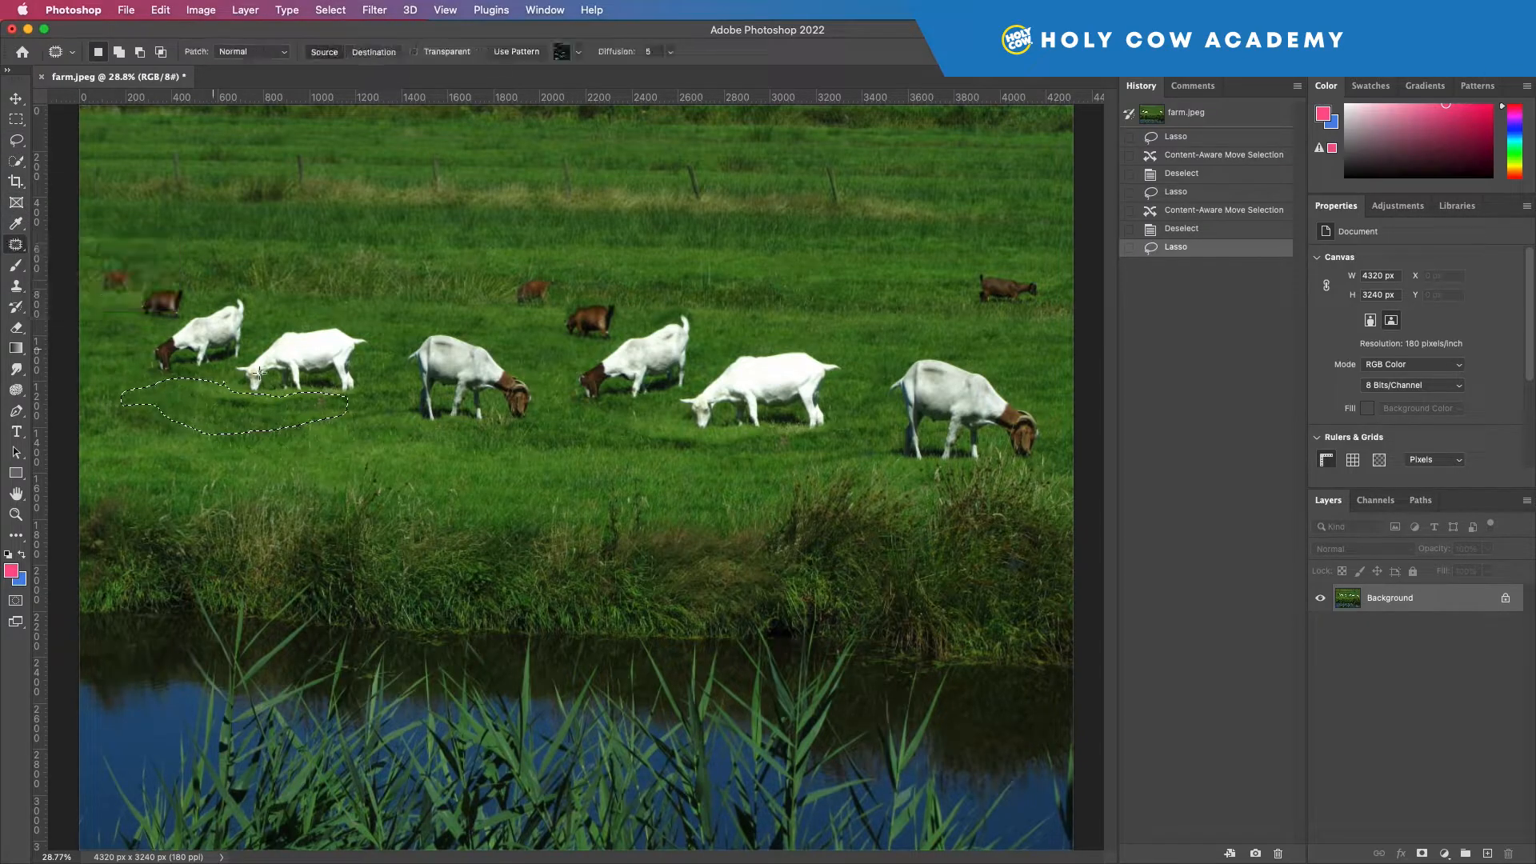
left_click_drag(261, 424, 400, 460)
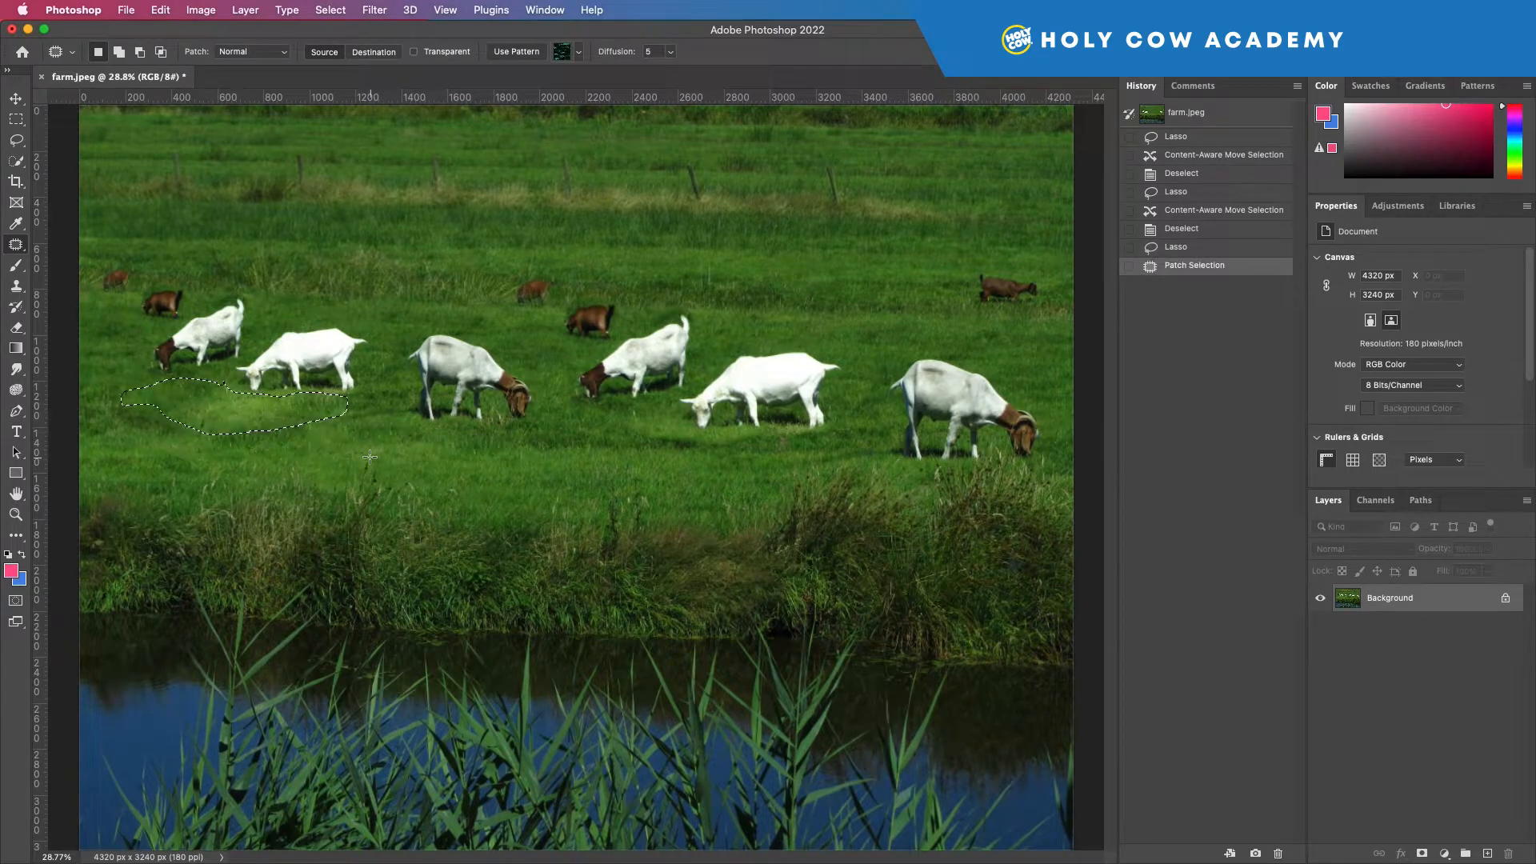
key("super+d")
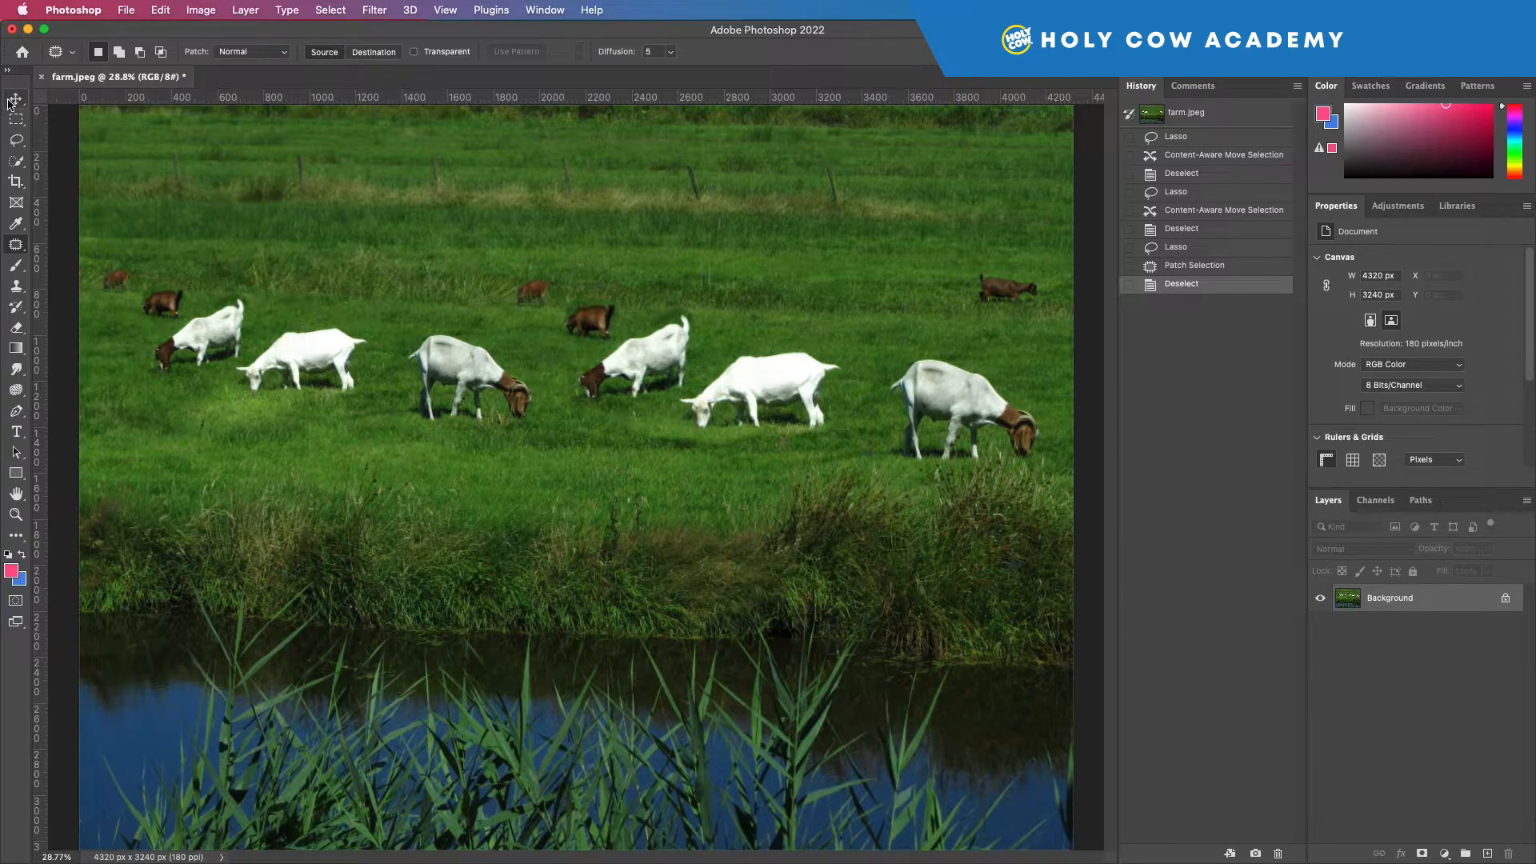
Lasso the duplicated grey-white goat with the brown head and set Content-Aware Move to Move mode.
left_click(17, 144)
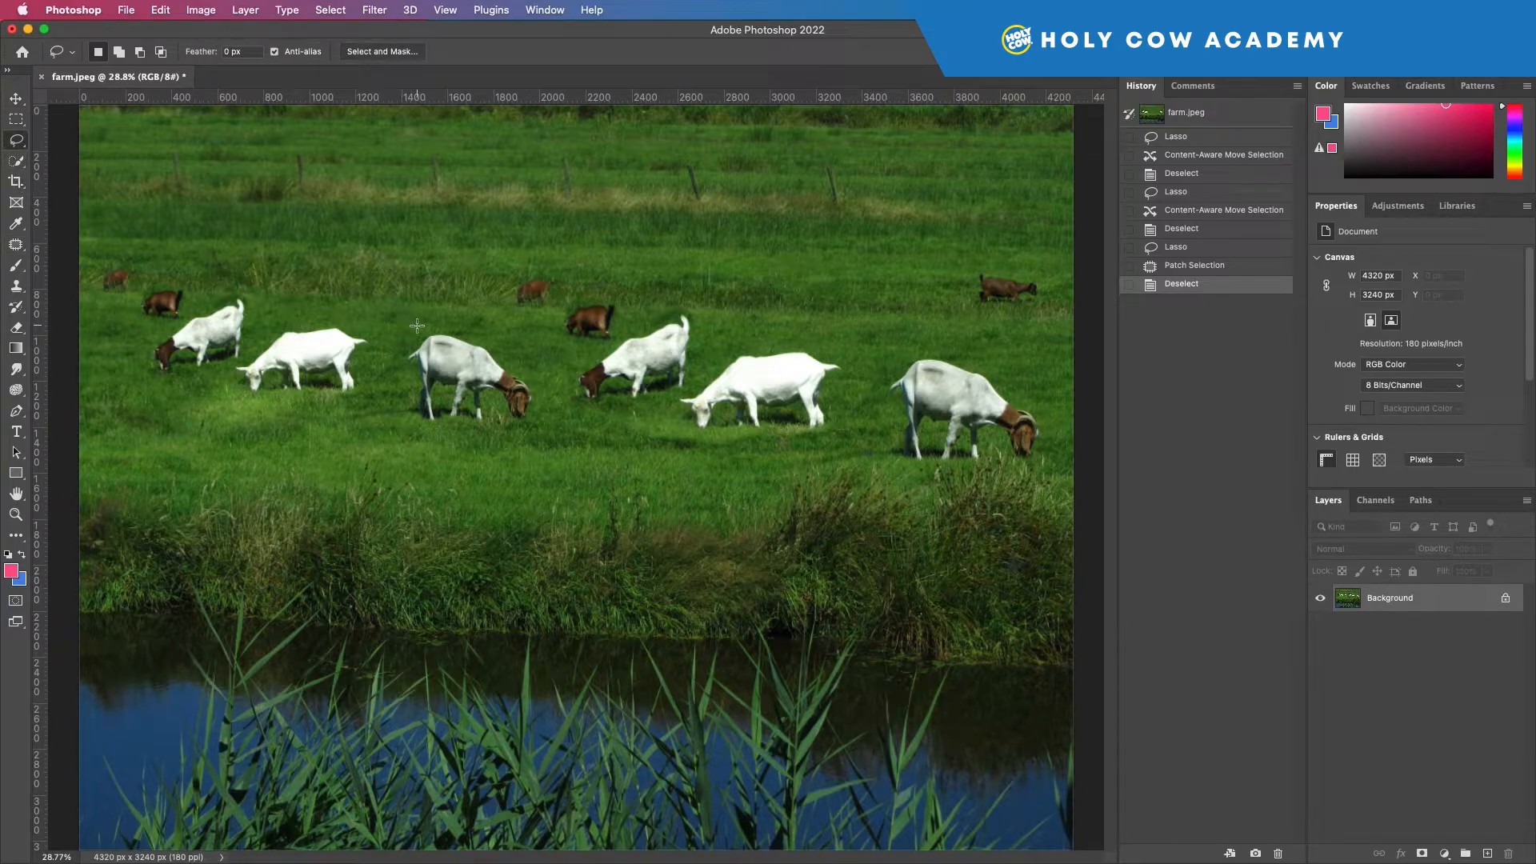
mouse_move(445, 322)
left_mouse_down()
mouse_move(408, 331)
mouse_move(391, 371)
mouse_move(428, 435)
mouse_move(546, 424)
mouse_move(506, 342)
mouse_move(440, 320)
left_mouse_up()
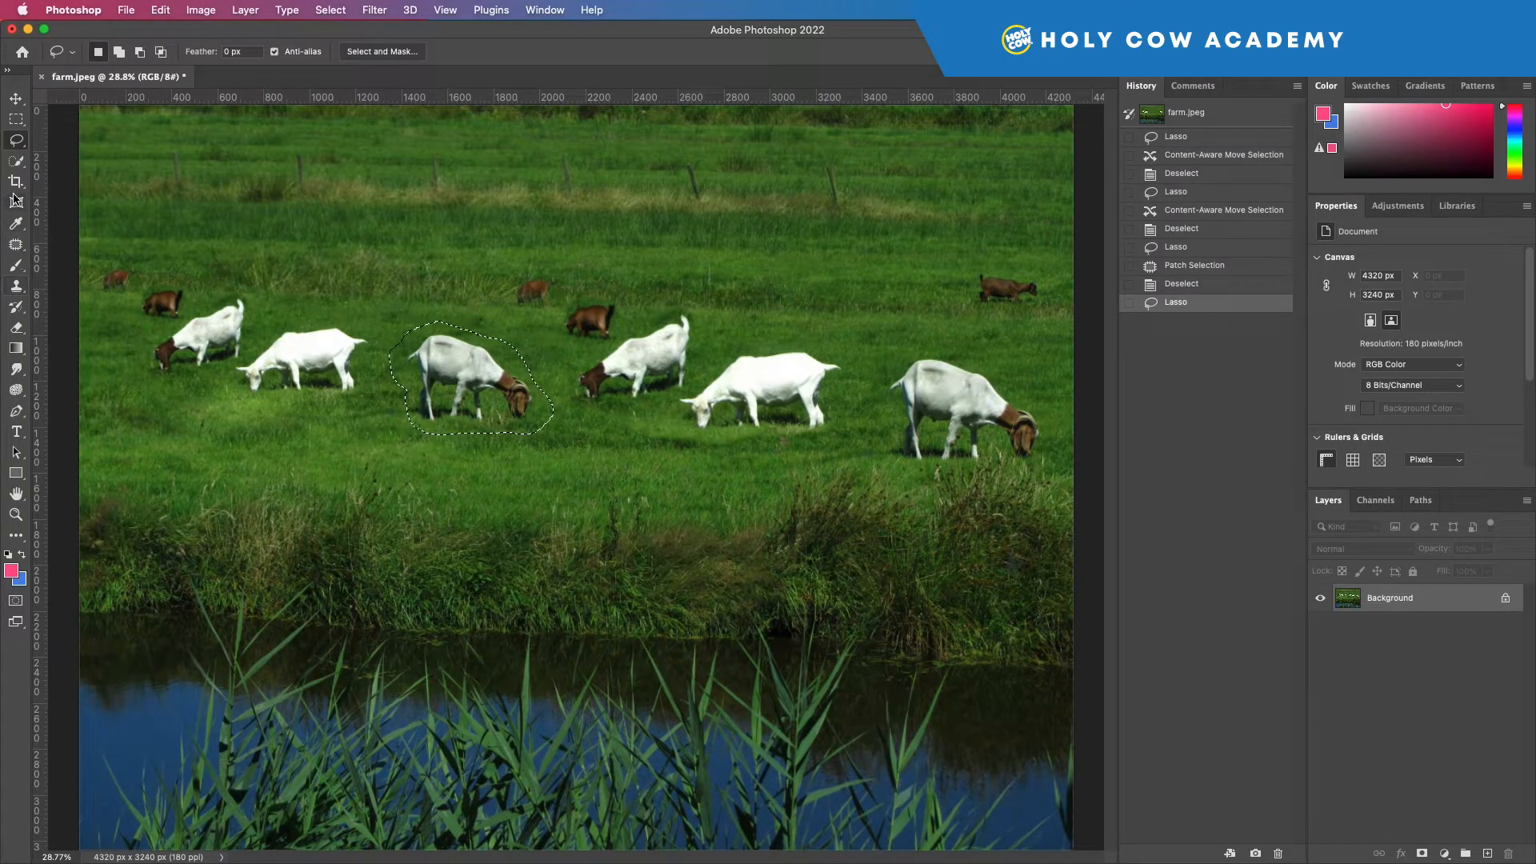
left_click_drag(16, 244, 80, 289)
left_click(239, 53)
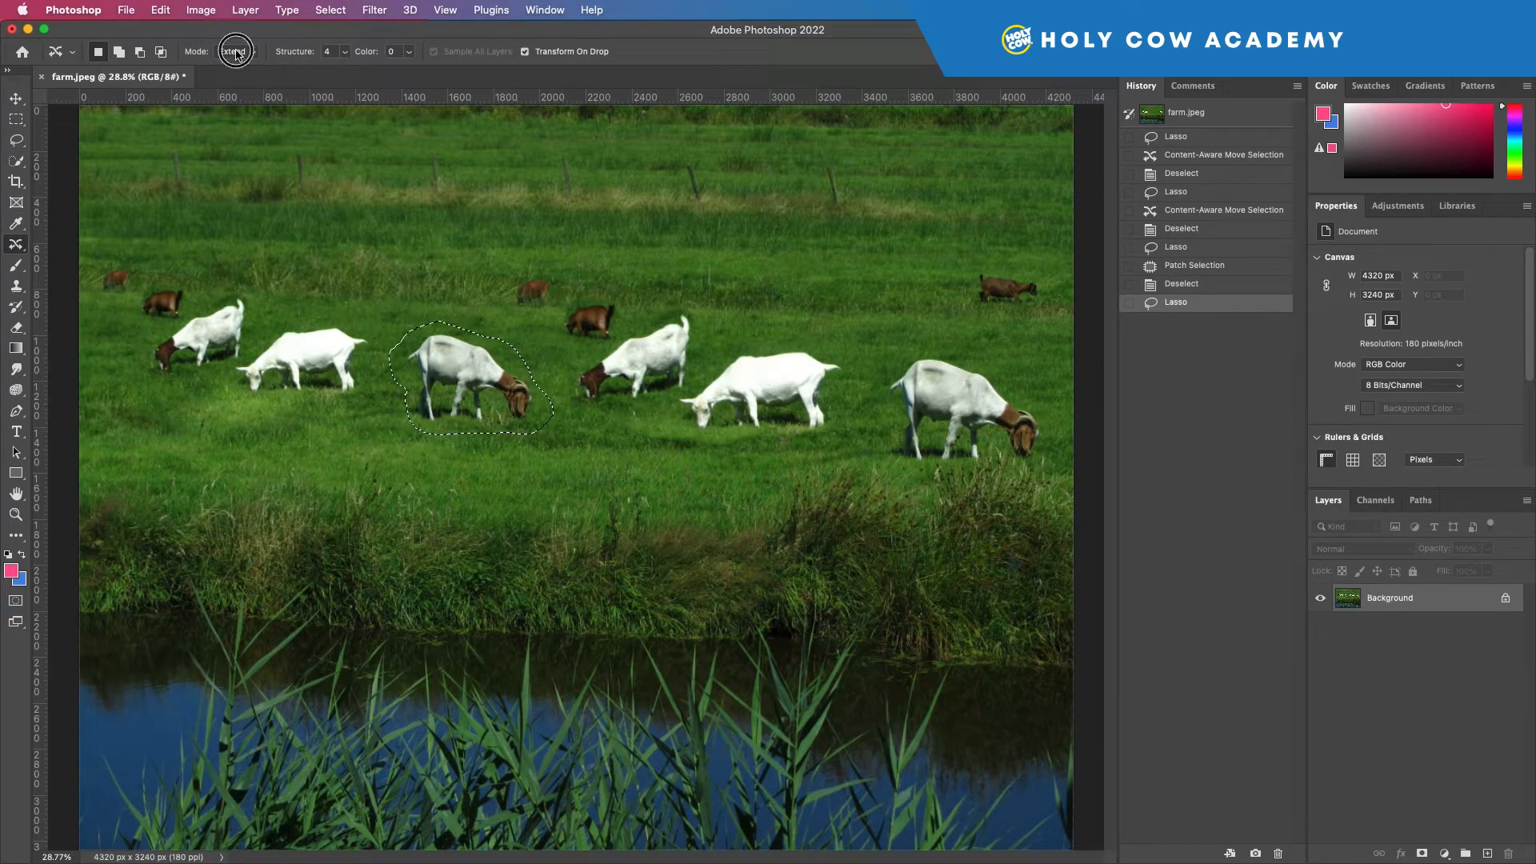
left_click(233, 37)
Shift the selected goat slightly down and to the left, and flip it horizontally.
left_click_drag(494, 386, 450, 400)
right_click(449, 385)
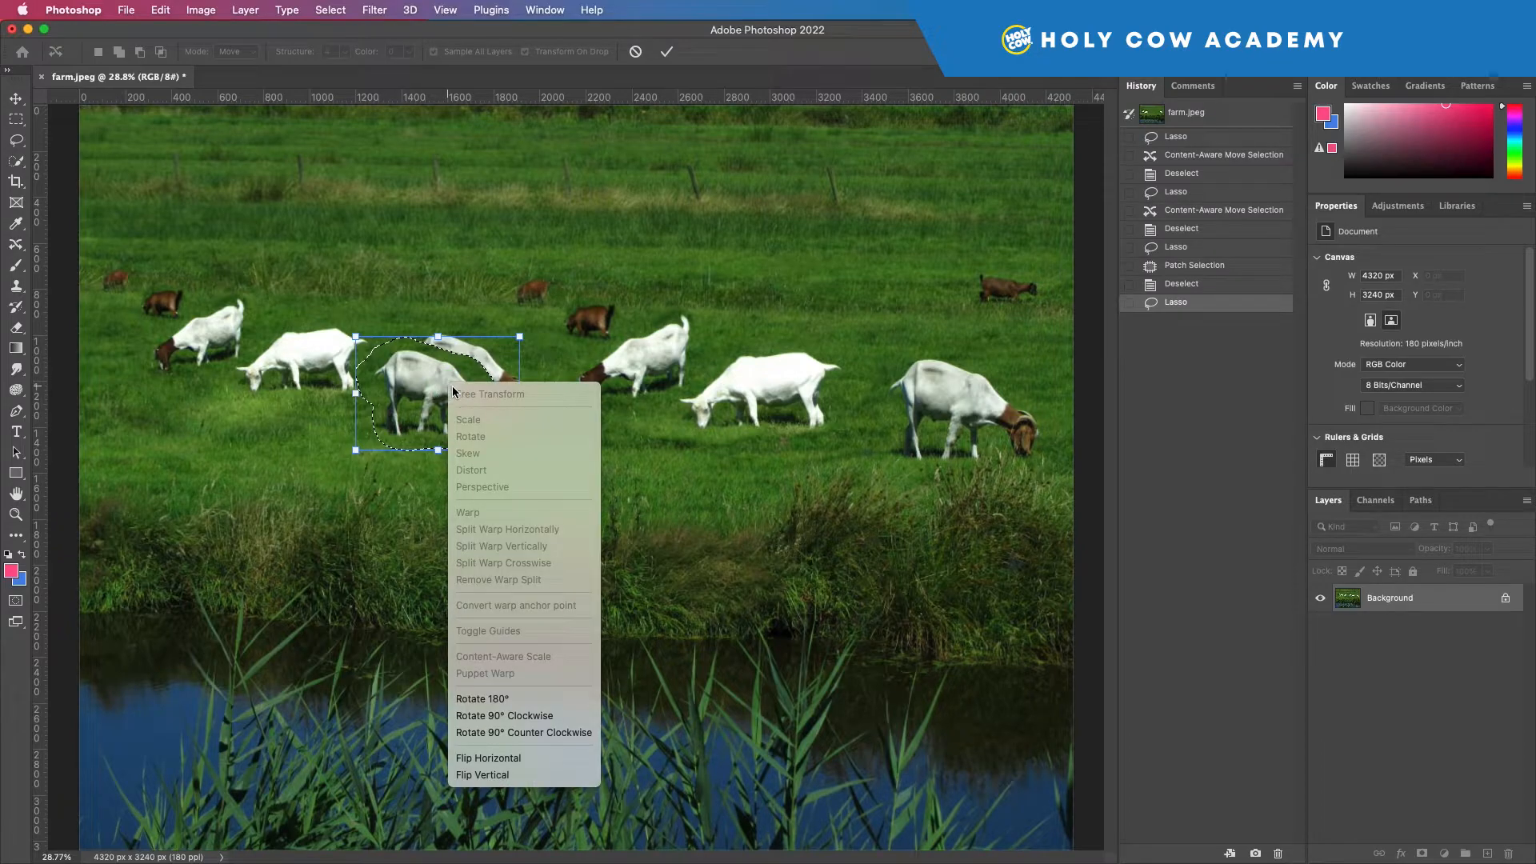
left_click(510, 760)
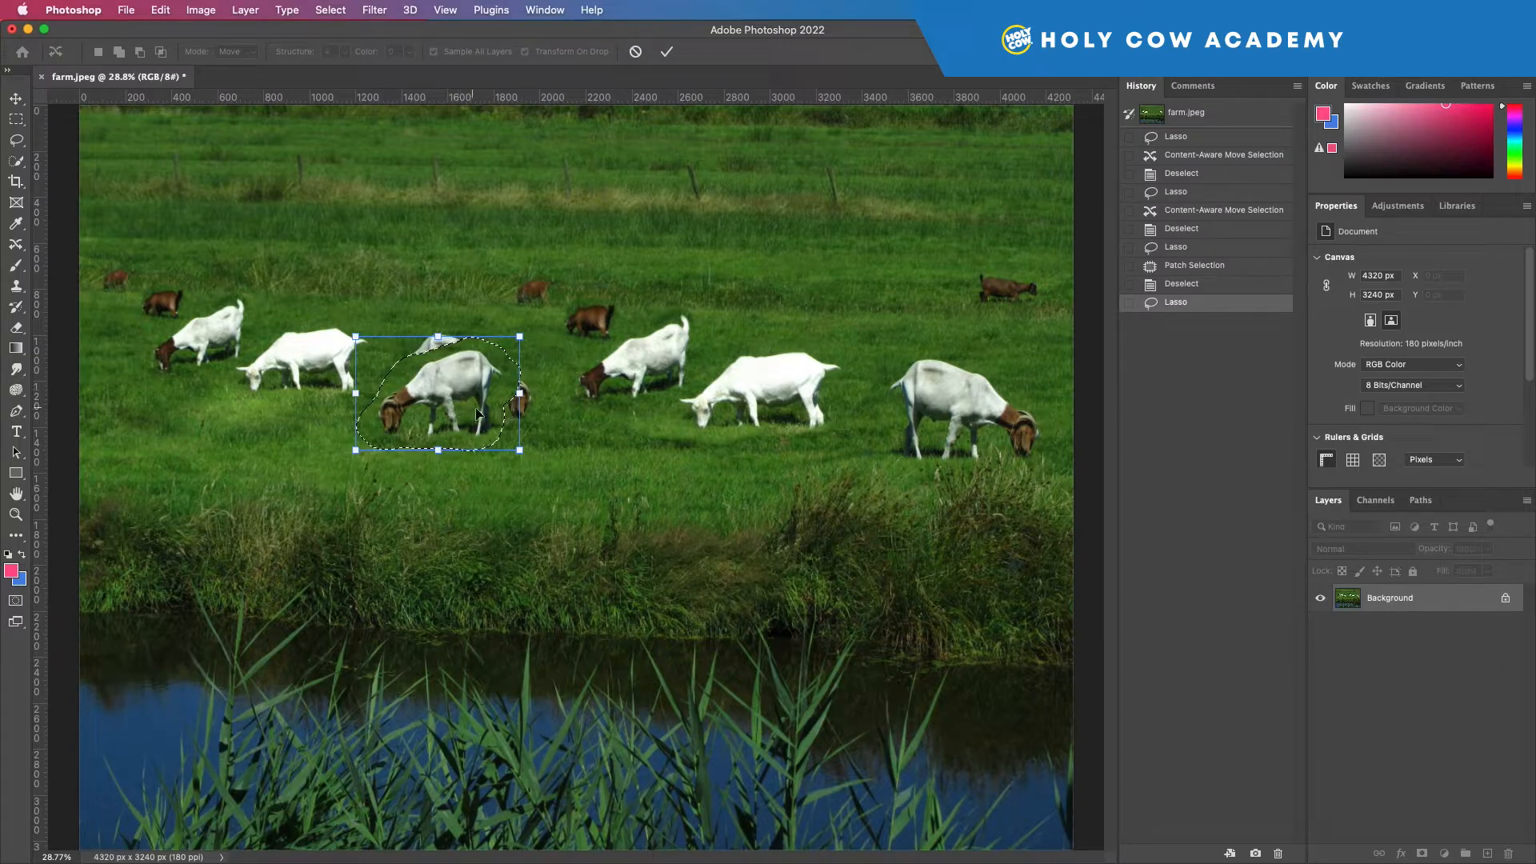
Enlarge and slightly rotate the flipped goat in the foreground grass near the bank, apply the move and deselect.
left_click_drag(520, 450, 572, 486)
mouse_move(482, 428)
left_mouse_down()
mouse_move(388, 443)
mouse_move(461, 438)
left_mouse_up()
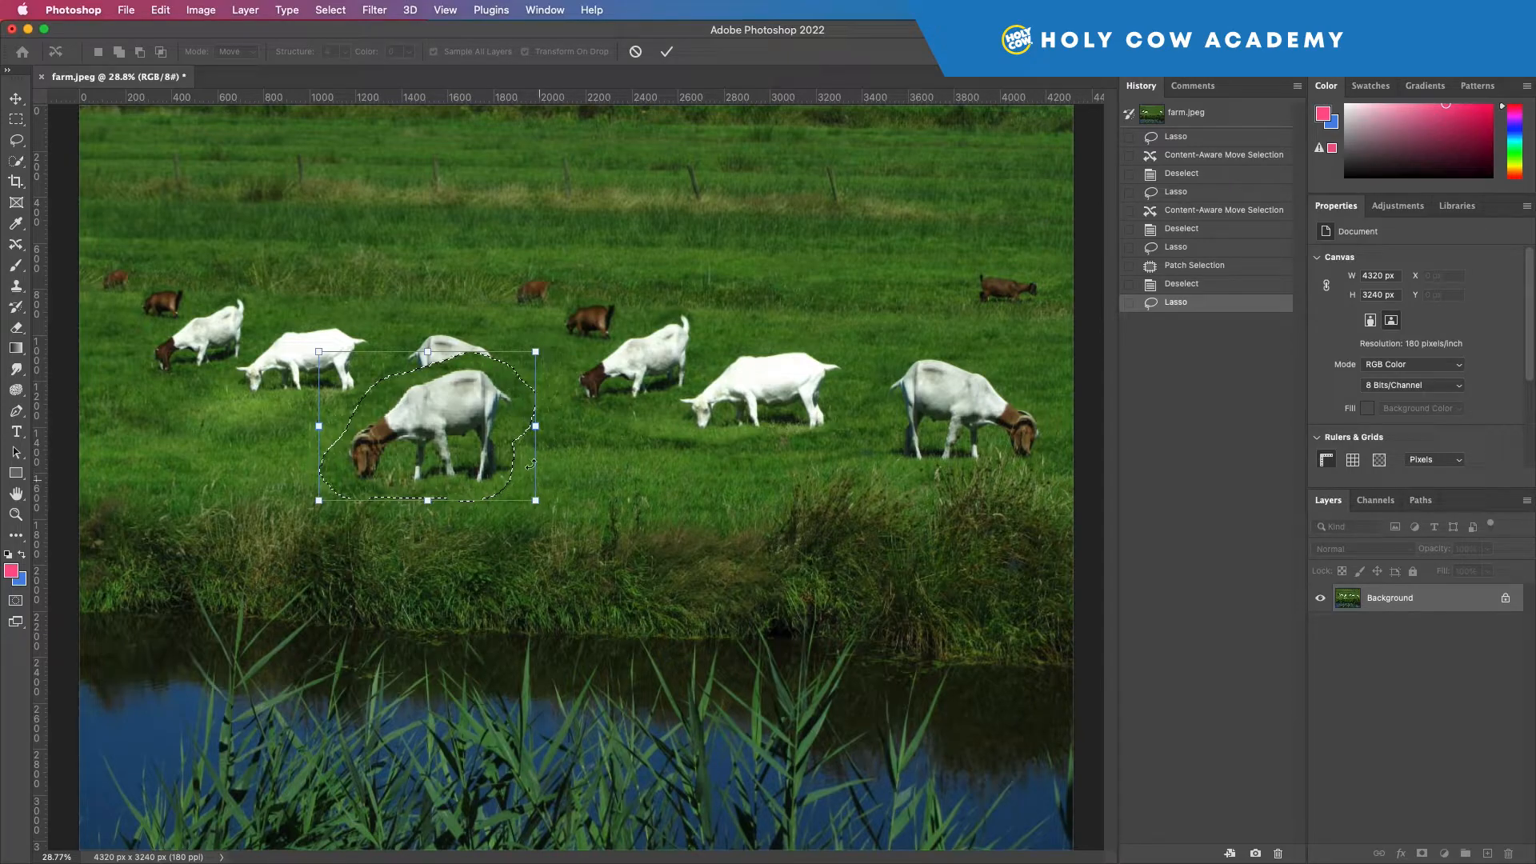
left_click_drag(535, 352, 453, 449)
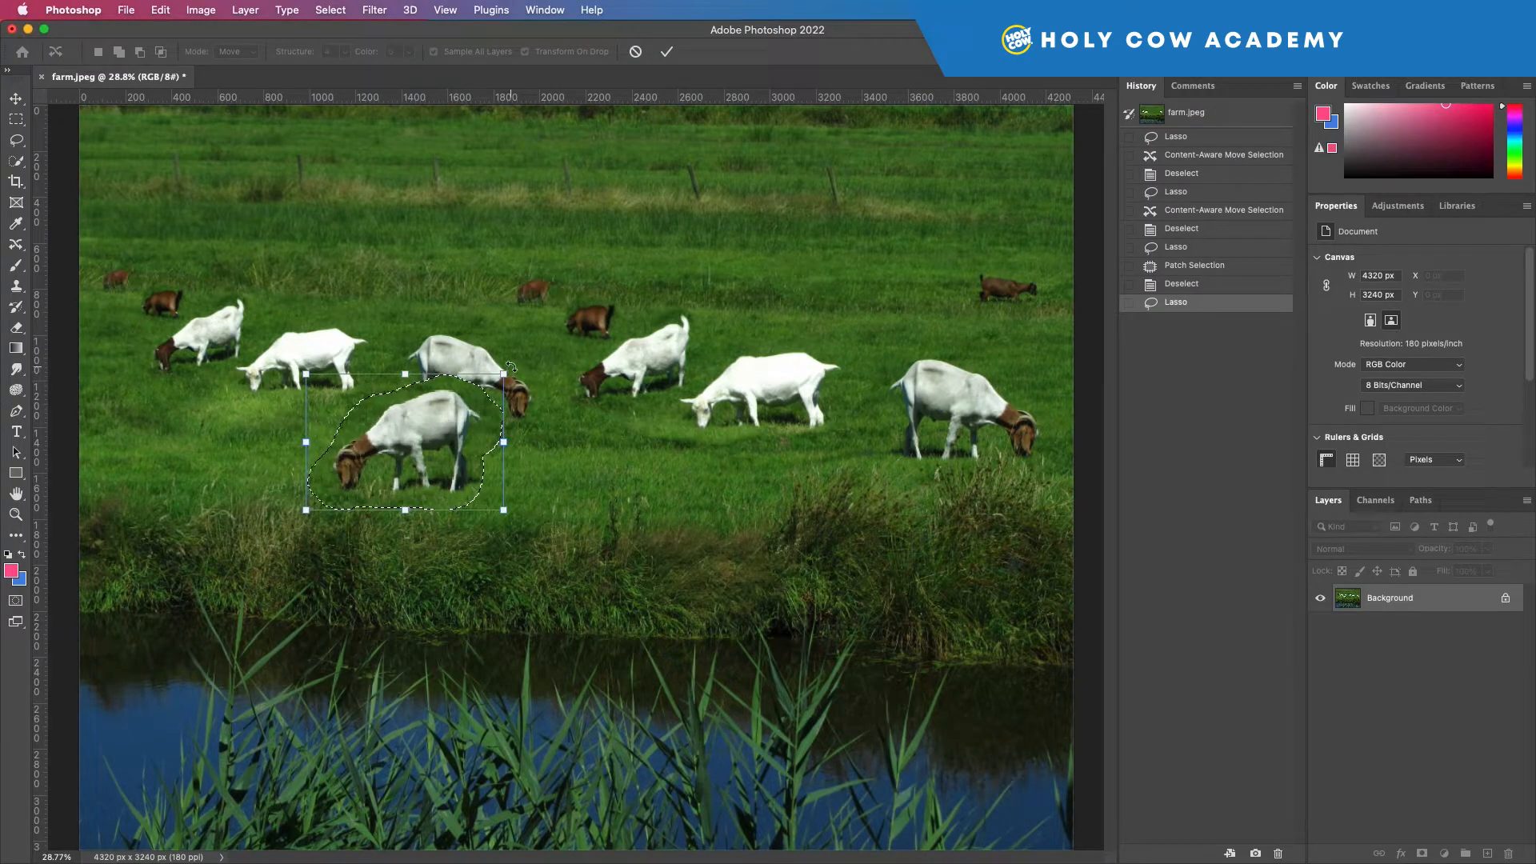
left_click_drag(511, 366, 554, 378)
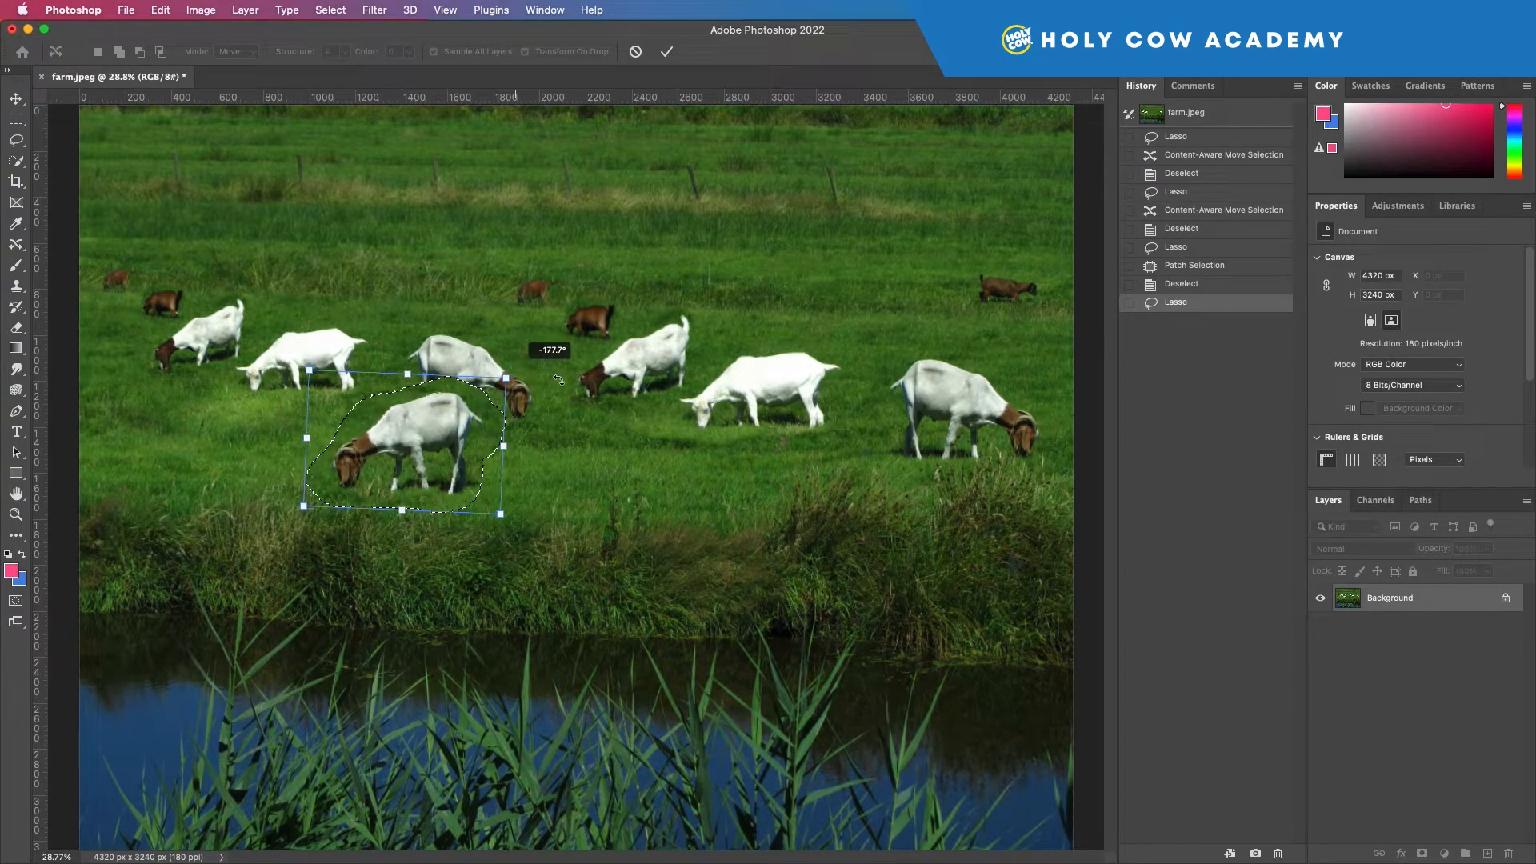
key("Return")
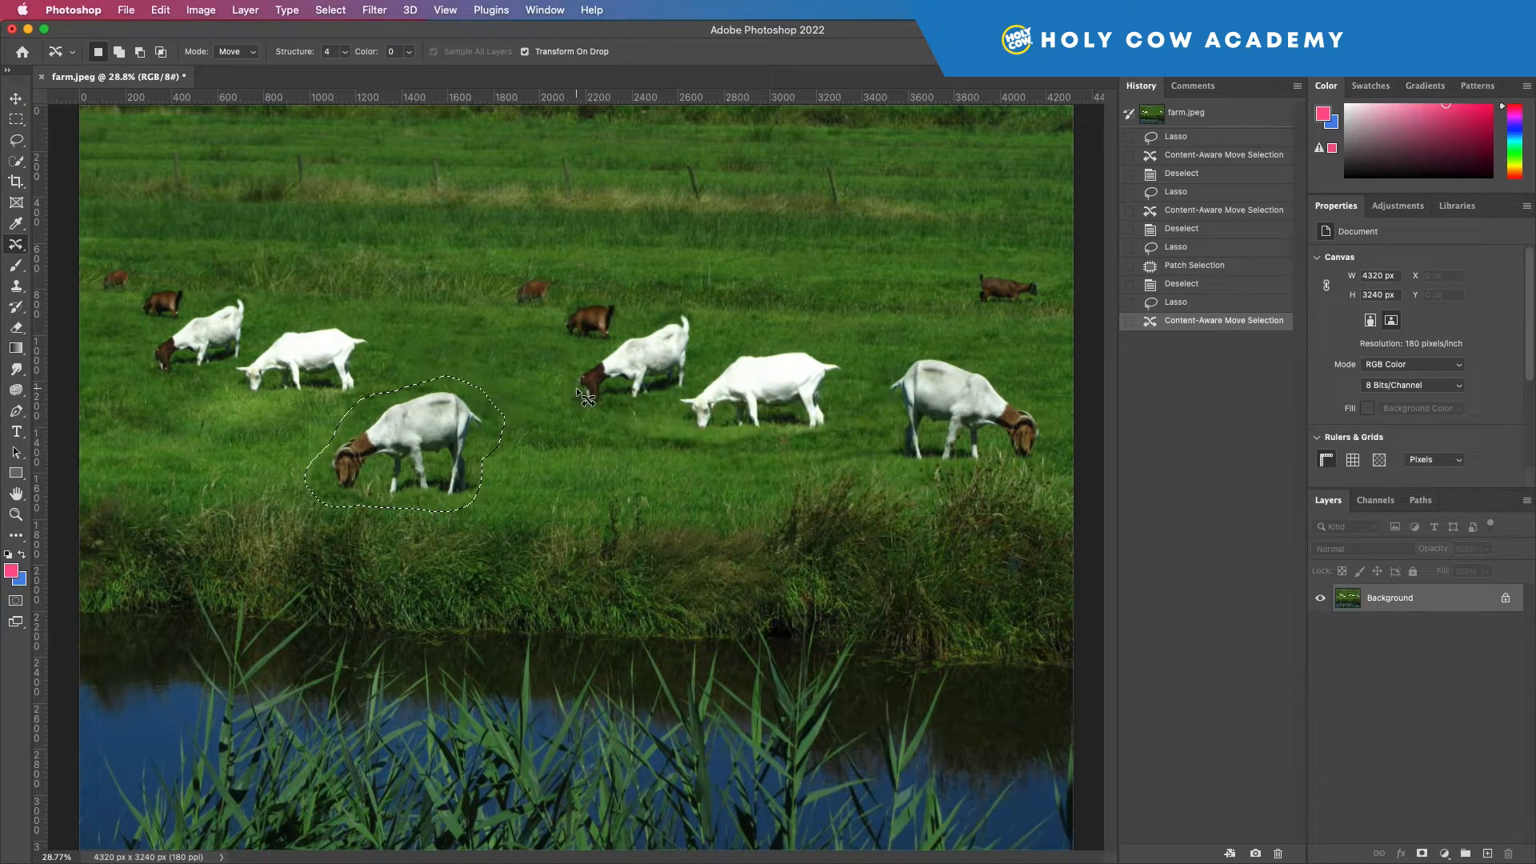
key("super+d")
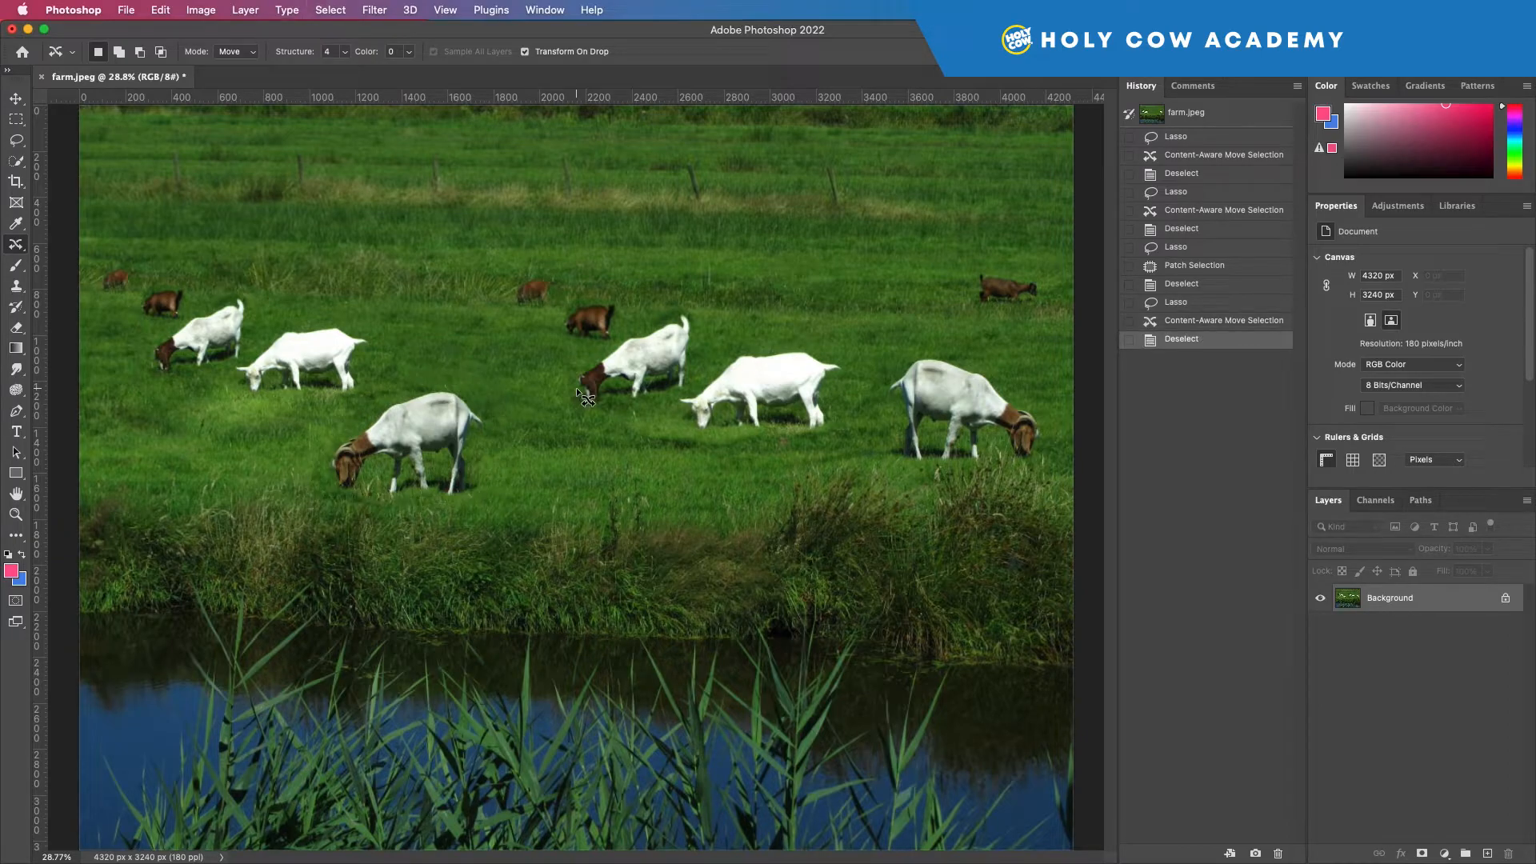
Open the Geese.jpeg photo.
left_click(127, 10)
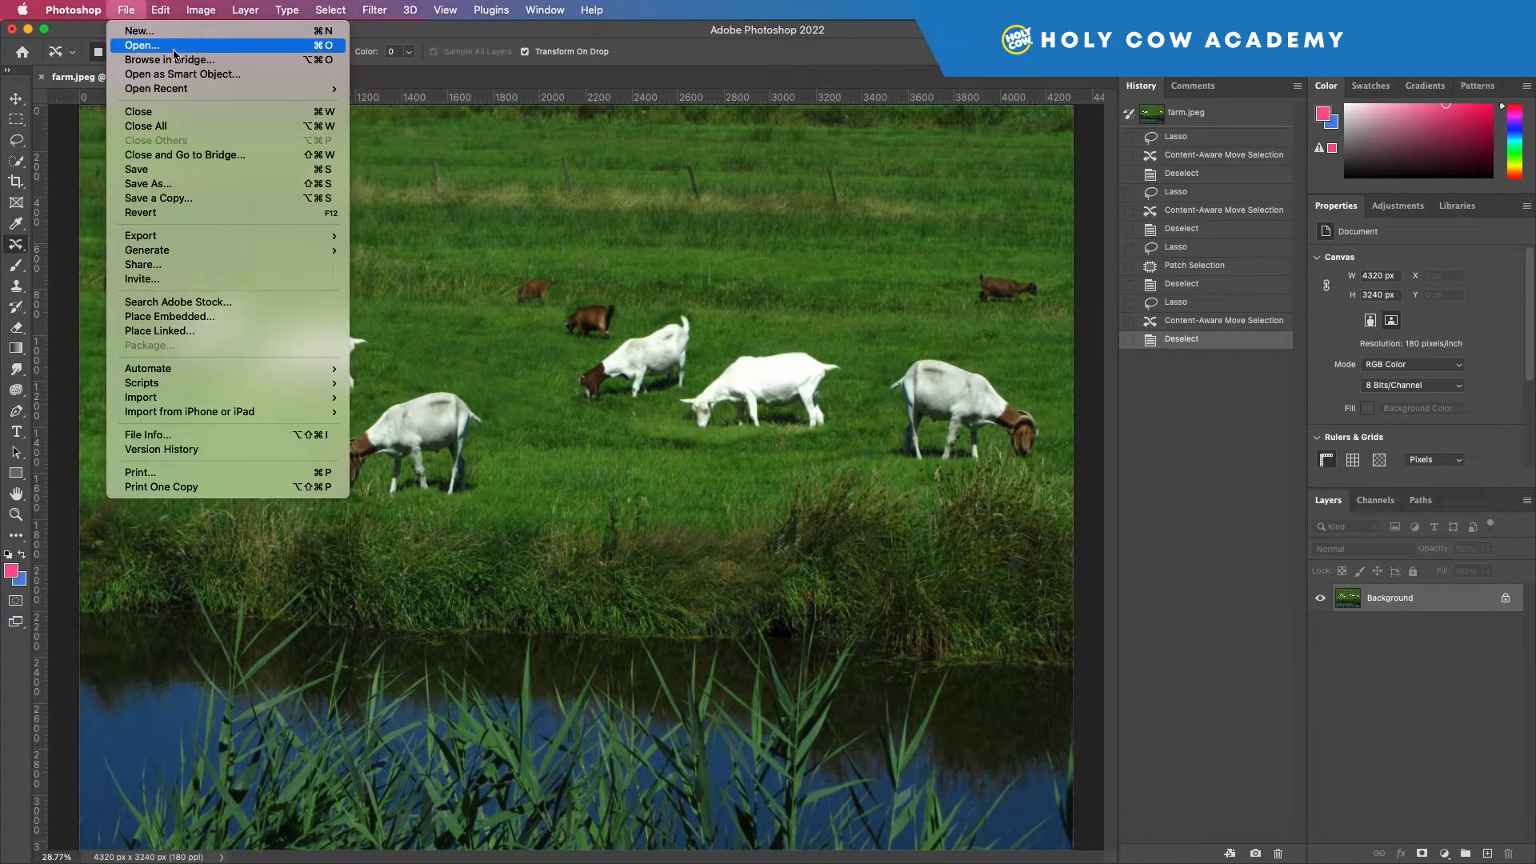
left_click(428, 130)
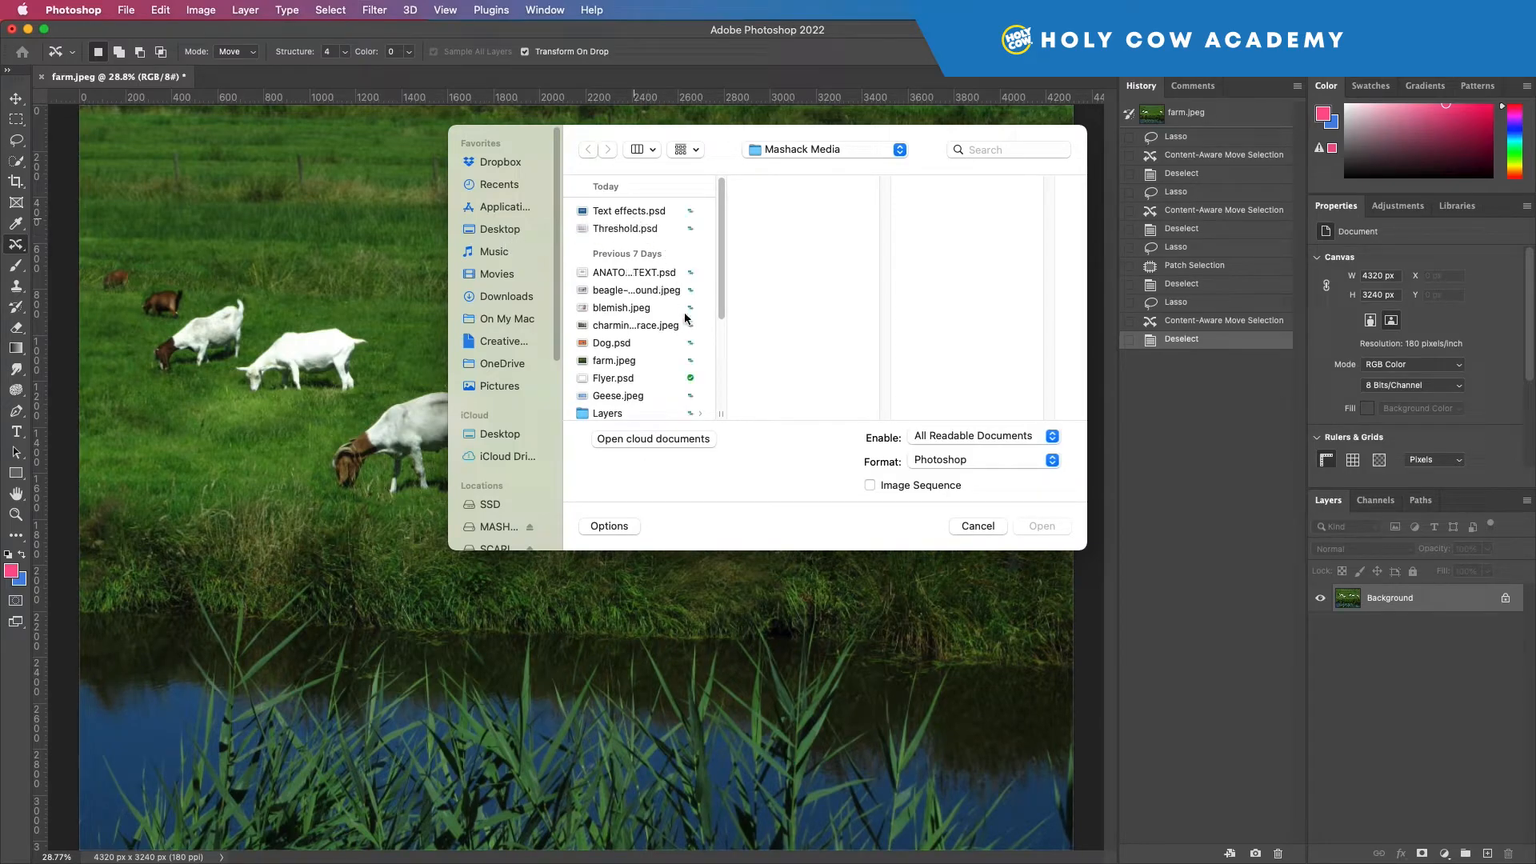
left_click(608, 395)
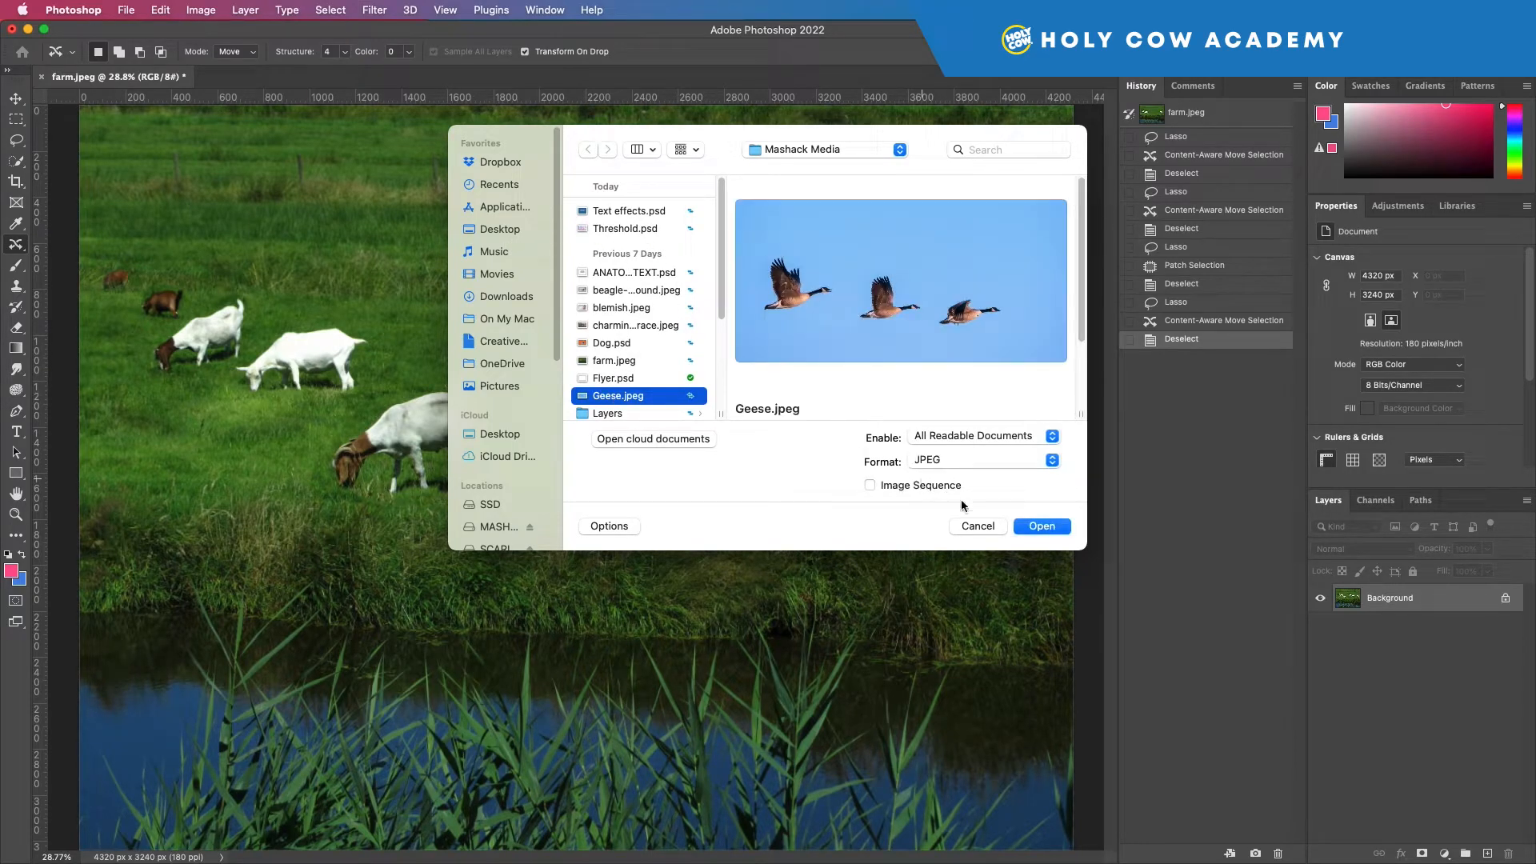
left_click(1041, 526)
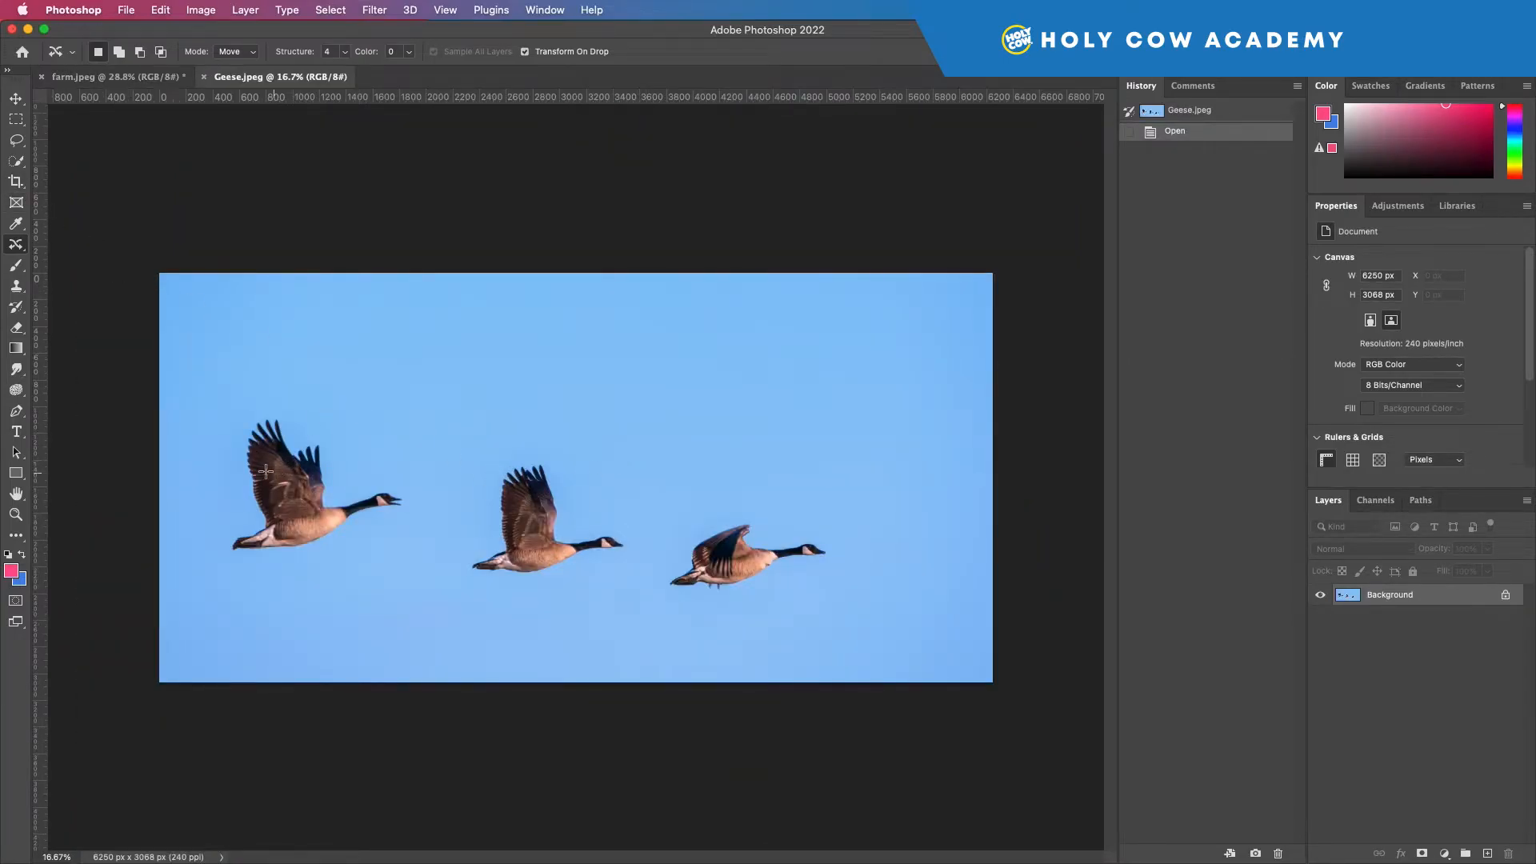
Outline the leftmost goose and content-aware move it to the right end of the sky, above the front goose, and deselect.
mouse_move(247, 414)
left_mouse_down()
mouse_move(233, 507)
mouse_move(278, 573)
mouse_move(425, 528)
mouse_move(285, 401)
mouse_move(247, 414)
left_mouse_up()
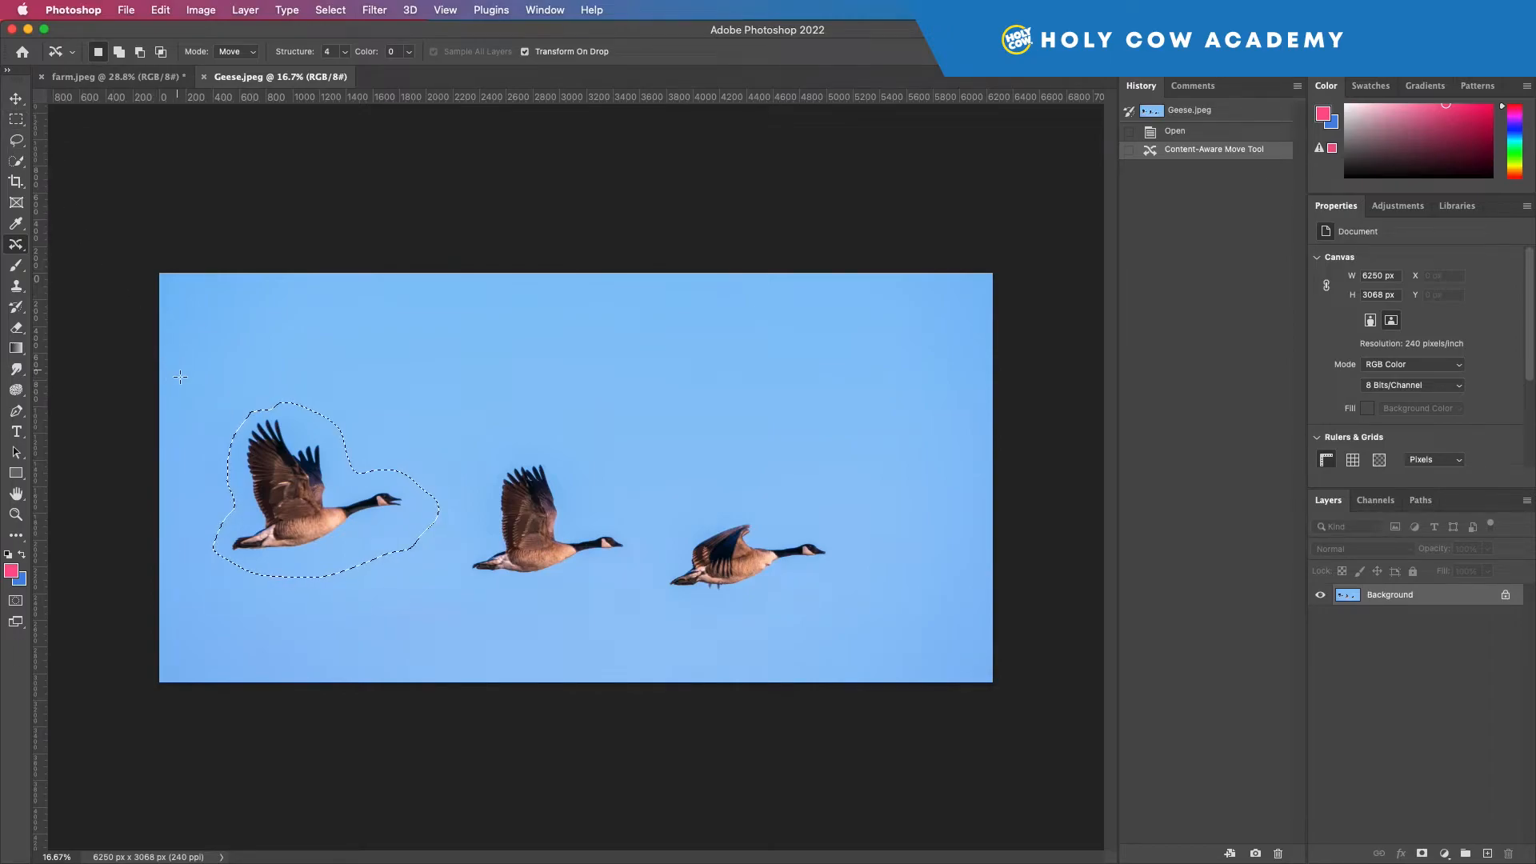
left_click_drag(380, 511, 949, 471)
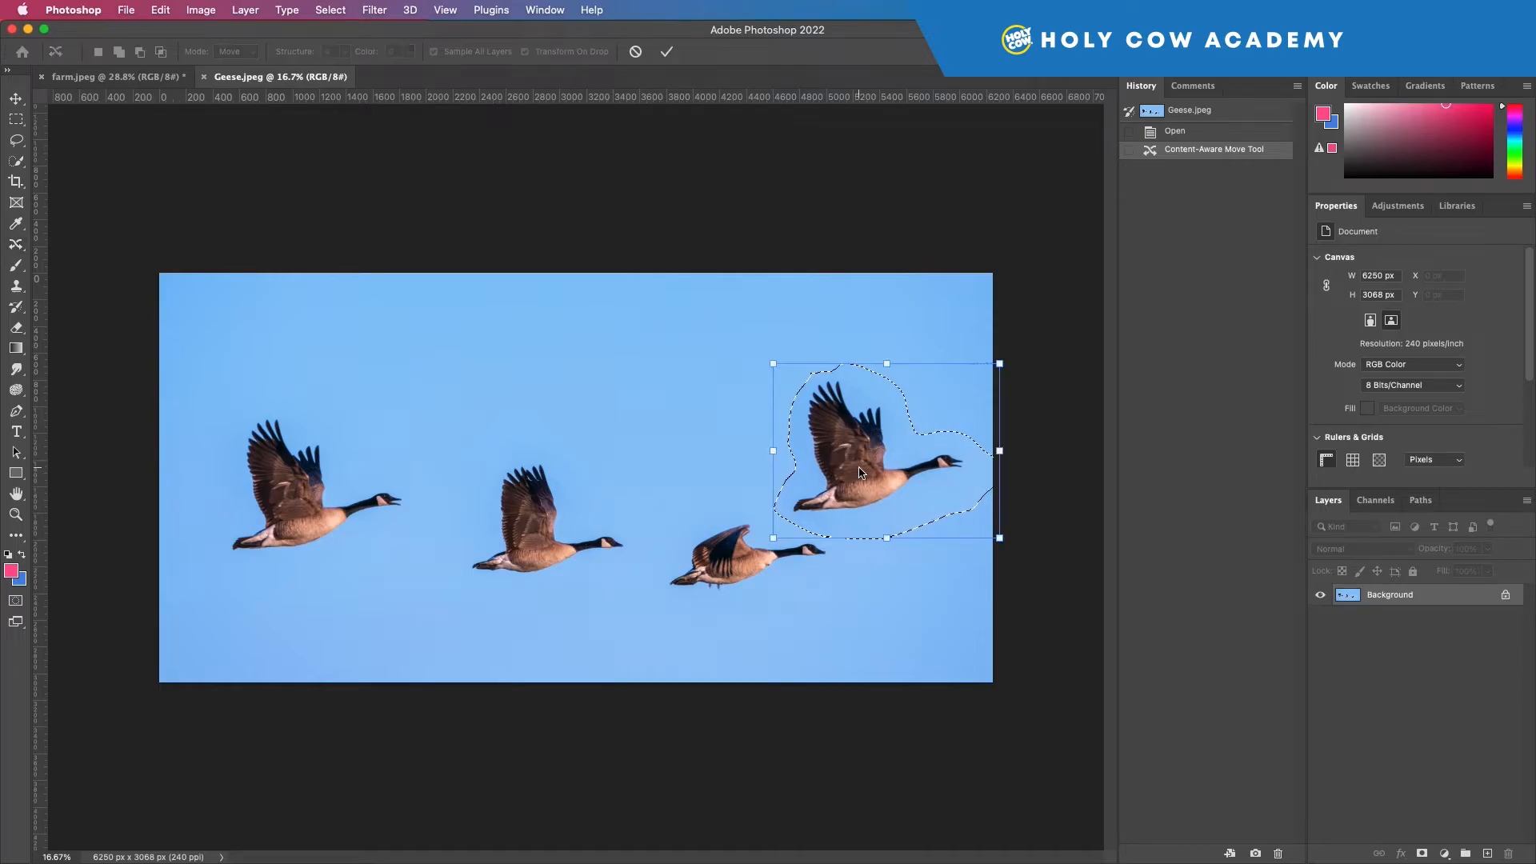
key("Return")
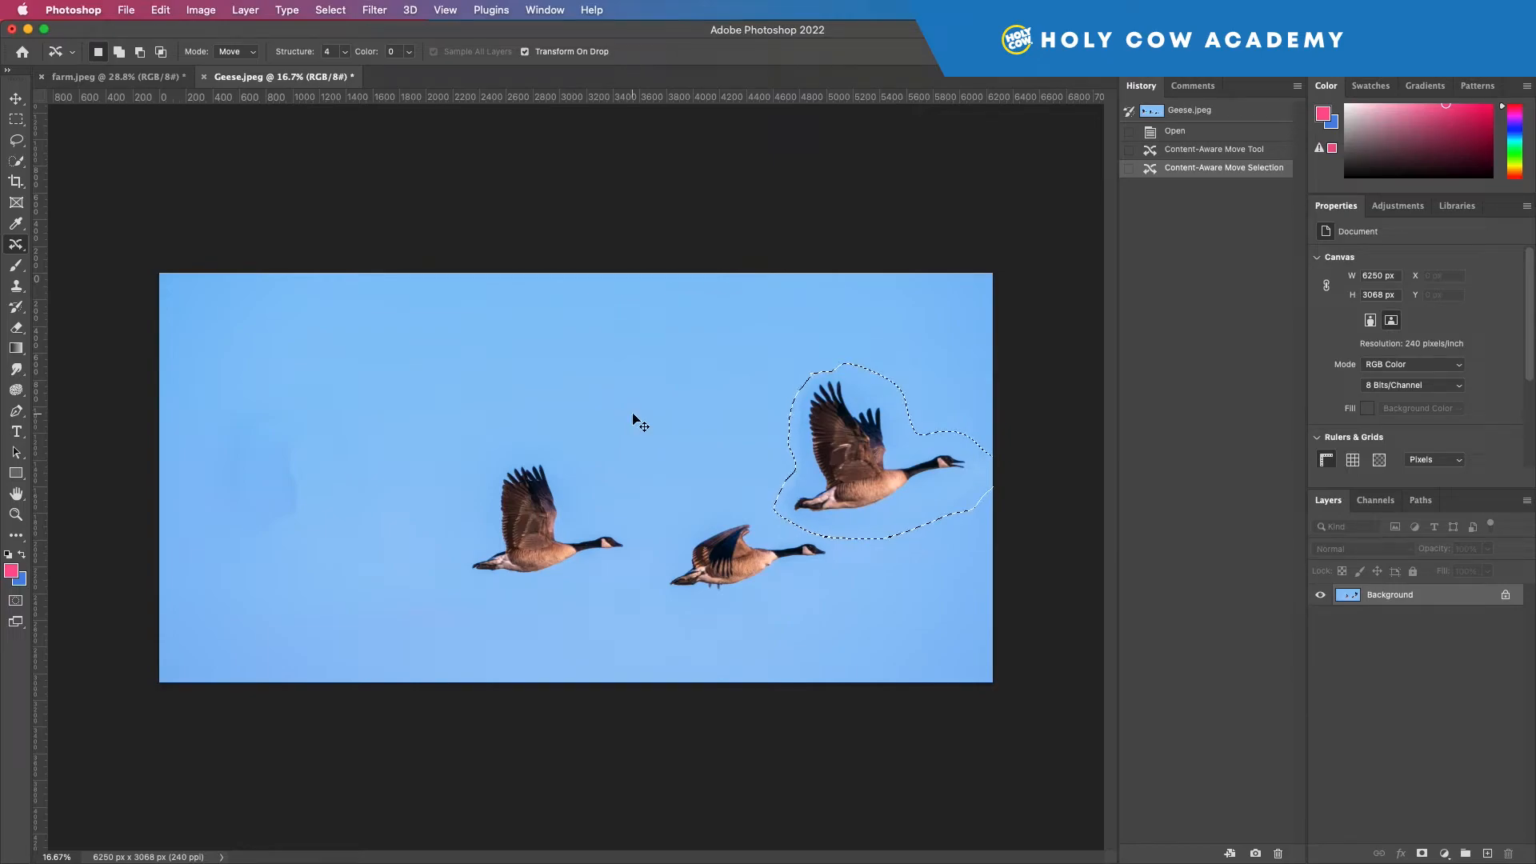
key("super+d")
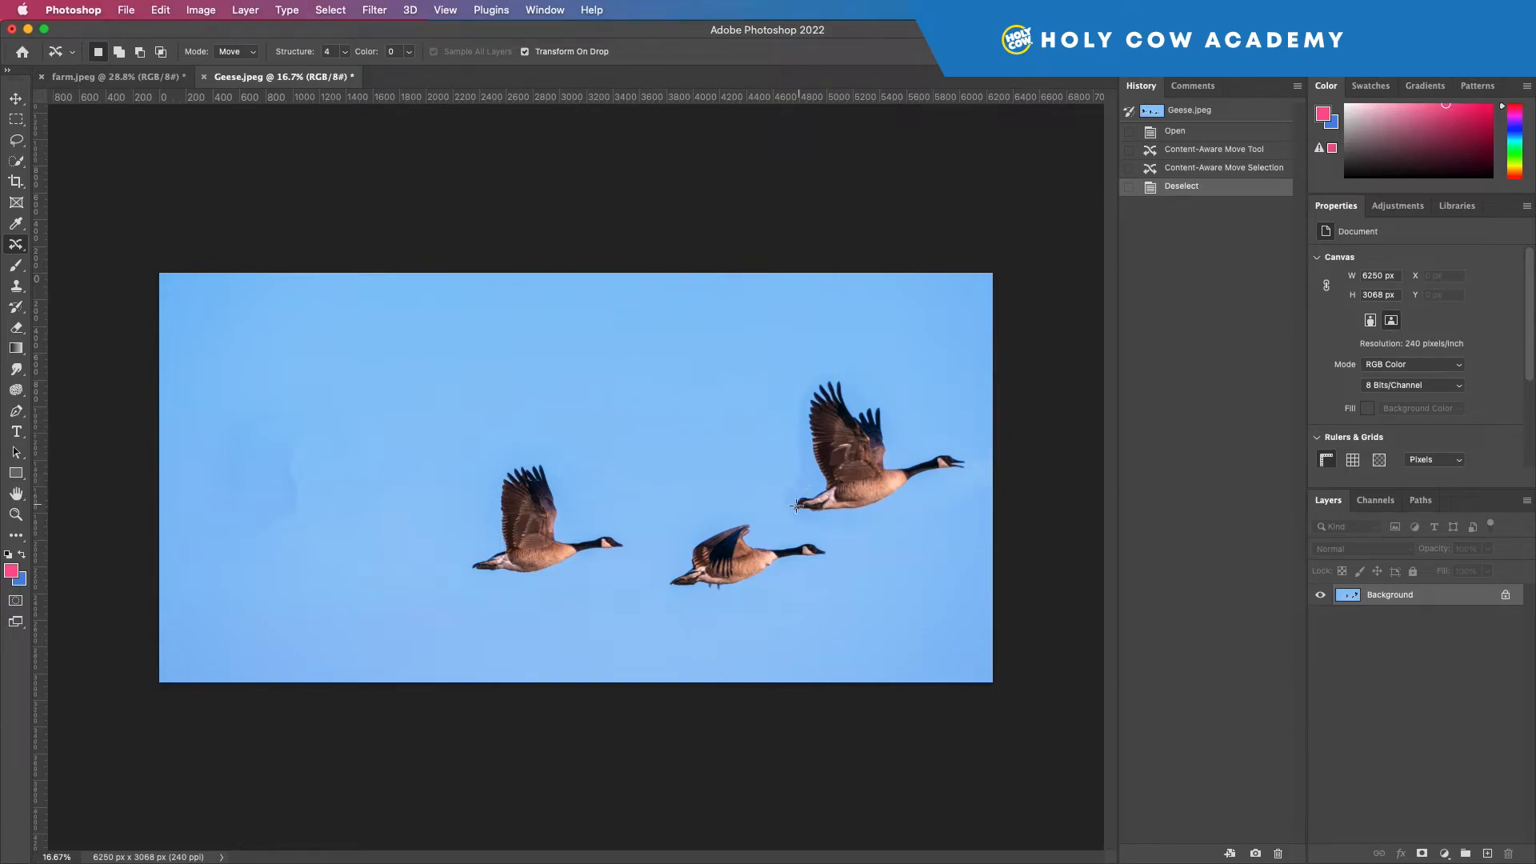
Lasso the mismatched strip of sky along the left edge of the moved goose, from above its wing to below its tail.
left_click(16, 515)
left_click_drag(787, 450, 853, 472)
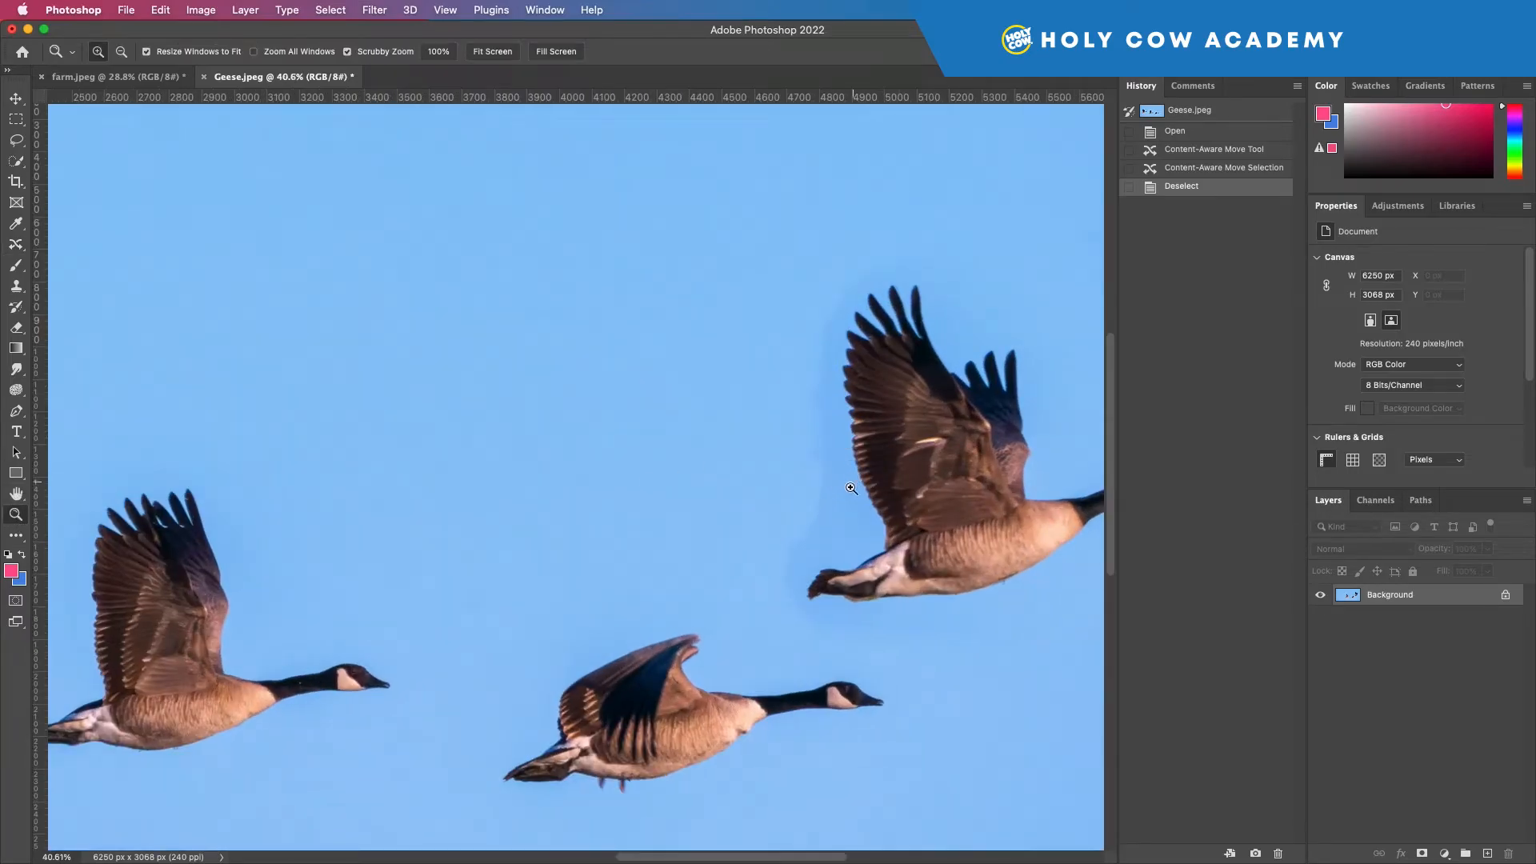
scroll(832, 512, "right", 1)
scroll(834, 512, "right", 1)
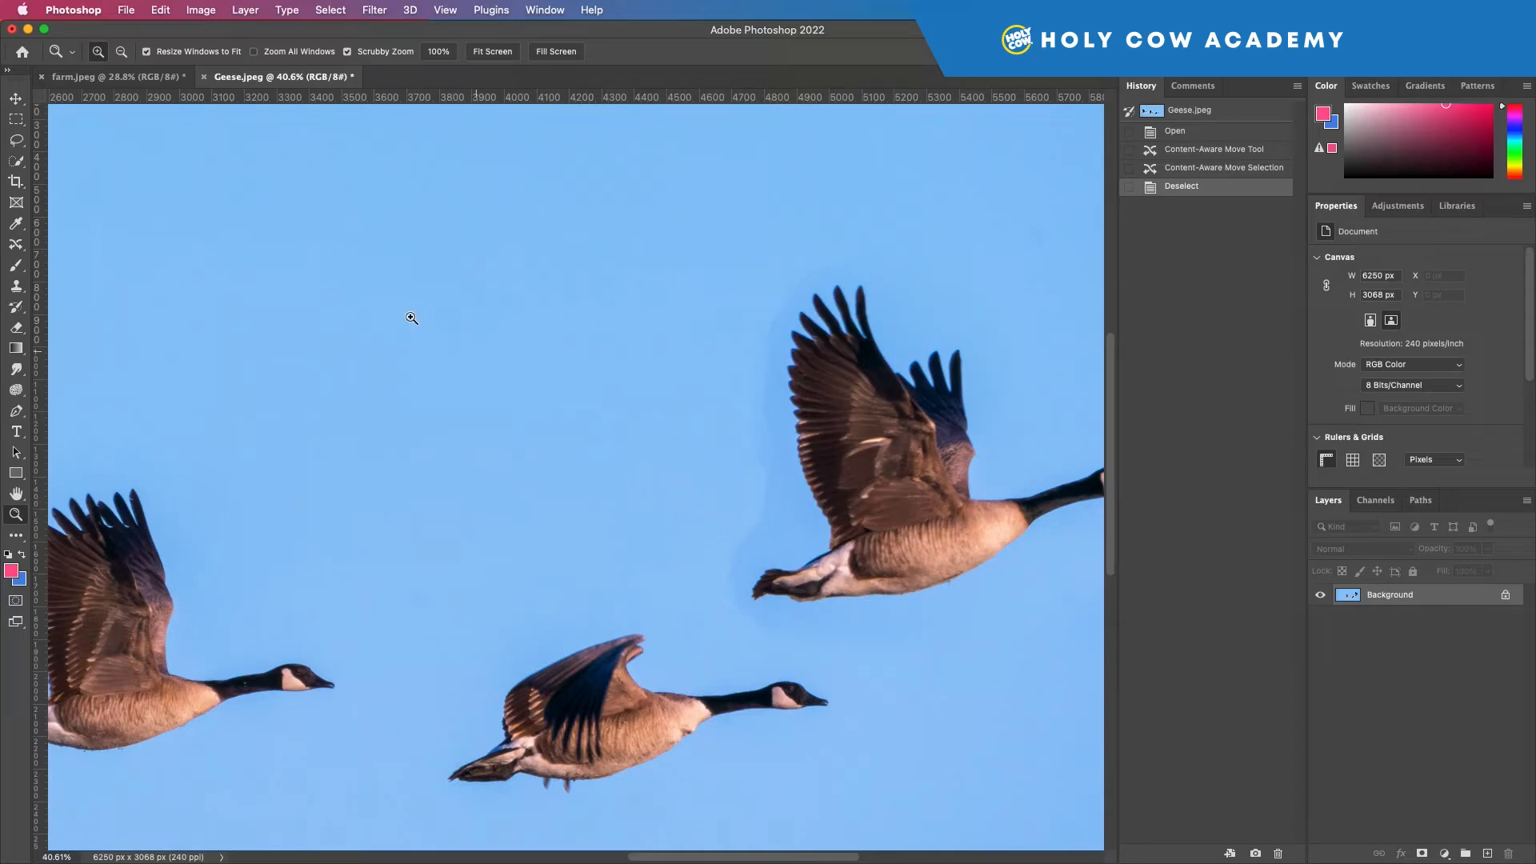
left_click(16, 140)
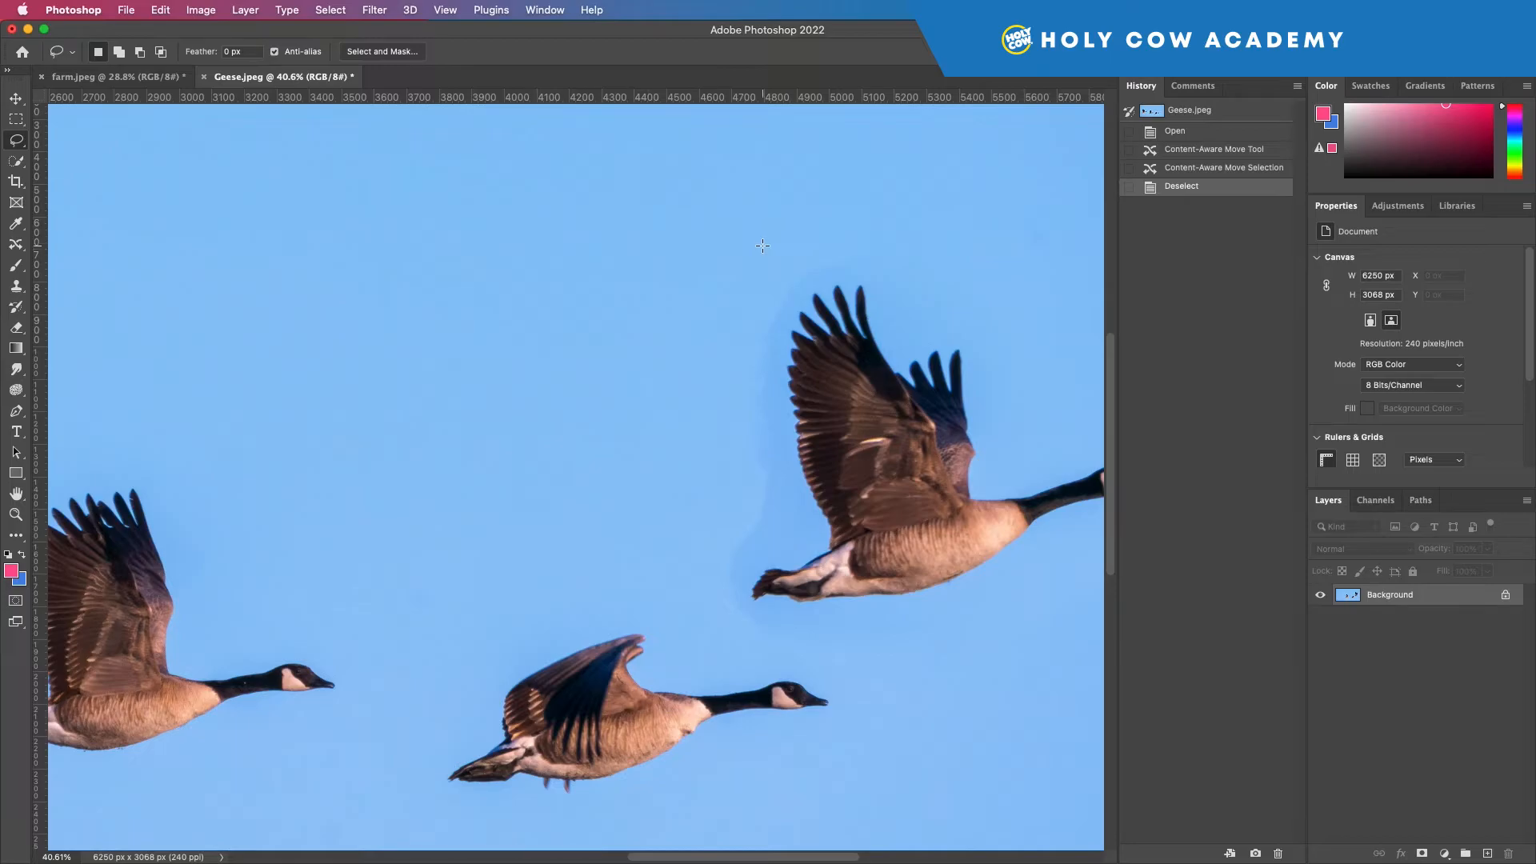
mouse_move(804, 252)
left_mouse_down()
mouse_move(843, 259)
mouse_move(794, 305)
mouse_move(780, 423)
mouse_move(794, 498)
mouse_move(747, 580)
mouse_move(780, 637)
mouse_move(706, 610)
mouse_move(751, 370)
mouse_move(801, 251)
left_mouse_up()
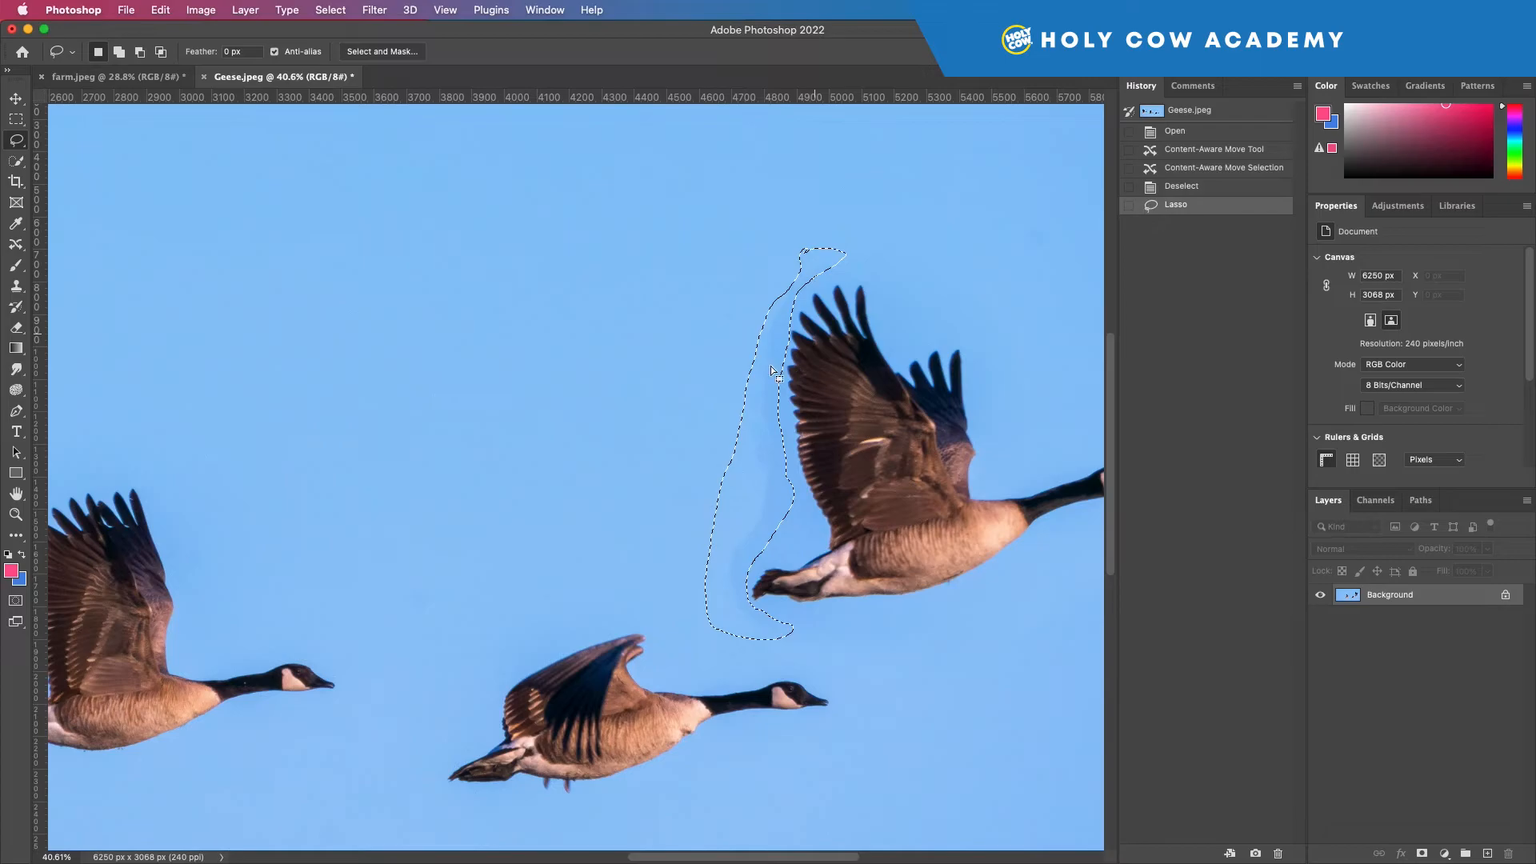
Patch the selected strip of sky beside the moved goose with clean sky from just to its left using the Patch tool, and deselect.
left_click(15, 247)
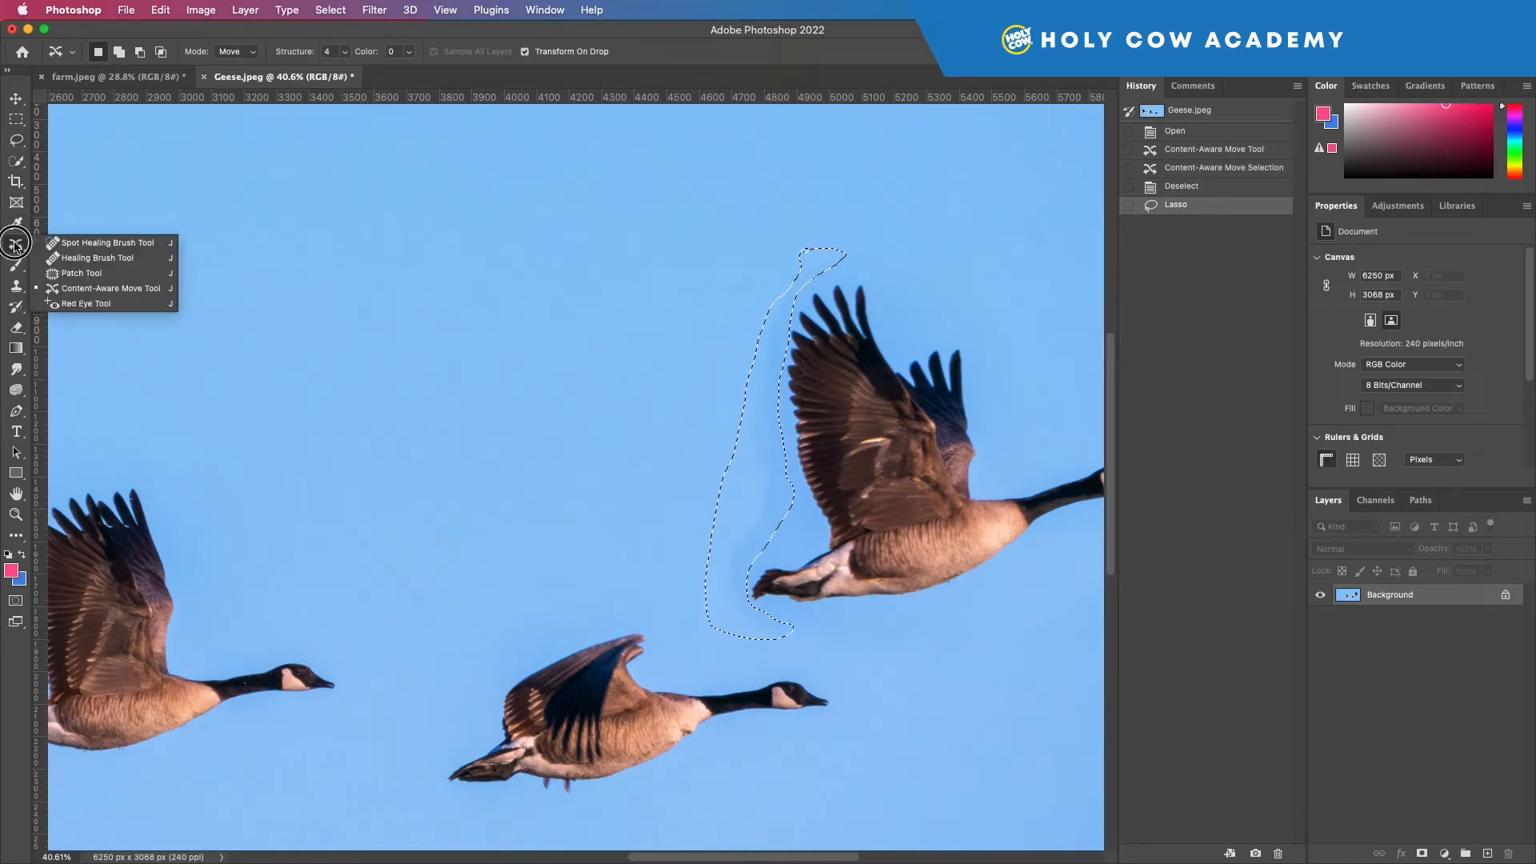
left_click(88, 272)
mouse_move(764, 493)
left_mouse_down()
mouse_move(667, 485)
mouse_move(679, 491)
left_mouse_up()
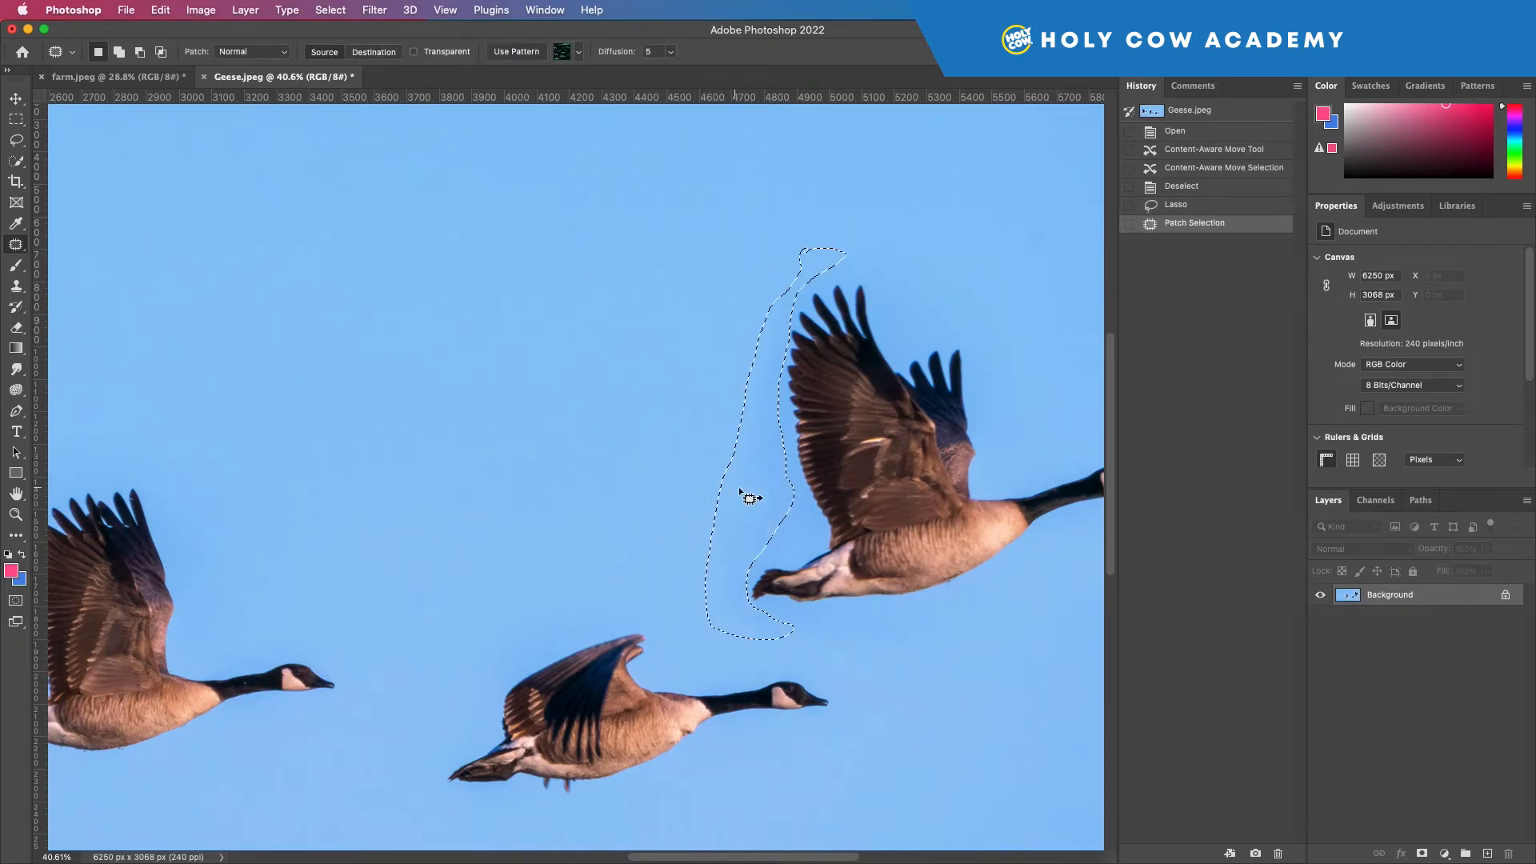
key("super+d")
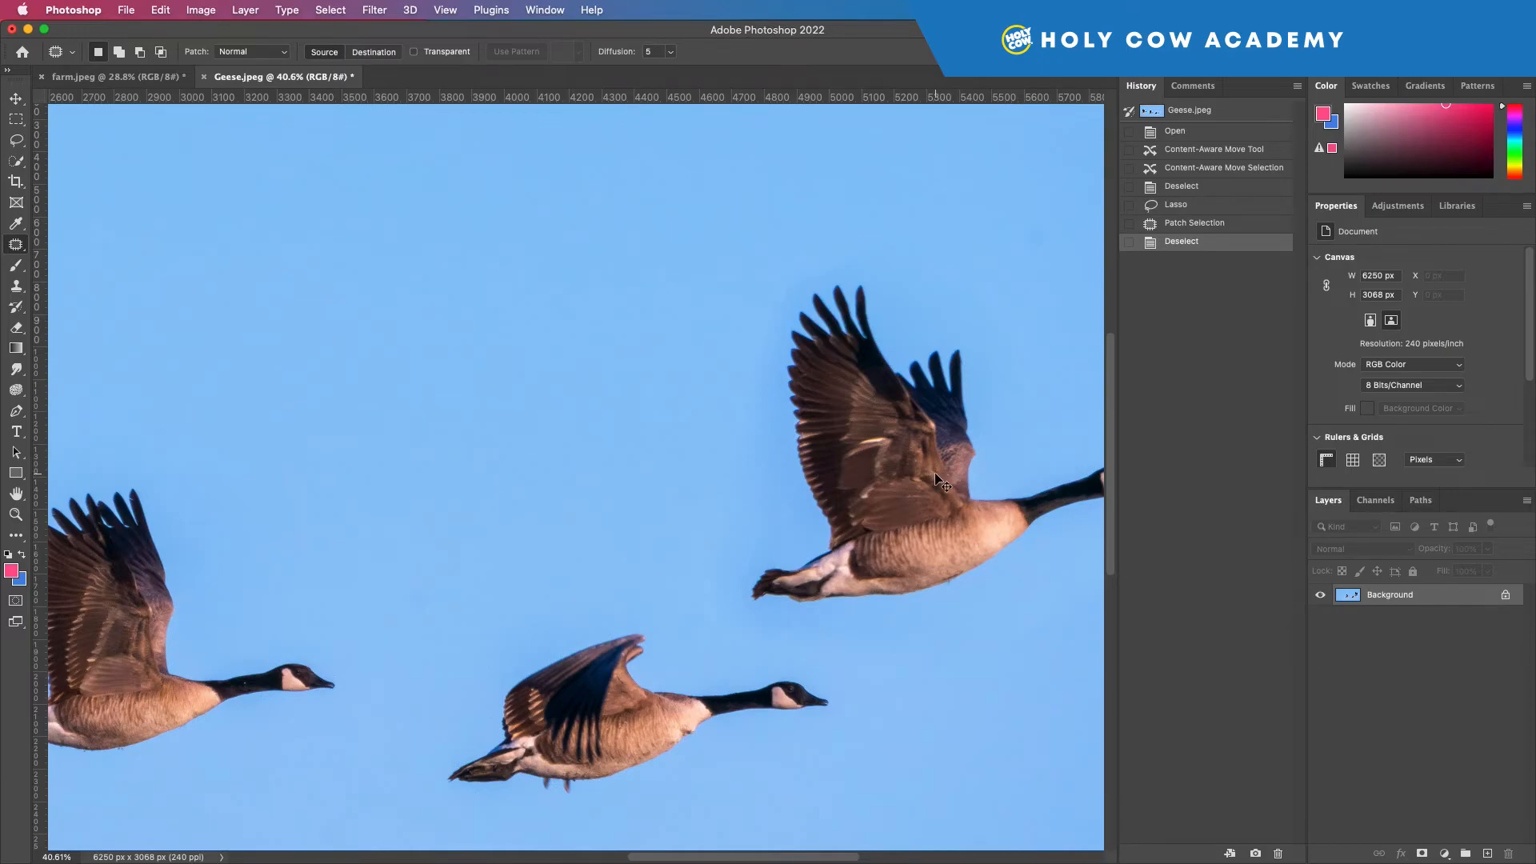
Outline the discoloured sky where the leftmost goose originally flew, patch it with clean sky from just to its right, and deselect.
key("super+minus")
key("super+minus")
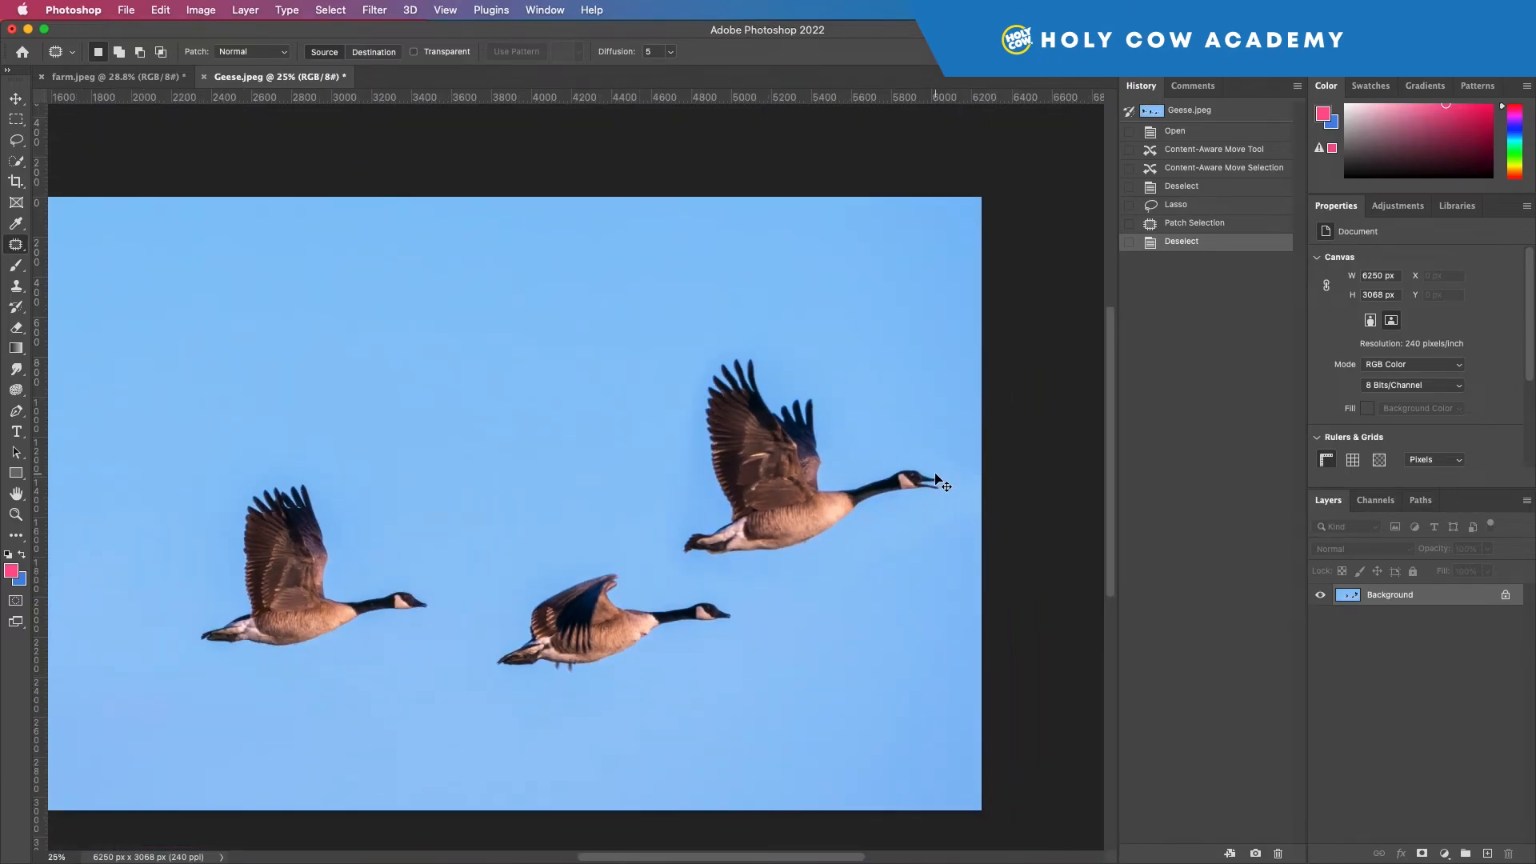
key("super+minus")
mouse_move(357, 391)
left_mouse_down()
mouse_move(298, 544)
mouse_move(208, 576)
mouse_move(232, 455)
mouse_move(358, 390)
left_mouse_up()
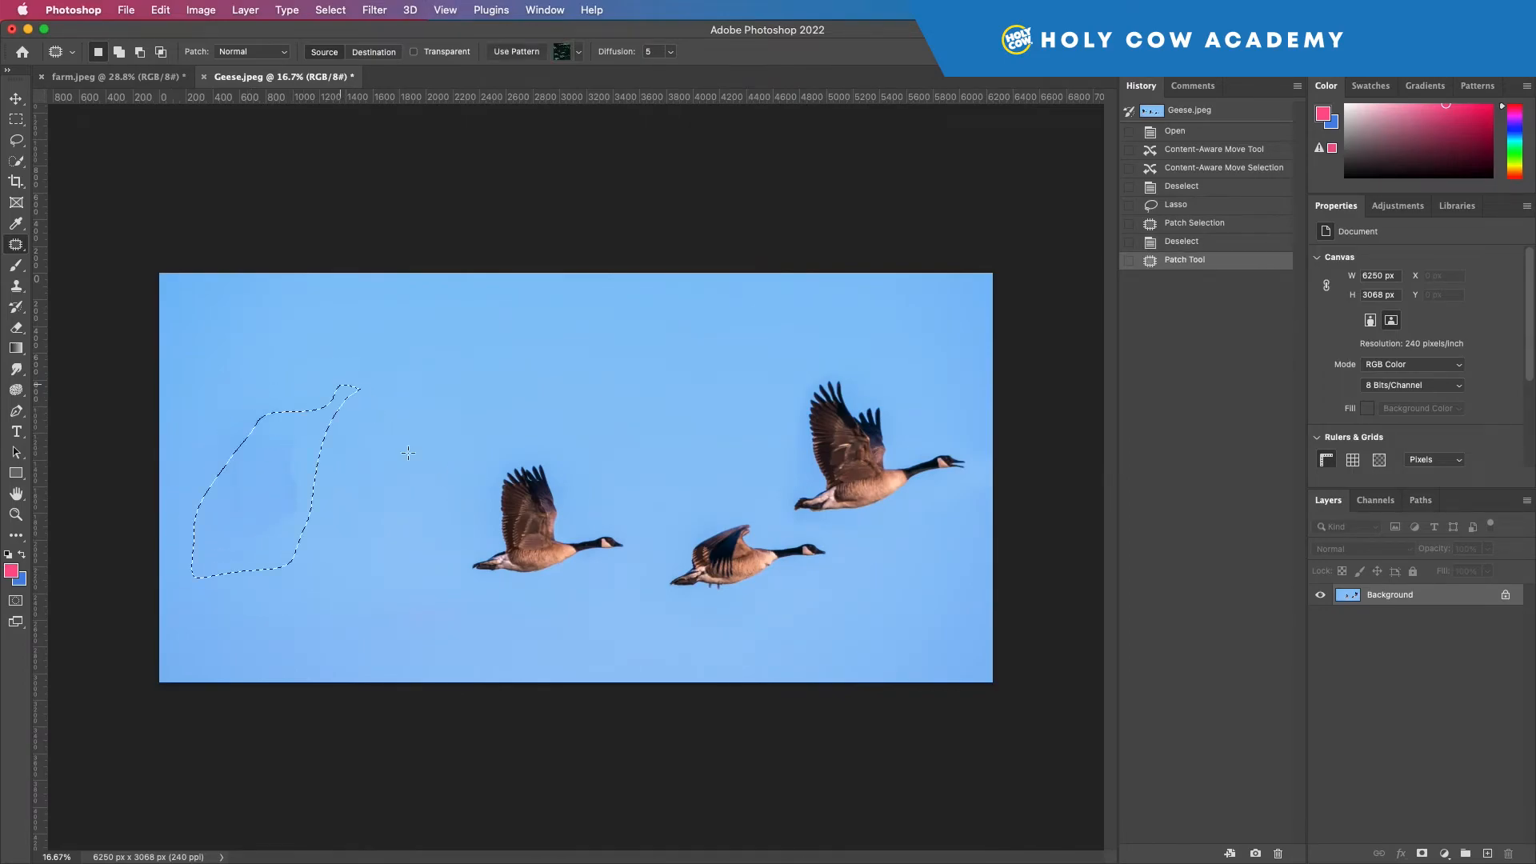
left_click_drag(264, 479, 400, 480)
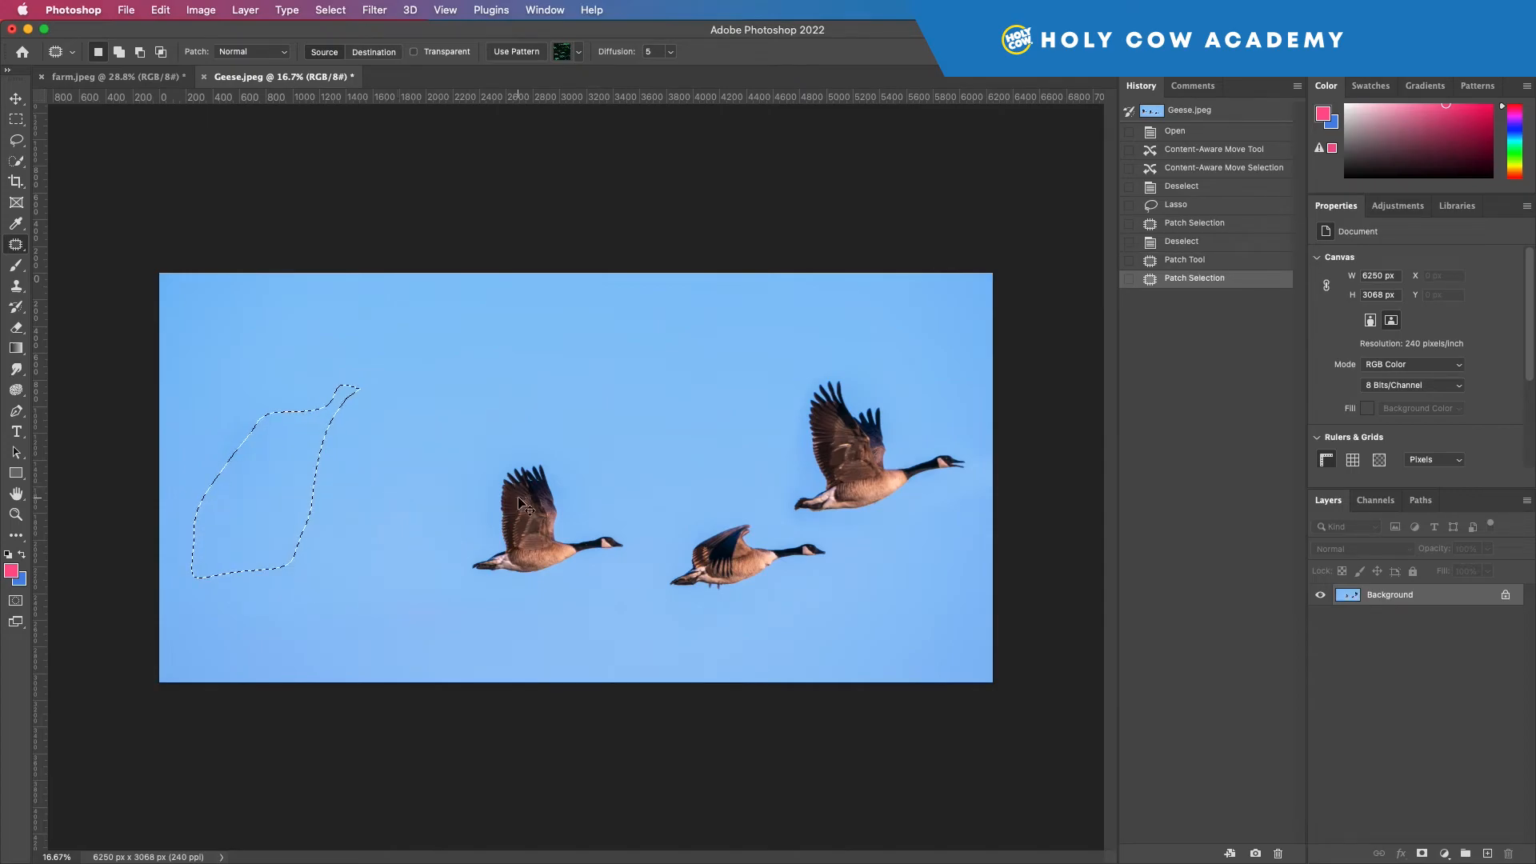
key("super+d")
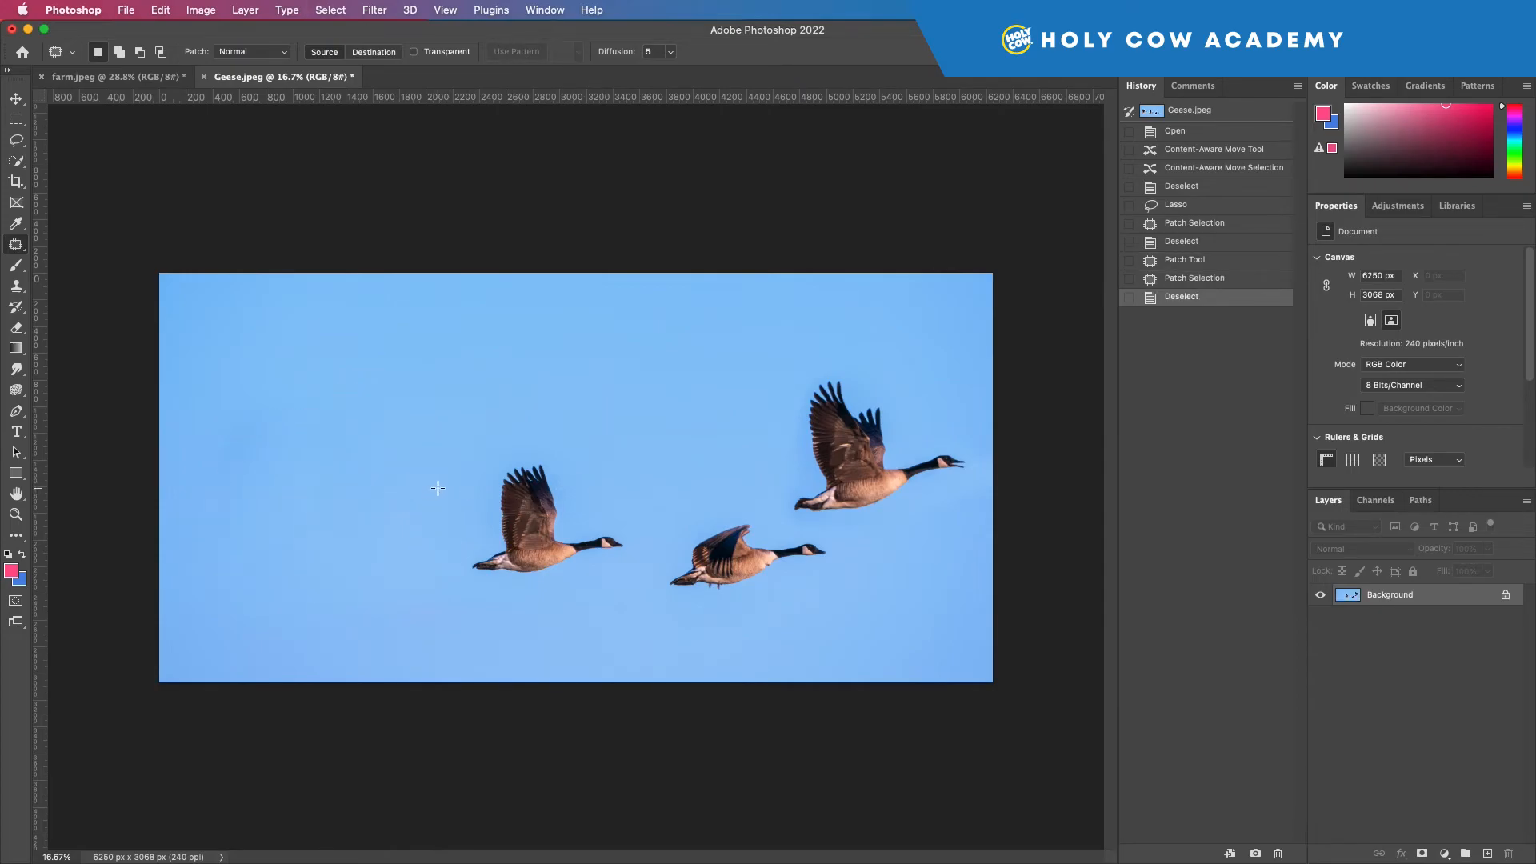